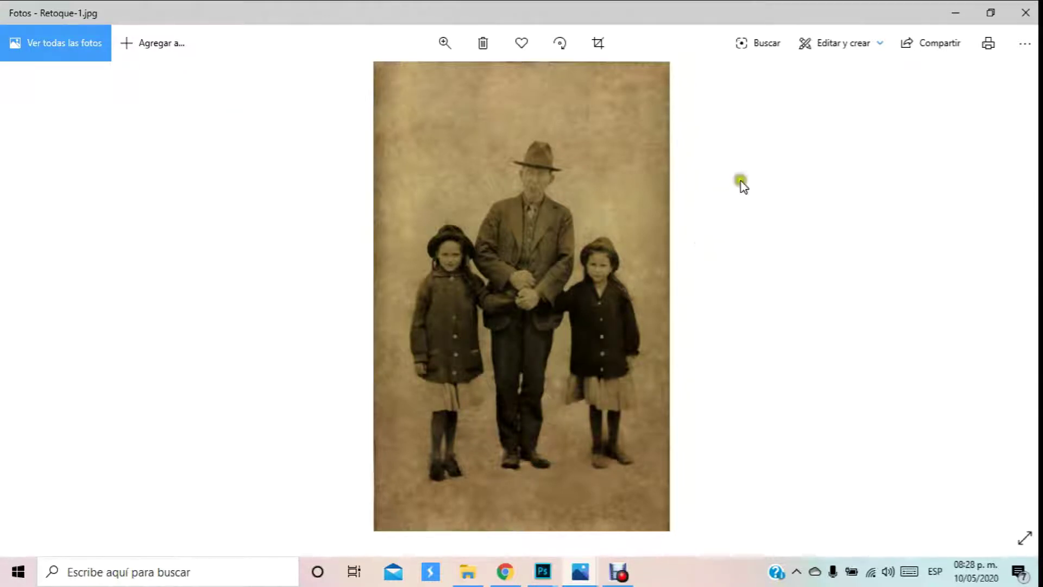
Step: Switch from the photo viewer to the photo7 copia document in Photoshop and choose the Patch tool
click(950, 10)
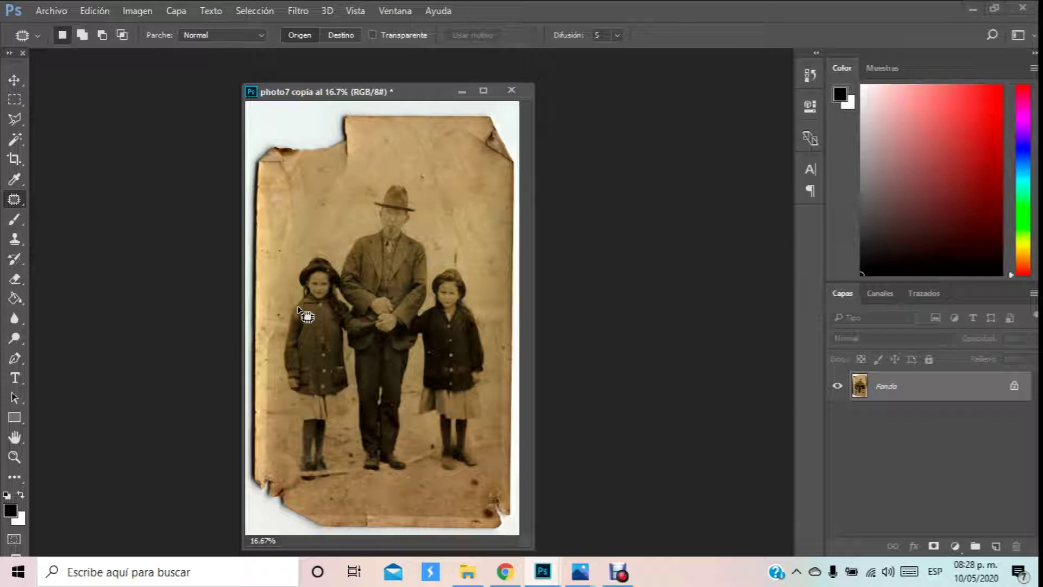
mouse_move(20, 198)
mouse_down()
mouse_move(85, 226)
mouse_move(23, 205)
mouse_move(67, 227)
mouse_up()
click(23, 204)
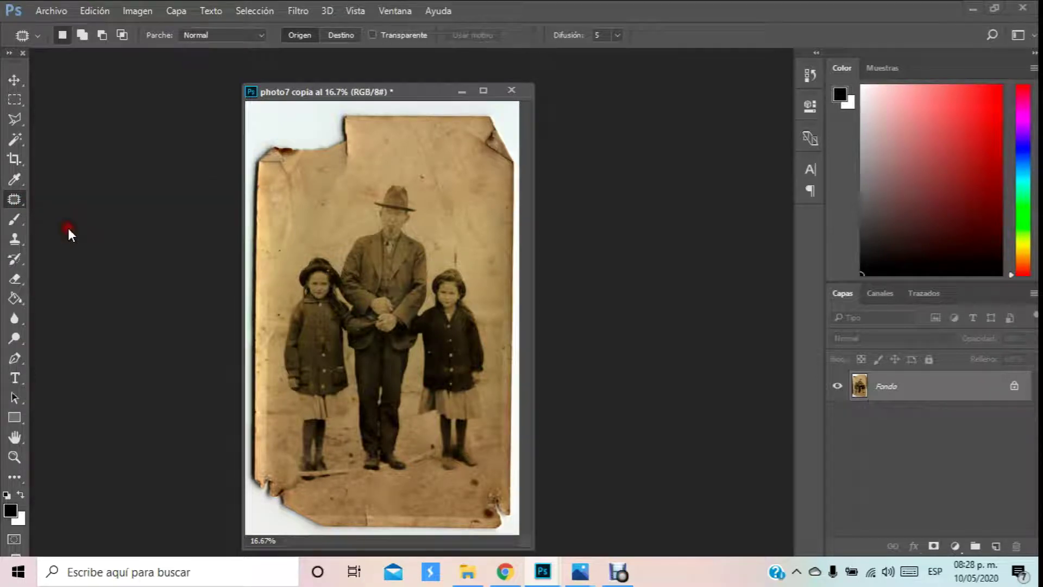
click(14, 456)
click(265, 455)
click(272, 228)
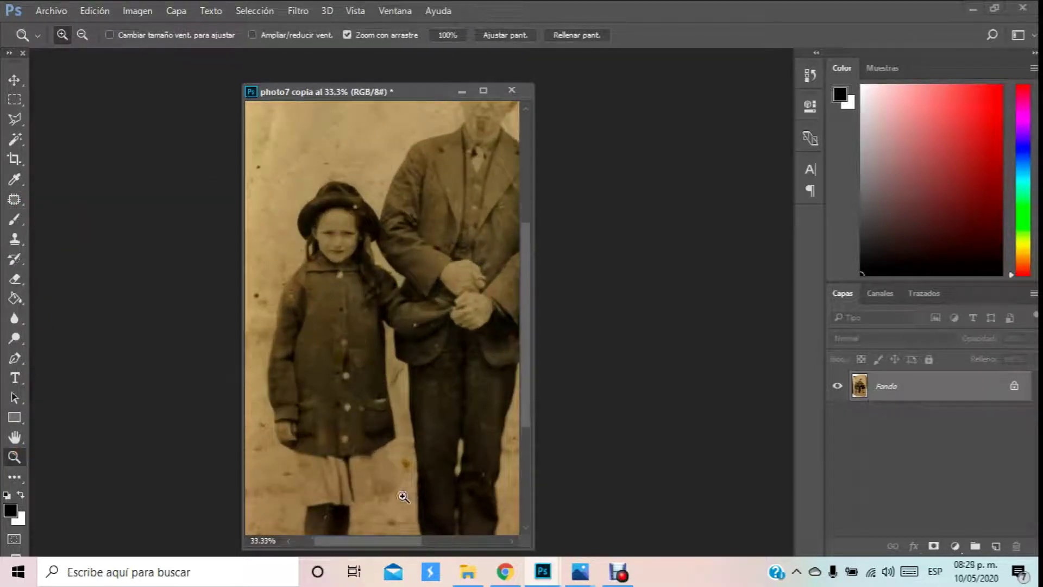
drag(387, 546, 365, 544)
scroll(315, 400, up, 8)
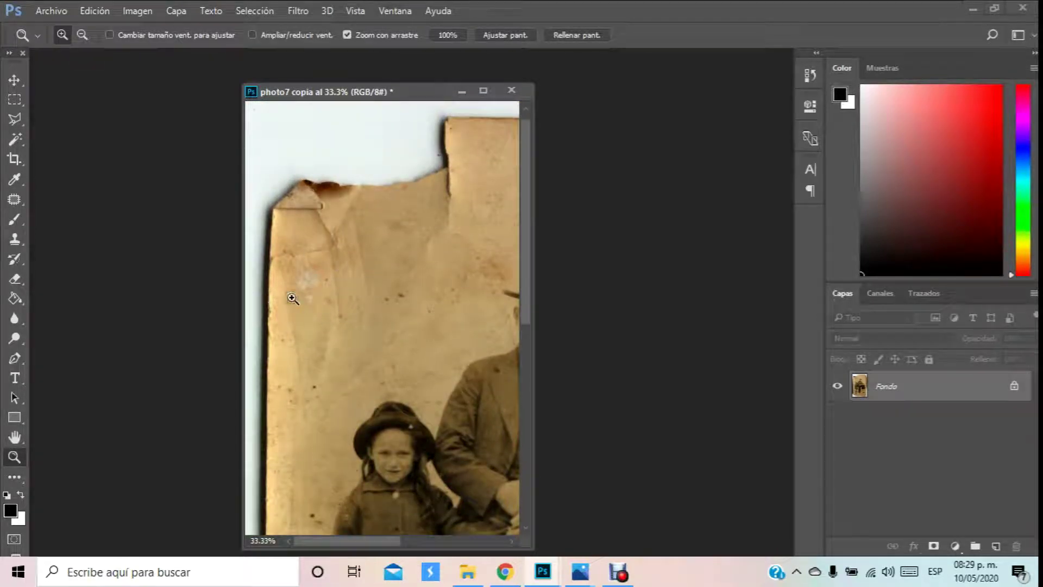
click(14, 204)
mouse_move(290, 240)
mouse_down()
mouse_move(277, 265)
mouse_move(295, 301)
mouse_move(321, 284)
mouse_up()
click(361, 326)
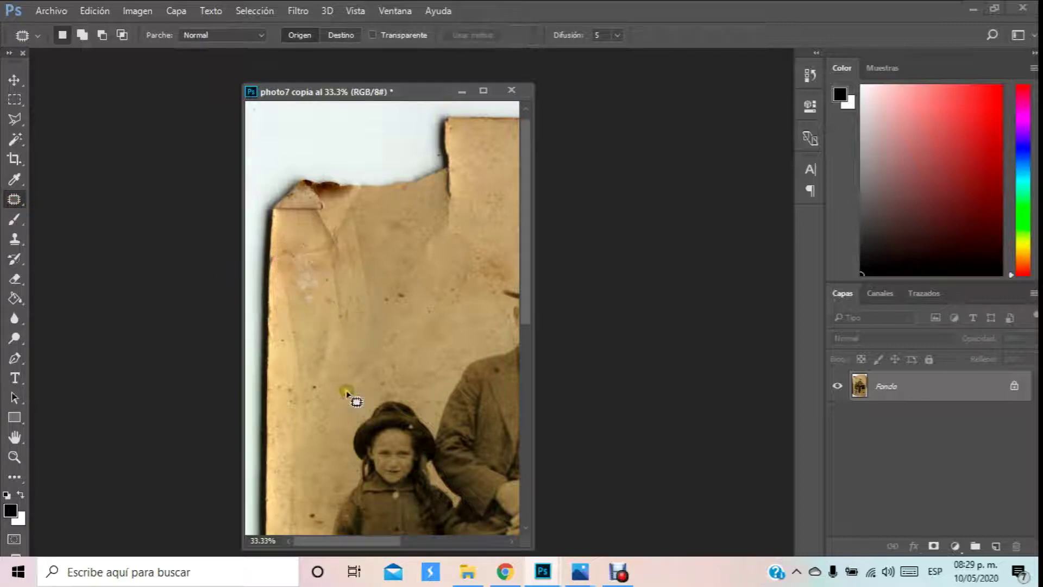
Step: Patch the round dark brown spot and the reddish stain beside the left girl's shoulder with clean background
scroll(349, 400, down, 4)
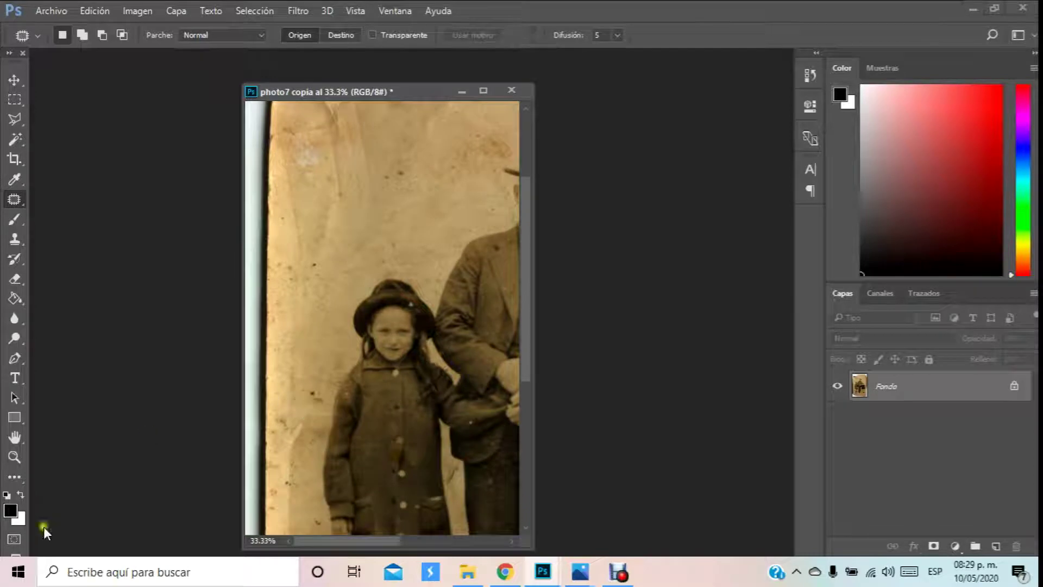
click(14, 457)
drag(320, 425, 301, 371)
click(300, 371)
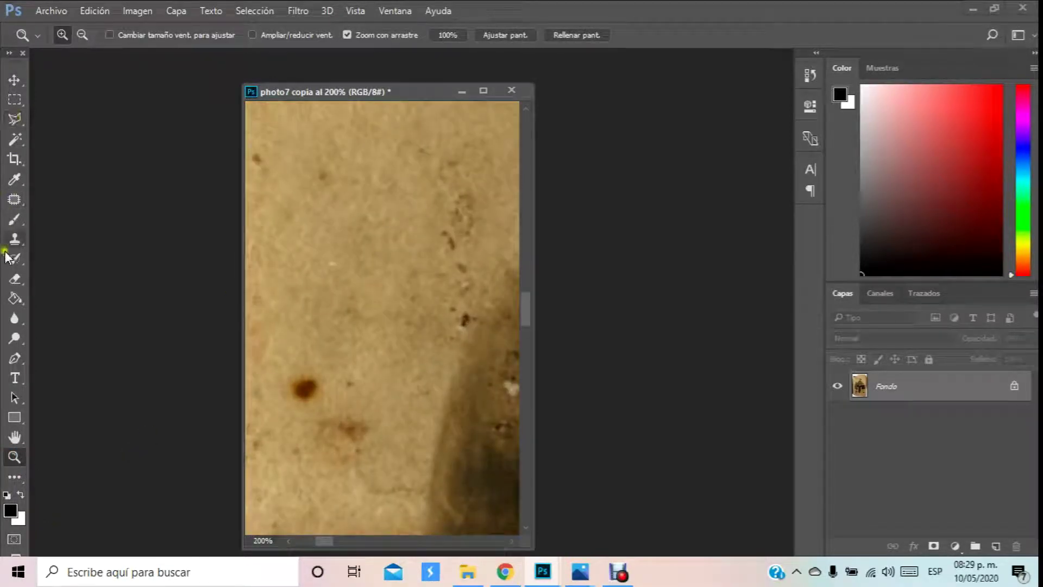
click(14, 199)
mouse_move(298, 363)
mouse_down()
mouse_move(270, 376)
mouse_move(276, 410)
mouse_move(306, 418)
mouse_move(334, 403)
mouse_move(314, 360)
mouse_move(309, 388)
mouse_move(316, 321)
mouse_up()
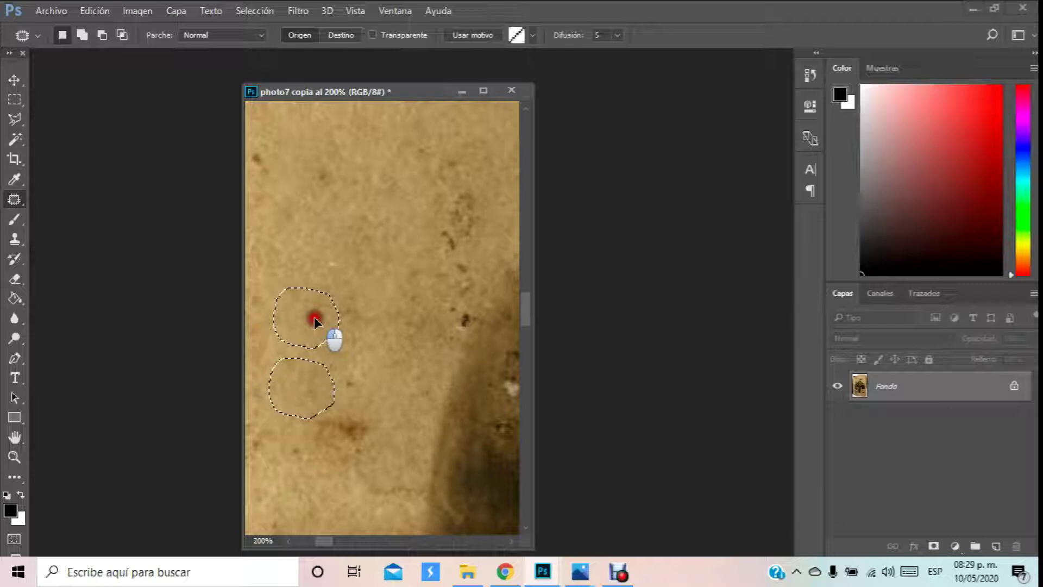
mouse_move(315, 322)
mouse_down()
mouse_move(369, 364)
mouse_move(356, 404)
mouse_move(311, 403)
mouse_move(298, 421)
mouse_move(331, 464)
mouse_move(360, 467)
mouse_move(382, 426)
mouse_move(361, 428)
mouse_move(329, 344)
mouse_move(360, 366)
mouse_move(340, 371)
mouse_move(338, 400)
mouse_move(356, 366)
mouse_up()
click(369, 365)
click(359, 362)
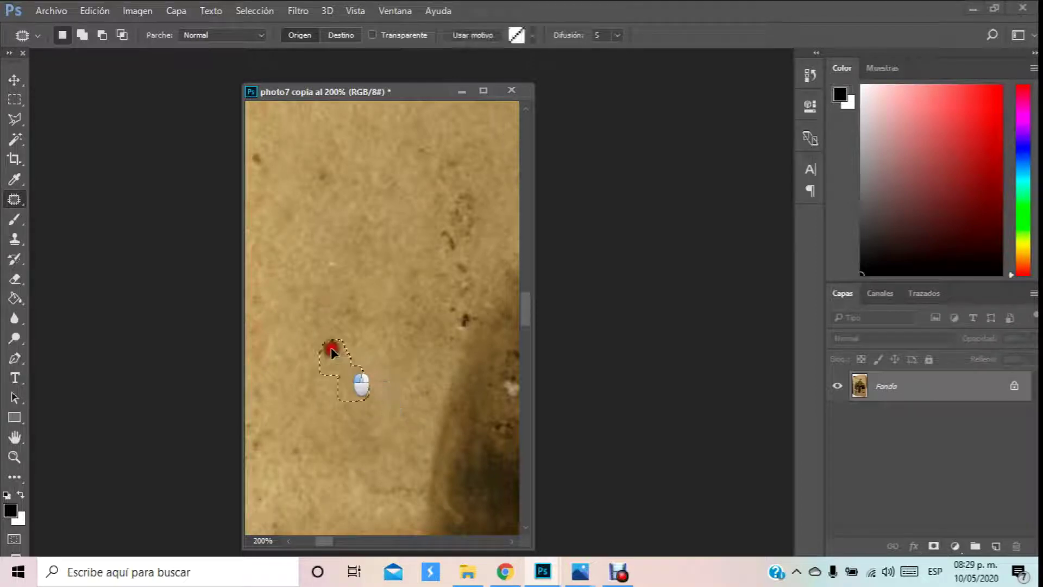
Step: Patch the small isolated spots and the cluster of dark specks in the background above the left girl's shoulder
mouse_move(339, 170)
mouse_down()
mouse_move(307, 167)
mouse_move(326, 205)
mouse_move(340, 175)
mouse_move(337, 207)
mouse_up()
mouse_move(325, 266)
mouse_down()
mouse_move(326, 249)
mouse_move(345, 255)
mouse_move(328, 279)
mouse_up()
click(389, 275)
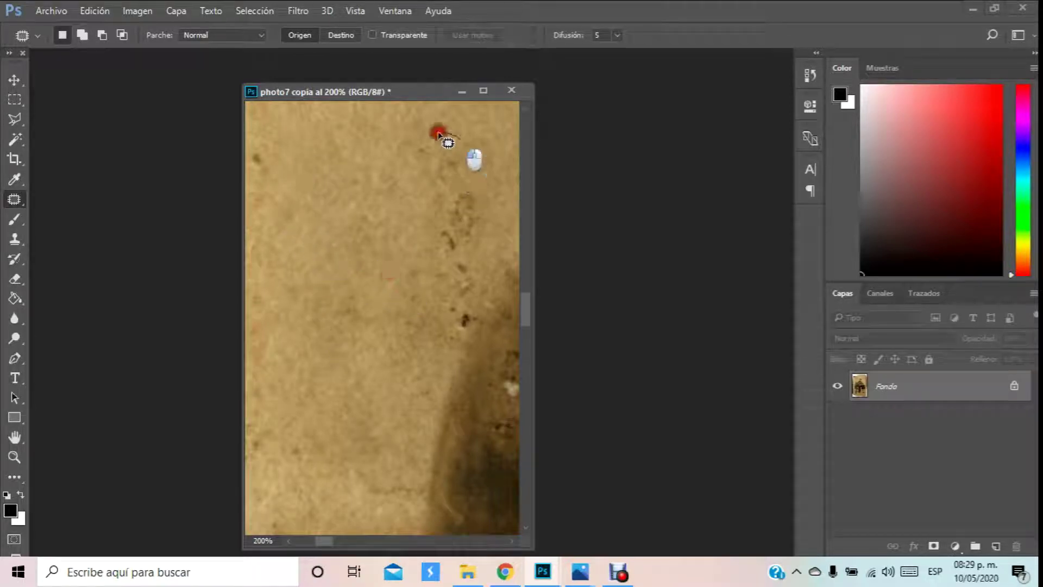
mouse_move(439, 135)
mouse_down()
mouse_move(446, 187)
mouse_move(471, 163)
mouse_move(456, 135)
mouse_up()
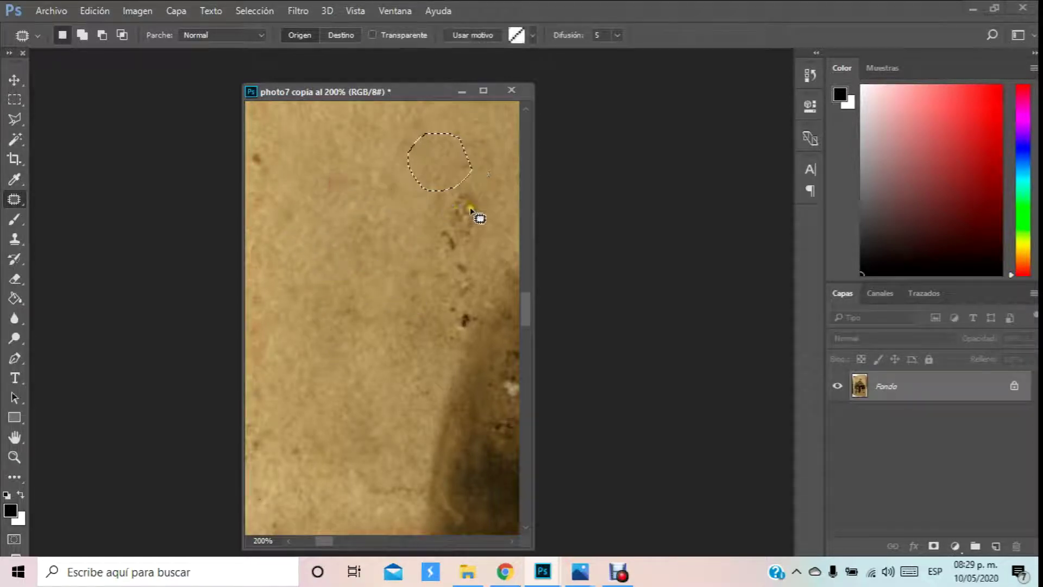
mouse_move(473, 186)
mouse_down()
mouse_move(439, 210)
mouse_move(440, 327)
mouse_move(459, 336)
mouse_move(469, 321)
mouse_move(429, 206)
mouse_move(440, 255)
mouse_move(473, 242)
mouse_move(378, 251)
mouse_move(412, 282)
mouse_up()
mouse_move(456, 249)
mouse_down()
mouse_move(438, 280)
mouse_move(436, 315)
mouse_move(452, 320)
mouse_move(476, 296)
mouse_move(462, 245)
mouse_up()
mouse_move(472, 283)
mouse_down()
mouse_move(346, 325)
mouse_move(463, 305)
mouse_move(465, 330)
mouse_move(466, 298)
mouse_move(396, 284)
mouse_move(387, 223)
mouse_up()
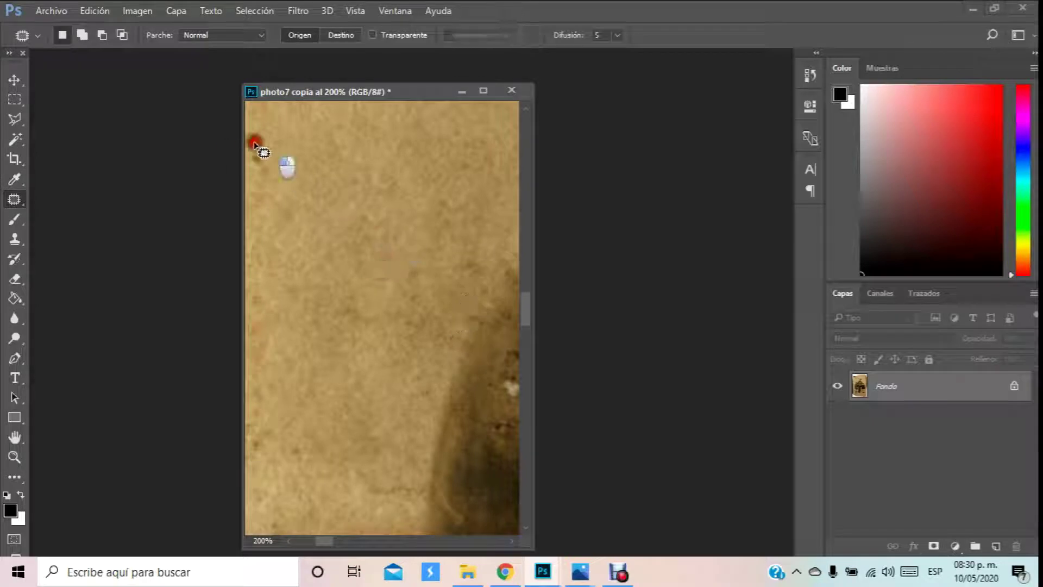
mouse_move(255, 144)
mouse_down()
mouse_move(280, 142)
mouse_move(277, 178)
mouse_up()
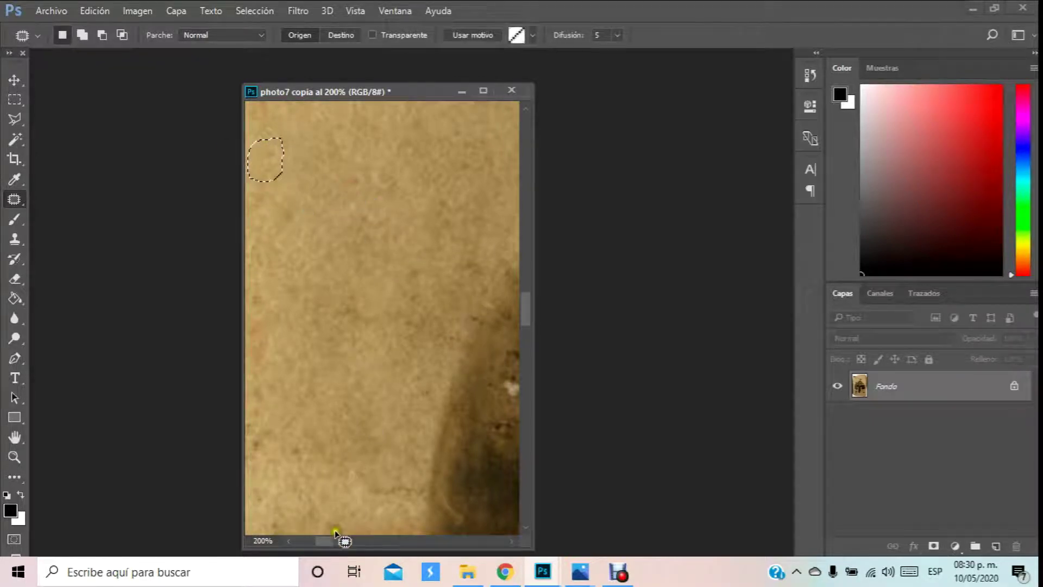
Step: Patch the first reddish blotches in the background farther out toward the photo's left edge
drag(327, 540, 316, 539)
mouse_move(282, 203)
mouse_down()
mouse_move(277, 344)
mouse_move(312, 353)
mouse_move(377, 315)
mouse_move(438, 314)
mouse_move(409, 303)
mouse_up()
mouse_move(370, 213)
mouse_down()
mouse_move(344, 268)
mouse_move(344, 443)
mouse_move(372, 443)
mouse_move(424, 399)
mouse_up()
click(397, 387)
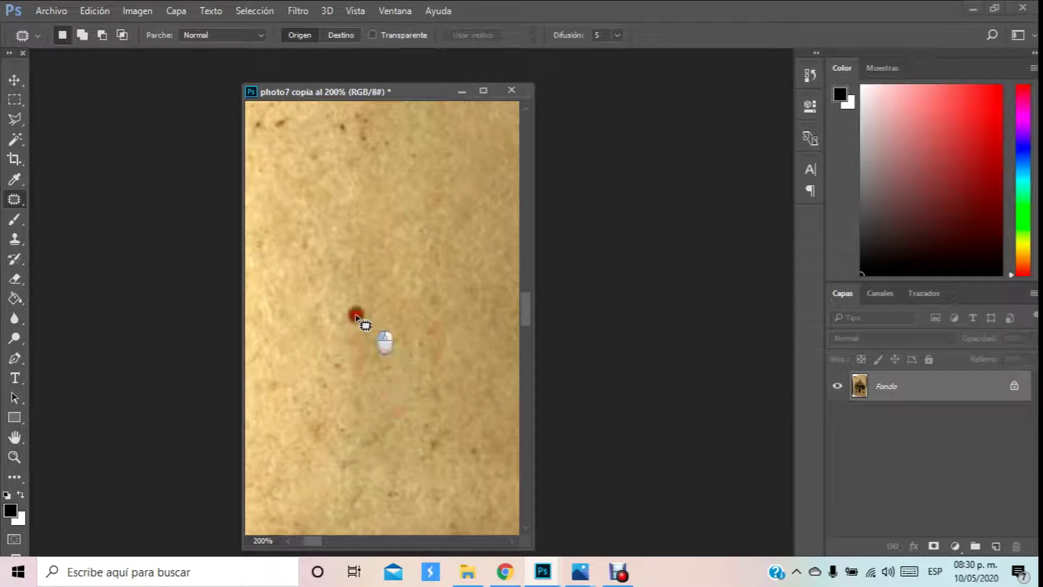
mouse_move(356, 316)
mouse_down()
mouse_move(354, 377)
mouse_move(359, 318)
mouse_up()
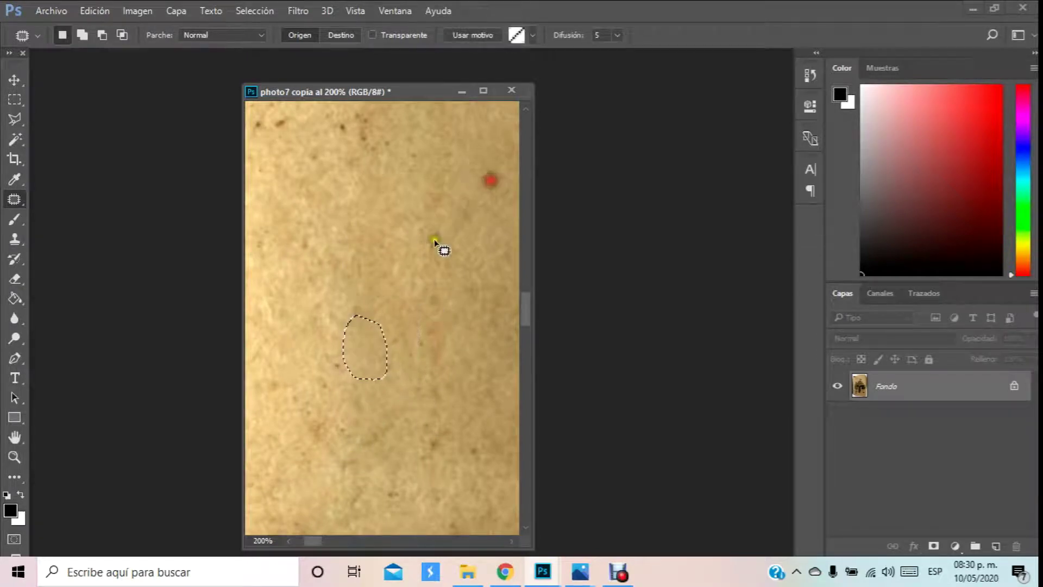
mouse_move(434, 242)
mouse_down()
mouse_move(449, 175)
mouse_move(464, 220)
mouse_up()
mouse_move(461, 217)
mouse_down()
mouse_move(515, 219)
mouse_move(502, 187)
mouse_up()
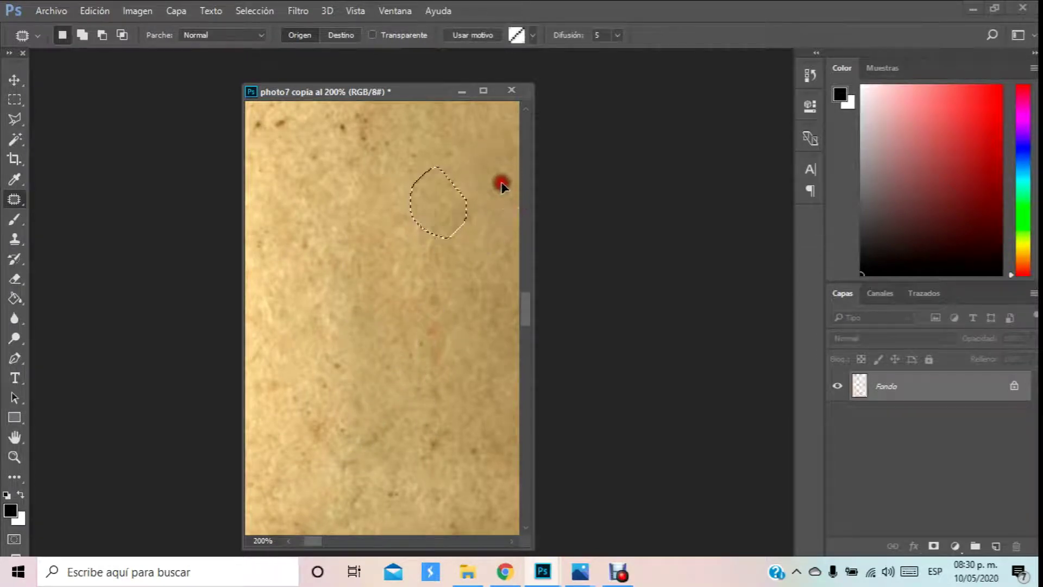
Step: Patch the remaining reddish streak below the repaired blotches, replacing it with clean nearby background texture
click(459, 300)
mouse_move(426, 293)
mouse_down()
mouse_move(398, 294)
mouse_move(425, 384)
mouse_move(453, 354)
mouse_up()
mouse_move(446, 348)
mouse_down()
mouse_move(459, 411)
mouse_move(491, 465)
mouse_up()
click(473, 333)
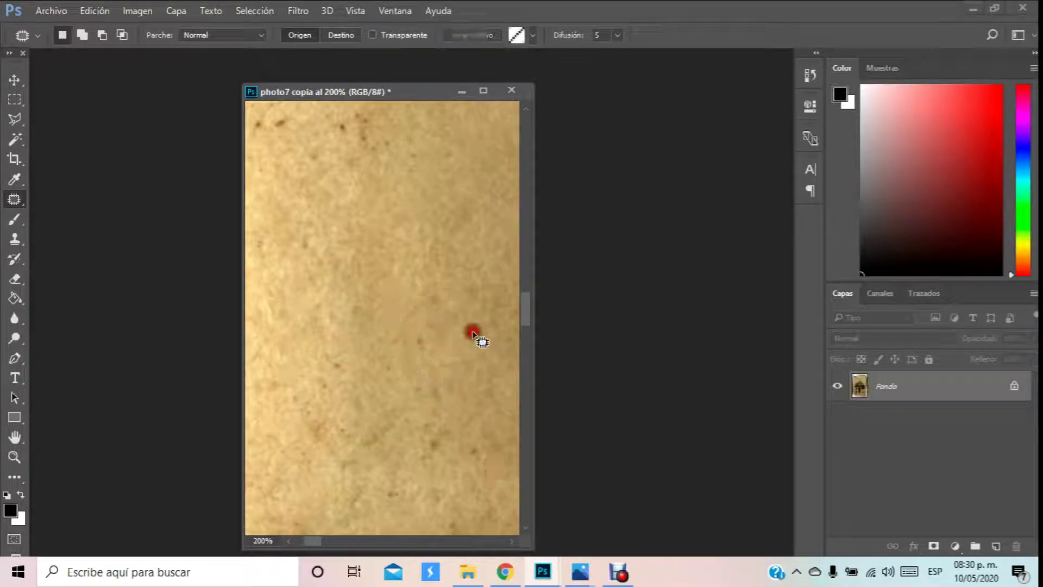
mouse_move(411, 324)
mouse_down()
mouse_move(422, 351)
mouse_move(450, 331)
mouse_up()
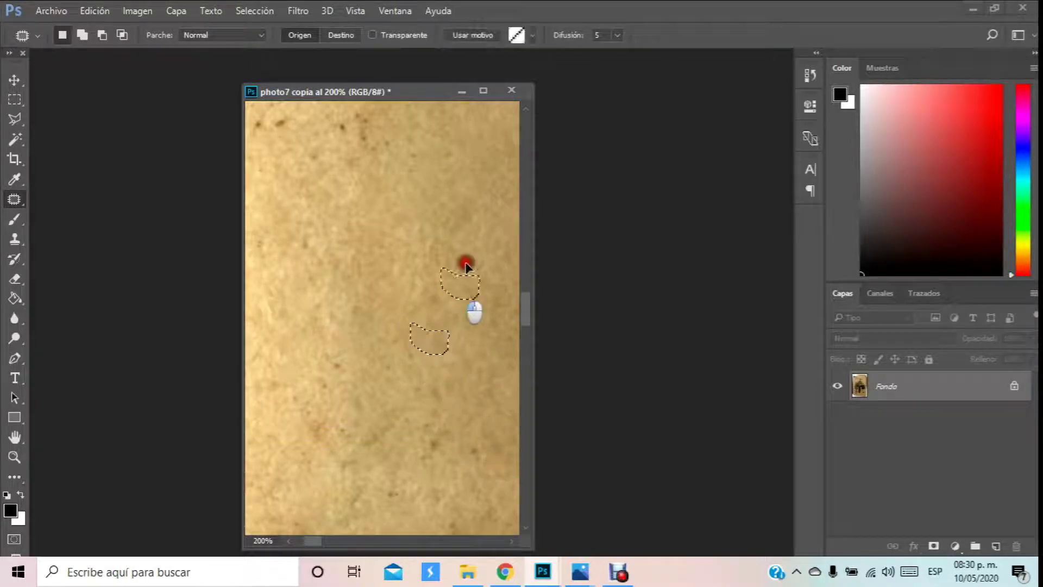
click(421, 196)
Step: Patch the dark specks across the upper part of the same background area with clean paper texture
mouse_move(373, 107)
mouse_down()
mouse_move(323, 146)
mouse_move(408, 130)
mouse_move(383, 108)
mouse_up()
mouse_move(381, 133)
mouse_down()
mouse_move(407, 174)
mouse_move(458, 223)
mouse_up()
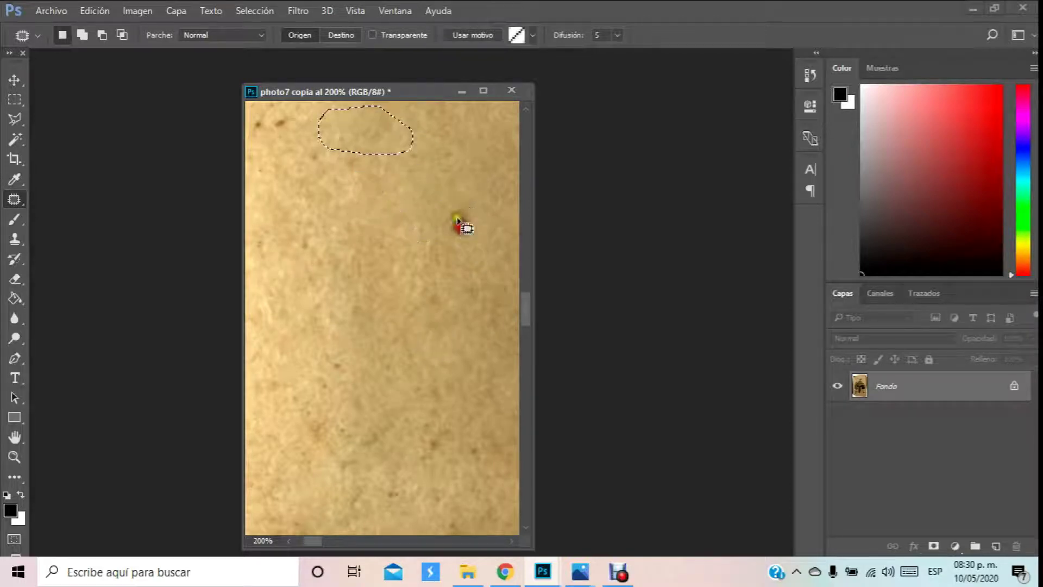
click(298, 130)
click(468, 227)
mouse_move(360, 144)
mouse_down()
mouse_move(310, 161)
mouse_move(368, 170)
mouse_move(457, 230)
mouse_up()
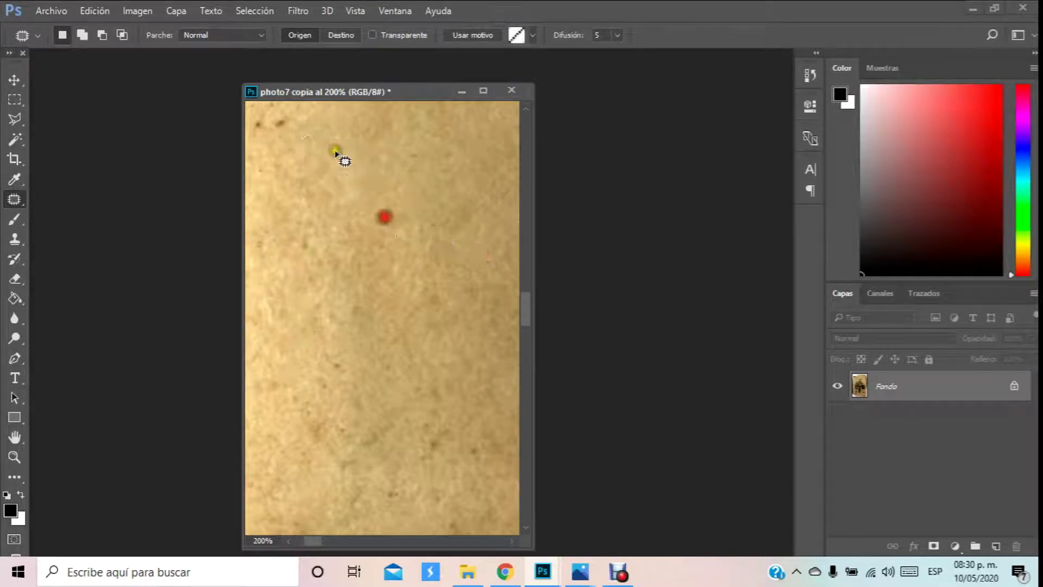
mouse_move(277, 108)
mouse_down()
mouse_move(259, 144)
mouse_move(299, 133)
mouse_move(278, 109)
mouse_up()
drag(280, 128, 404, 213)
click(324, 239)
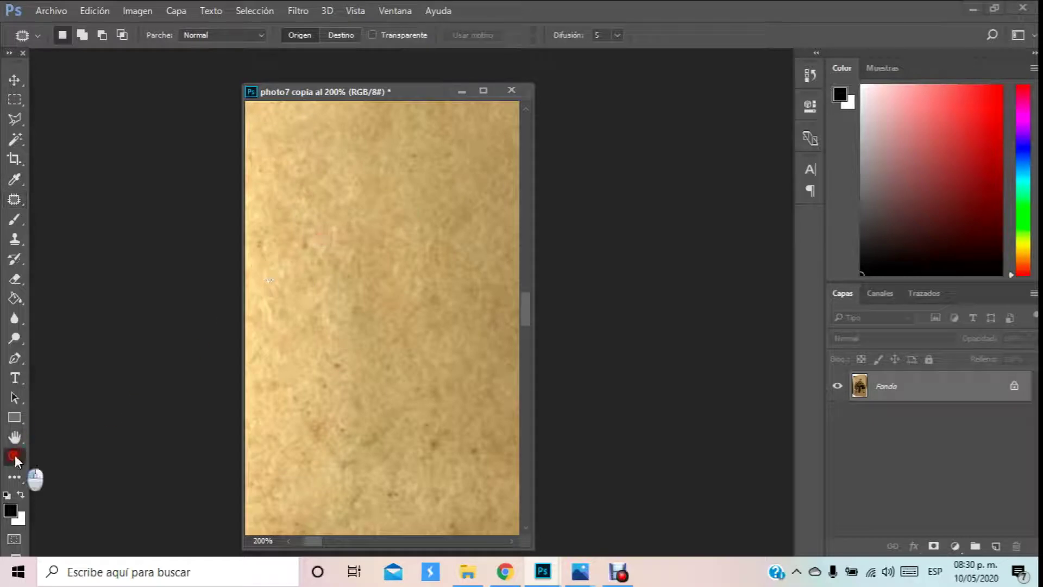
Step: Patch the brown stain and pale diagonal crease between the photo's left edge and the left girl's sleeve
click(15, 456)
right_click(375, 207)
click(409, 220)
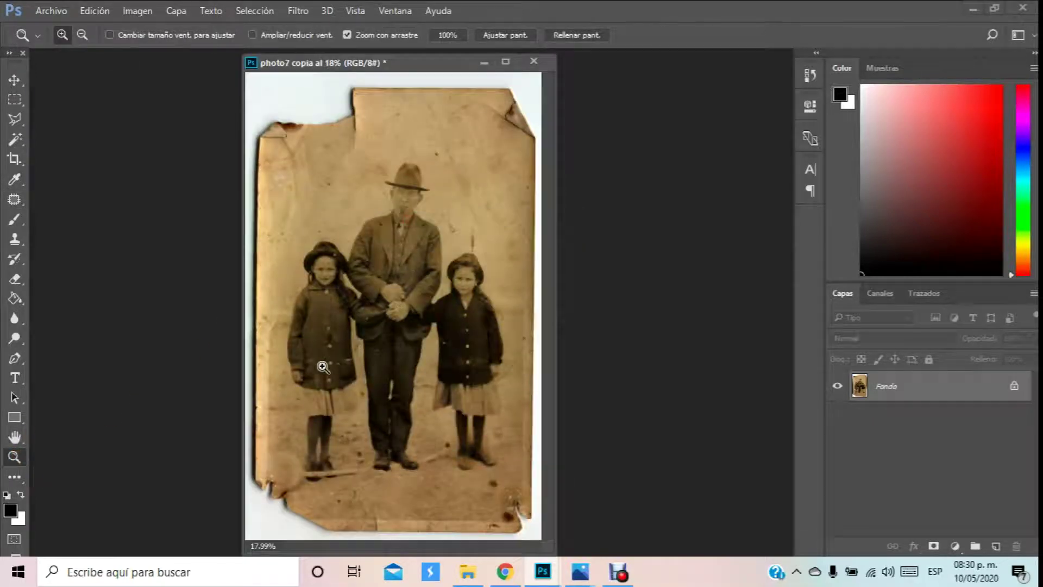
click(272, 338)
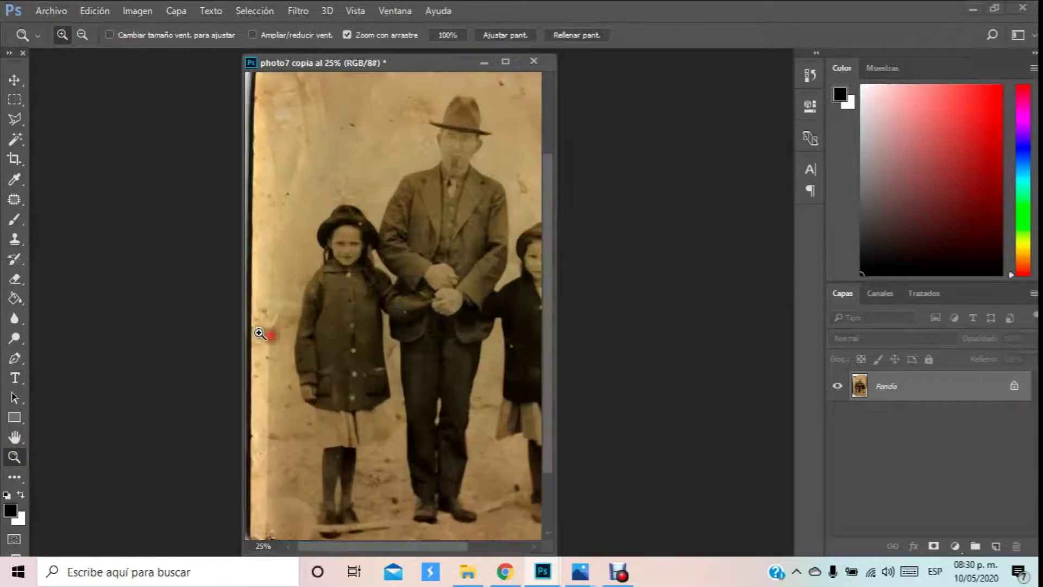
click(263, 333)
scroll(282, 370, up, 5)
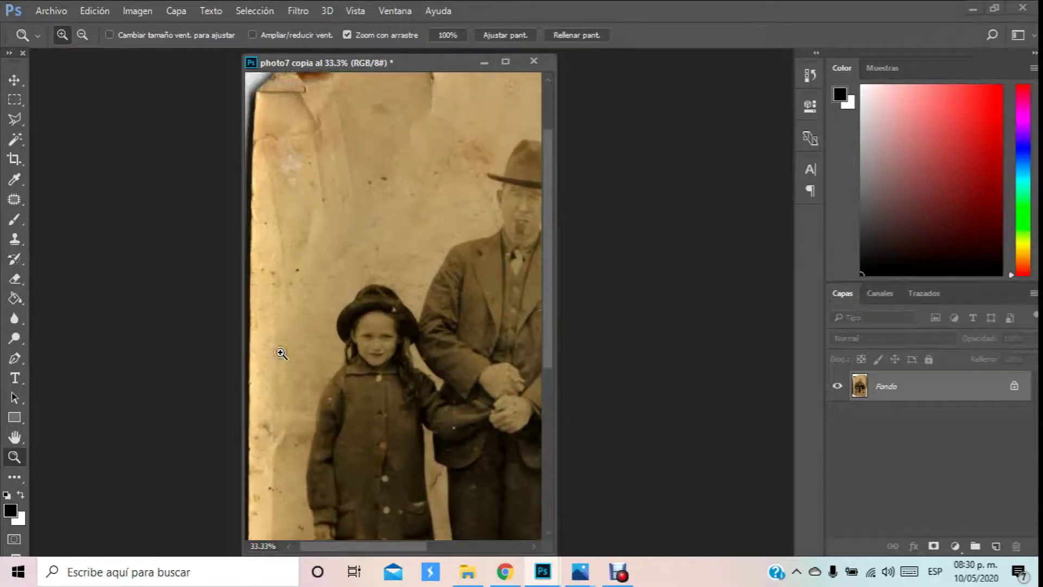
click(287, 375)
scroll(318, 314, down, 3)
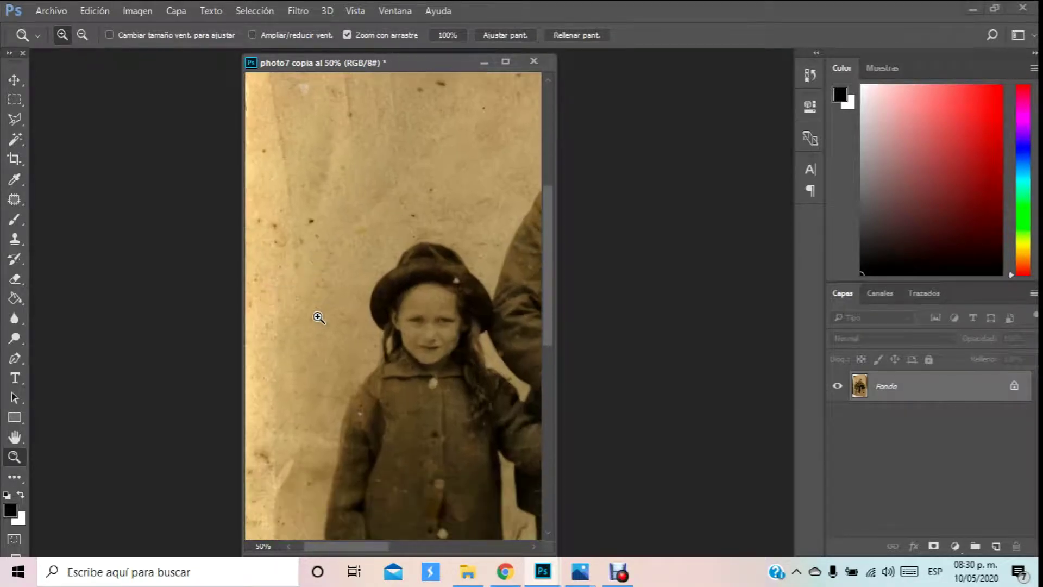
scroll(280, 334, down, 3)
click(263, 310)
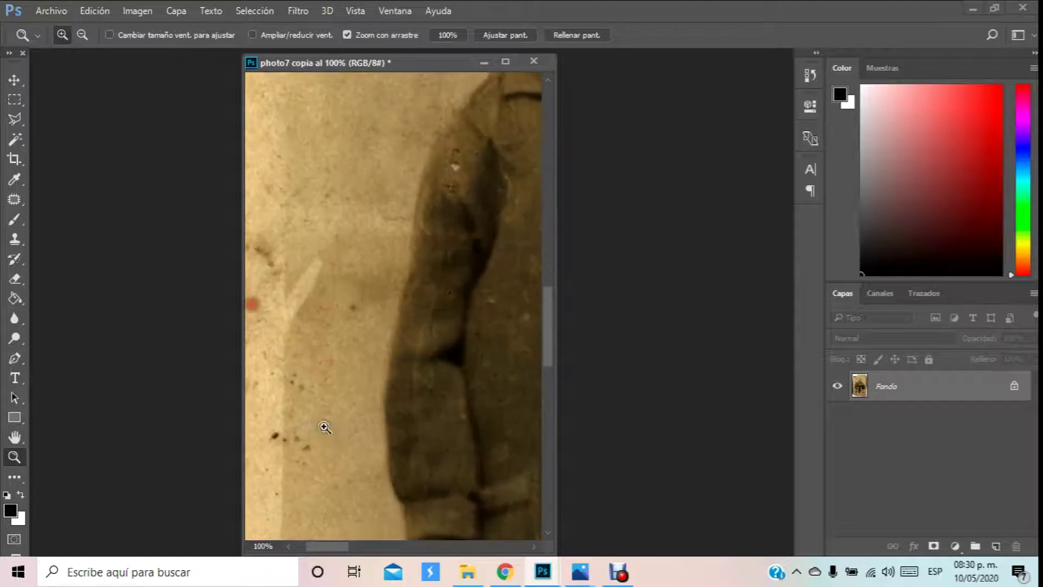
drag(327, 546, 311, 546)
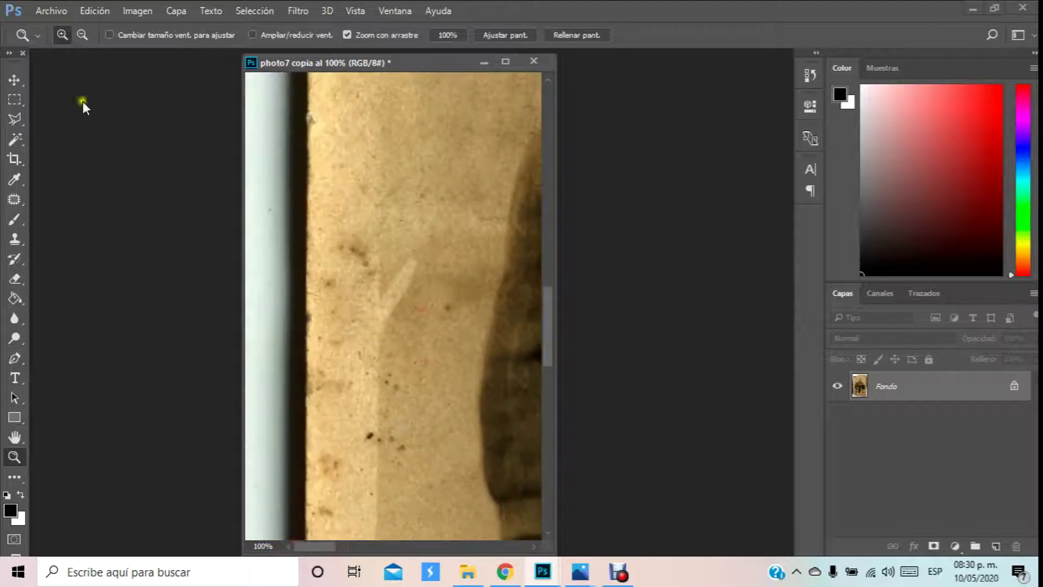
click(16, 199)
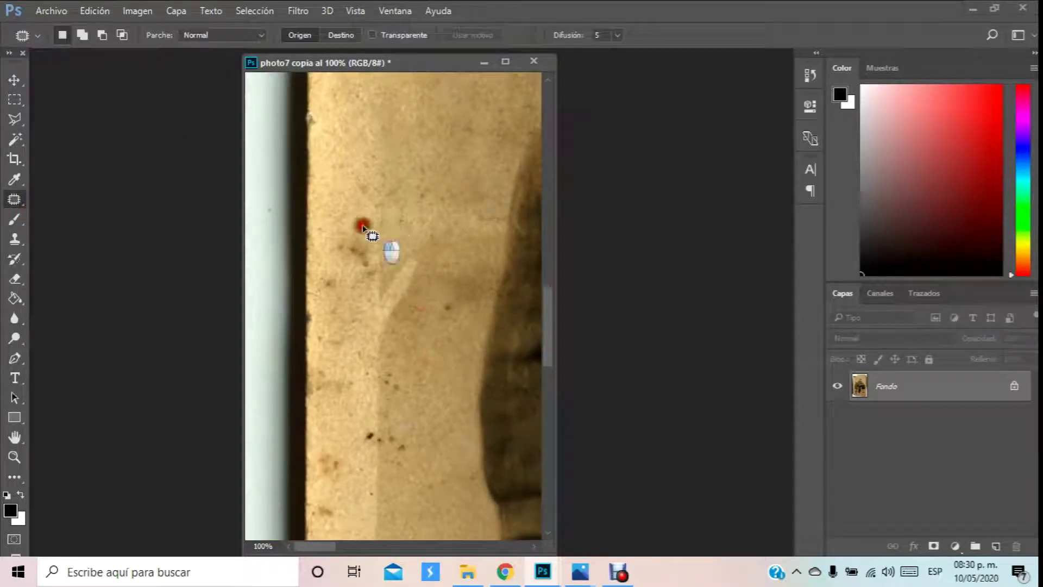
mouse_move(363, 227)
mouse_down()
mouse_move(356, 267)
mouse_move(376, 357)
mouse_move(423, 313)
mouse_move(433, 262)
mouse_move(375, 226)
mouse_up()
drag(391, 272, 455, 139)
click(428, 235)
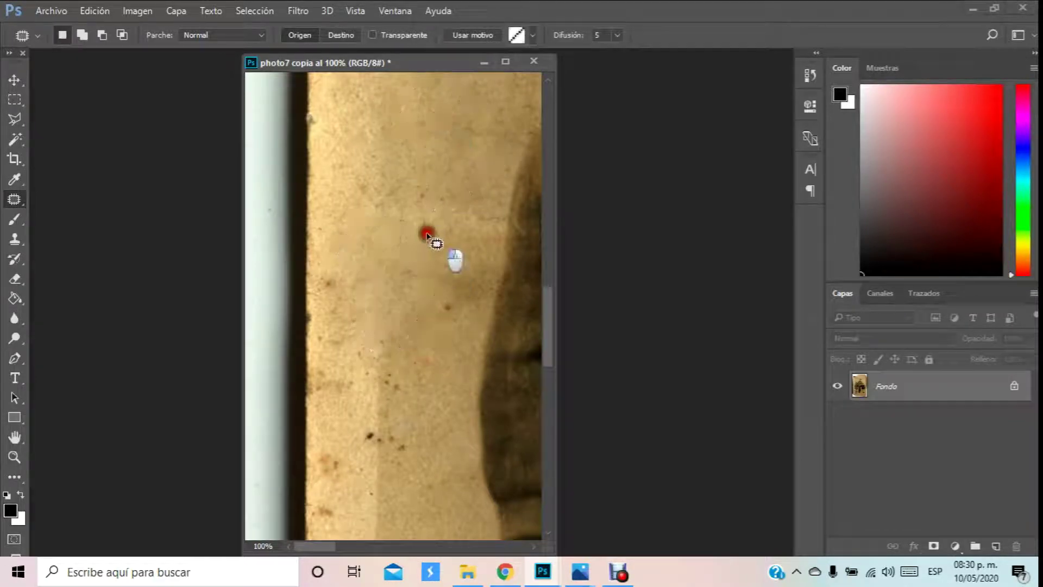
Step: Patch the brown spot by the left border, the small dark spot near the sleeve and the specks below them
mouse_move(348, 259)
mouse_down()
mouse_move(317, 269)
mouse_move(331, 306)
mouse_move(367, 288)
mouse_move(349, 284)
mouse_move(374, 289)
mouse_move(469, 155)
mouse_up()
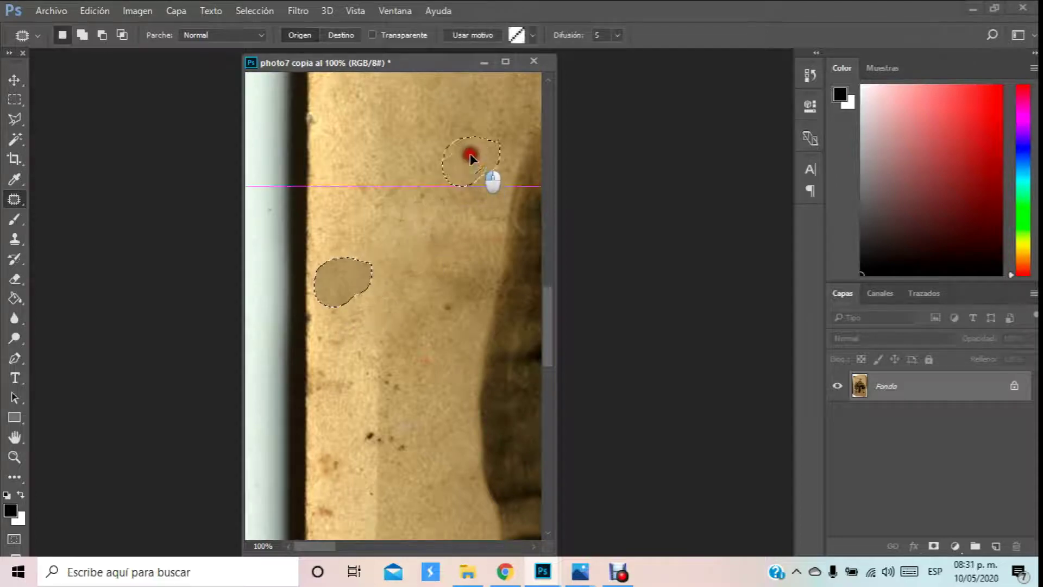
mouse_move(435, 277)
mouse_down()
mouse_move(472, 305)
mouse_move(437, 280)
mouse_up()
drag(454, 296, 463, 177)
click(399, 294)
mouse_move(364, 365)
mouse_down()
mouse_move(353, 443)
mouse_move(406, 464)
mouse_move(407, 428)
mouse_move(389, 426)
mouse_move(441, 239)
mouse_move(416, 271)
mouse_move(412, 216)
mouse_move(385, 183)
mouse_move(368, 221)
mouse_move(408, 258)
mouse_move(443, 134)
mouse_up()
click(424, 276)
Step: Patch the leftover speck and blend away the vertical tonal edge running down the background beside the left girl's sleeve
scroll(422, 280, down, 3)
mouse_move(427, 197)
mouse_down()
mouse_move(406, 199)
mouse_move(445, 227)
mouse_move(455, 169)
mouse_up()
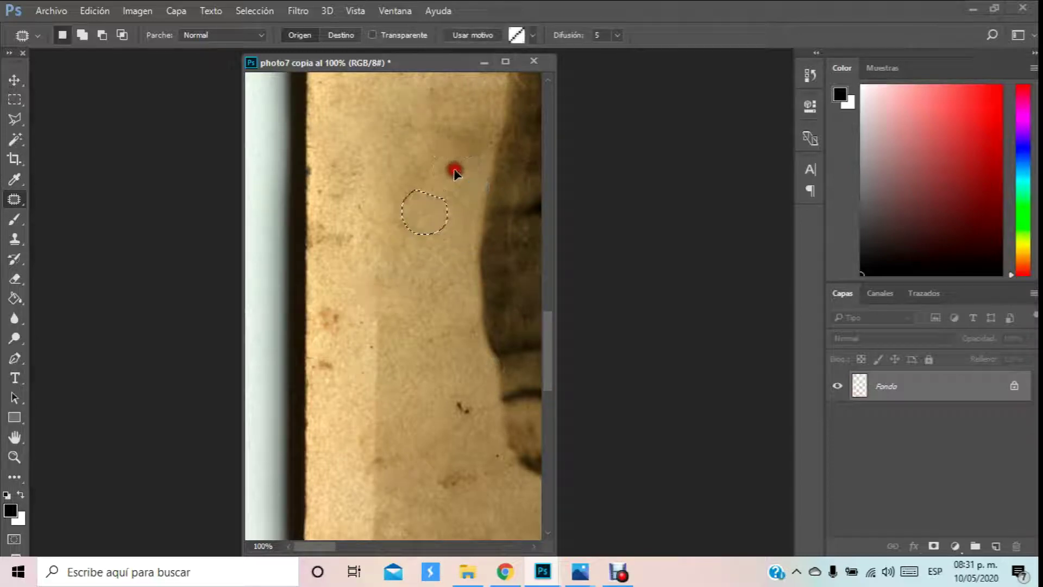
click(439, 258)
mouse_move(383, 237)
mouse_down()
mouse_move(368, 273)
mouse_move(369, 531)
mouse_move(390, 532)
mouse_move(397, 496)
mouse_move(421, 498)
mouse_up()
click(416, 455)
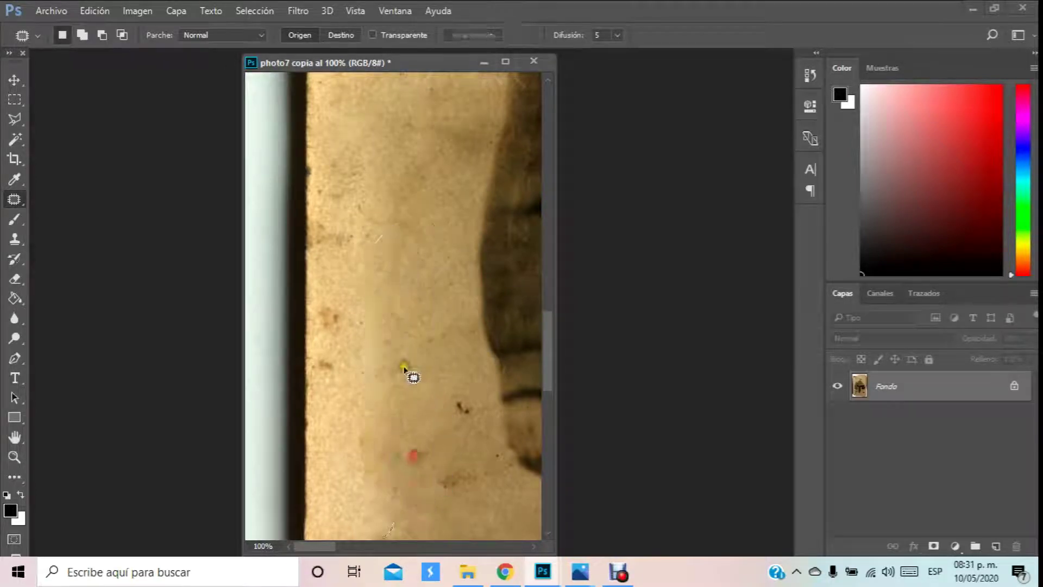
scroll(386, 255, down, 1)
mouse_move(360, 364)
mouse_down()
mouse_move(373, 450)
mouse_move(389, 374)
mouse_up()
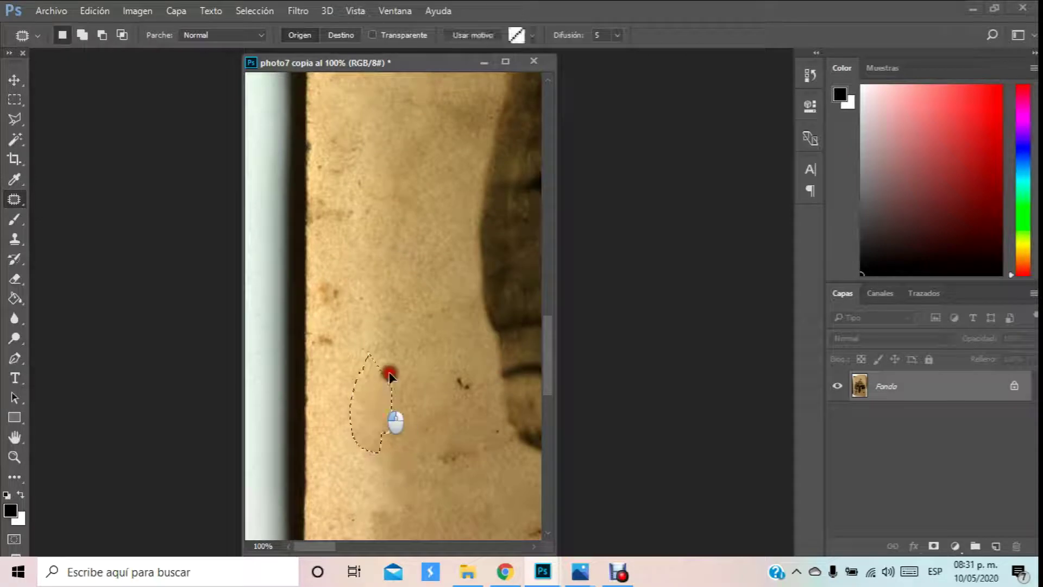
drag(386, 411, 426, 256)
click(354, 238)
Step: Patch the column of brown stains and blemishes along the photo's left border with clean background
mouse_move(320, 148)
mouse_down()
mouse_move(326, 308)
mouse_move(355, 332)
mouse_move(429, 284)
mouse_up()
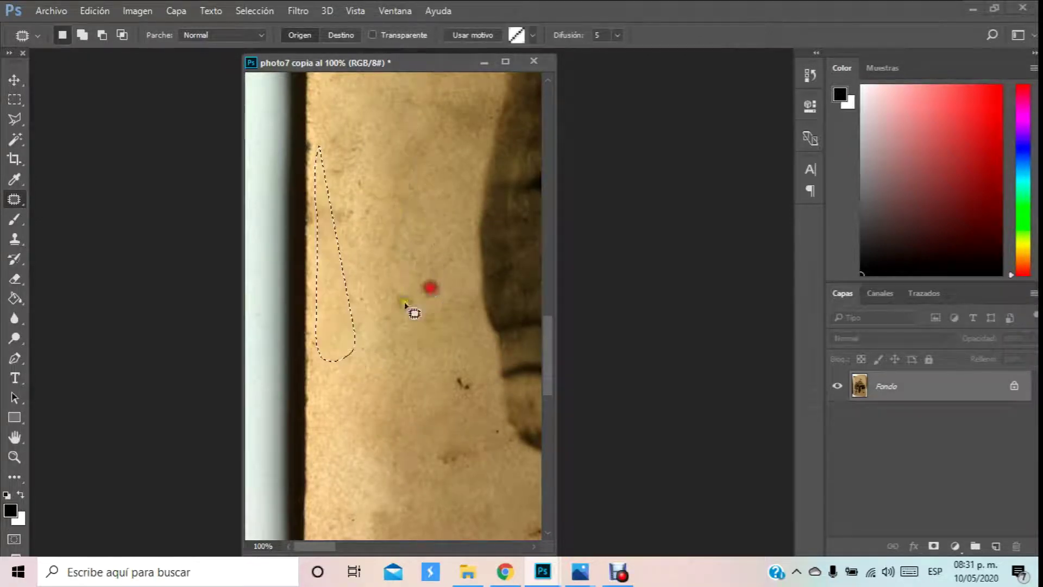
click(399, 311)
mouse_move(333, 142)
mouse_down()
mouse_move(367, 265)
mouse_move(385, 209)
mouse_move(434, 168)
mouse_move(410, 150)
mouse_up()
click(437, 238)
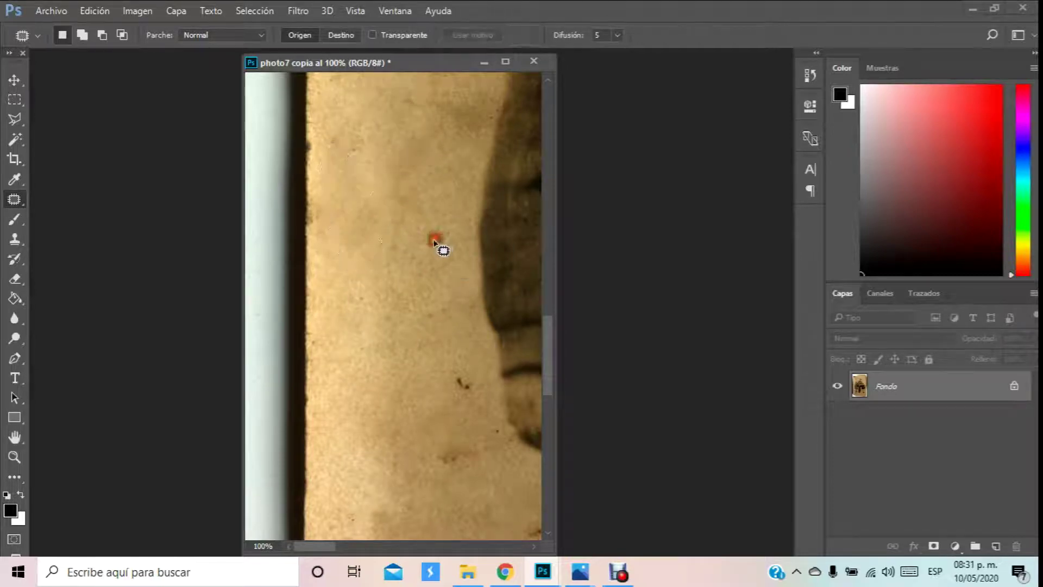
Step: Patch the small dark mark in the background beside the left girl's cuff with clean paper texture from above
scroll(442, 250, down, 4)
mouse_move(446, 261)
mouse_down()
mouse_move(441, 307)
mouse_move(471, 270)
mouse_up()
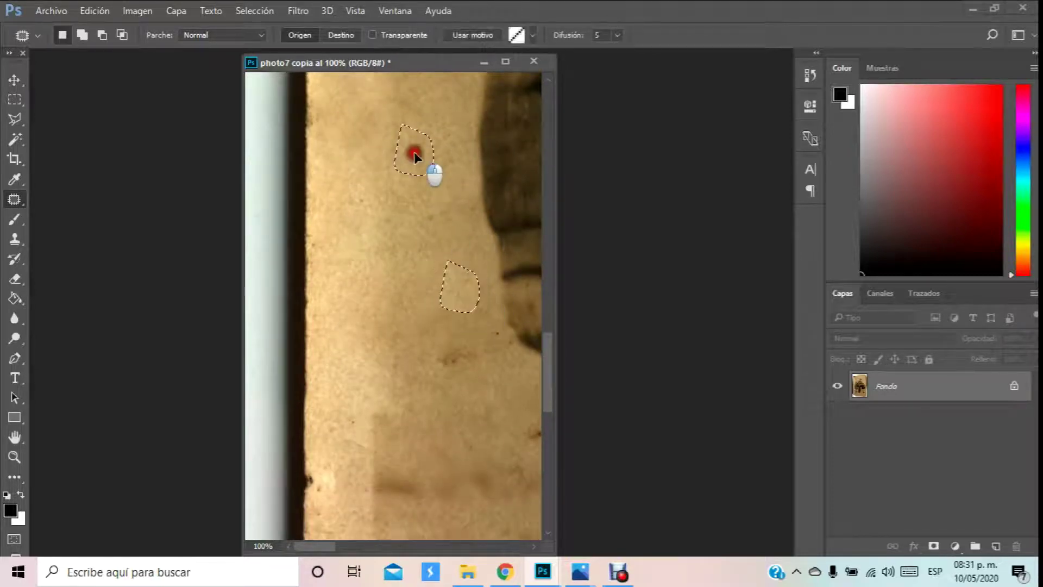
drag(414, 155, 414, 154)
click(396, 267)
Step: Patch the dark horizontal smudge and blend away the vertical tonal edge in the background below the left girl's hand
scroll(397, 262, down, 4)
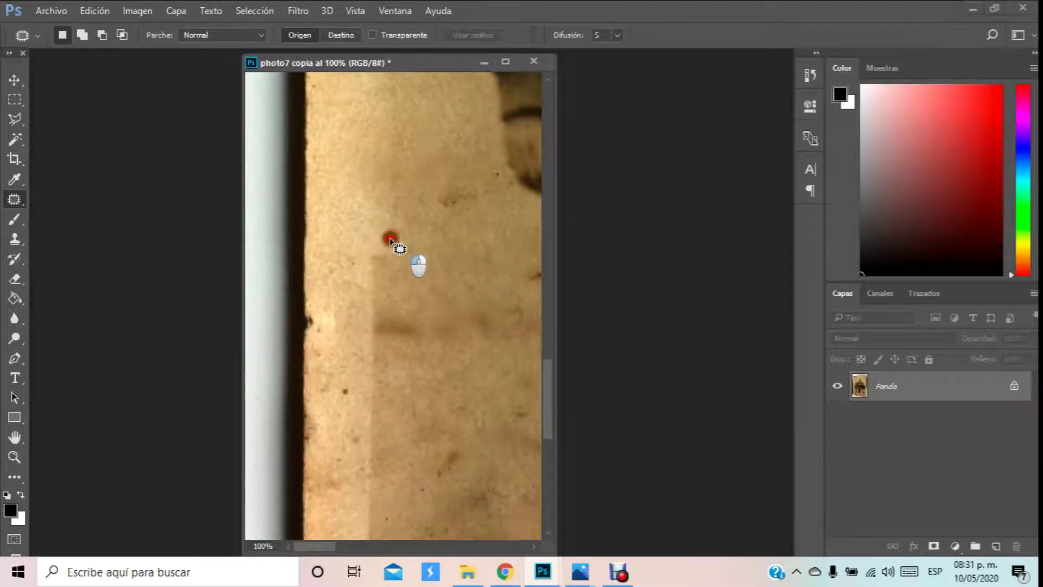
mouse_move(391, 239)
mouse_down()
mouse_move(358, 322)
mouse_move(367, 357)
mouse_move(417, 357)
mouse_move(426, 282)
mouse_move(401, 154)
mouse_move(443, 303)
mouse_move(387, 233)
mouse_up()
click(391, 165)
drag(431, 272, 391, 131)
scroll(401, 180, down, 3)
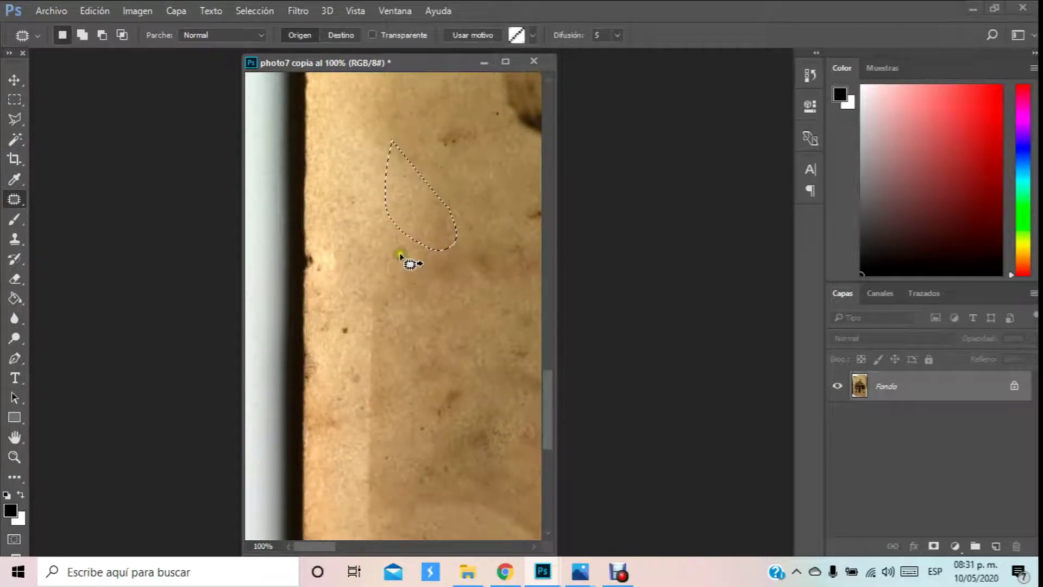
mouse_move(390, 250)
mouse_down()
mouse_move(369, 281)
mouse_move(361, 505)
mouse_move(391, 475)
mouse_up()
drag(382, 216, 348, 174)
click(368, 172)
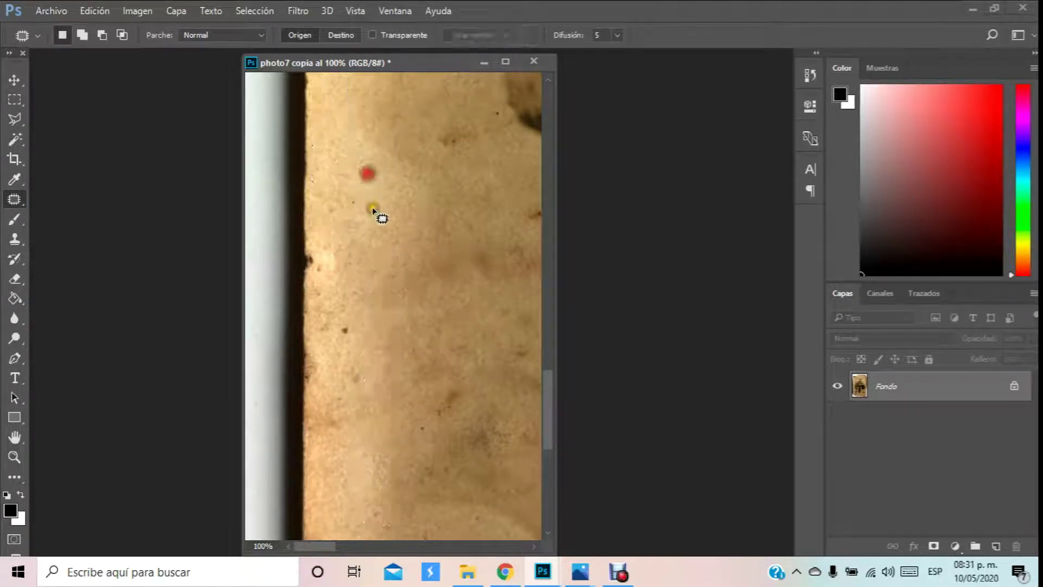
Step: Patch the dark speck and small dots near the photo's left border and the brown stain inward from them
mouse_move(336, 312)
mouse_down()
mouse_move(342, 352)
mouse_move(336, 312)
mouse_up()
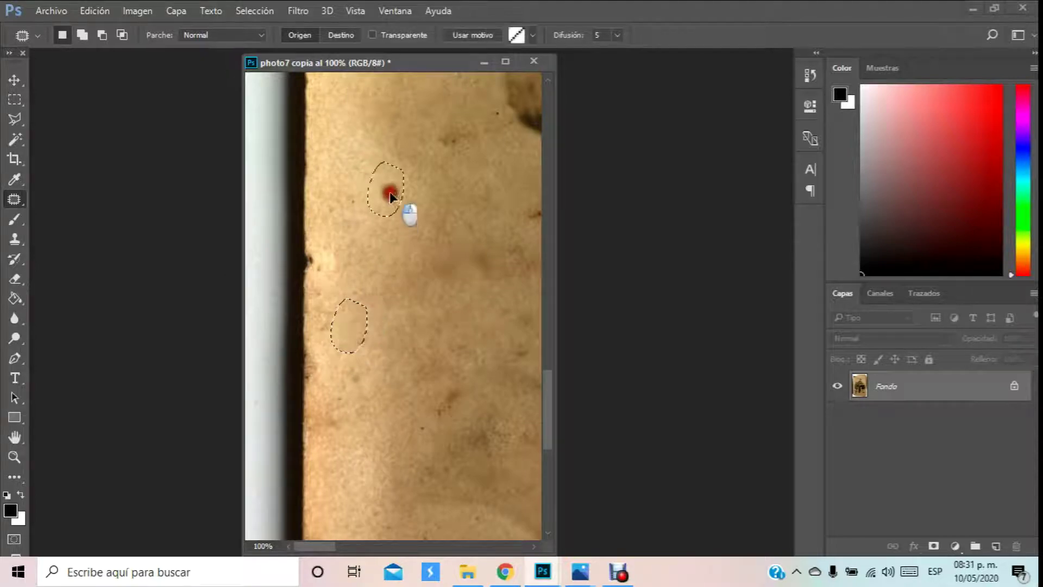
mouse_move(357, 189)
mouse_down()
mouse_move(318, 209)
mouse_move(359, 212)
mouse_move(340, 205)
mouse_move(347, 148)
mouse_up()
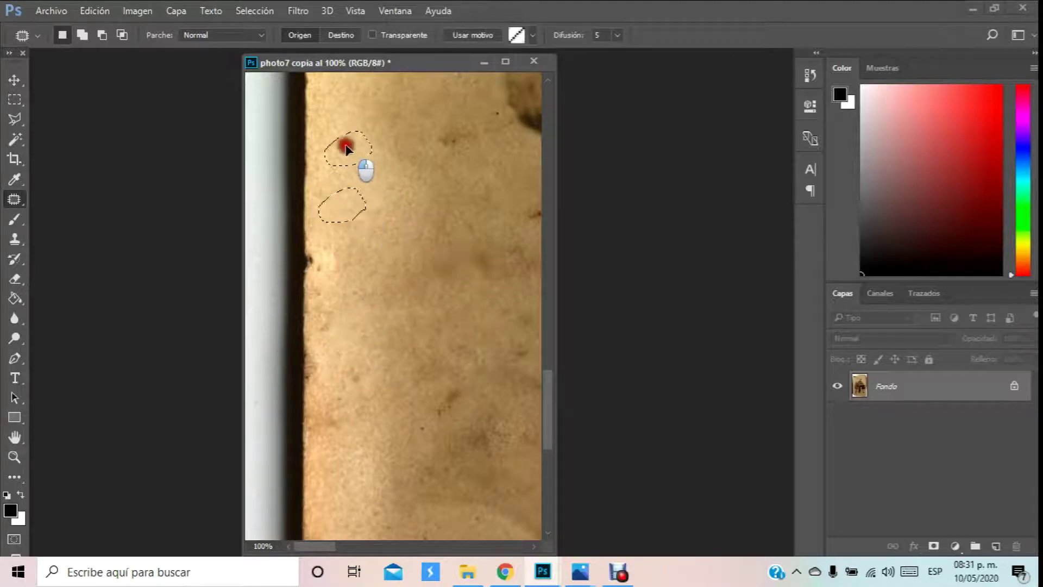
scroll(359, 217, down, 1)
click(361, 245)
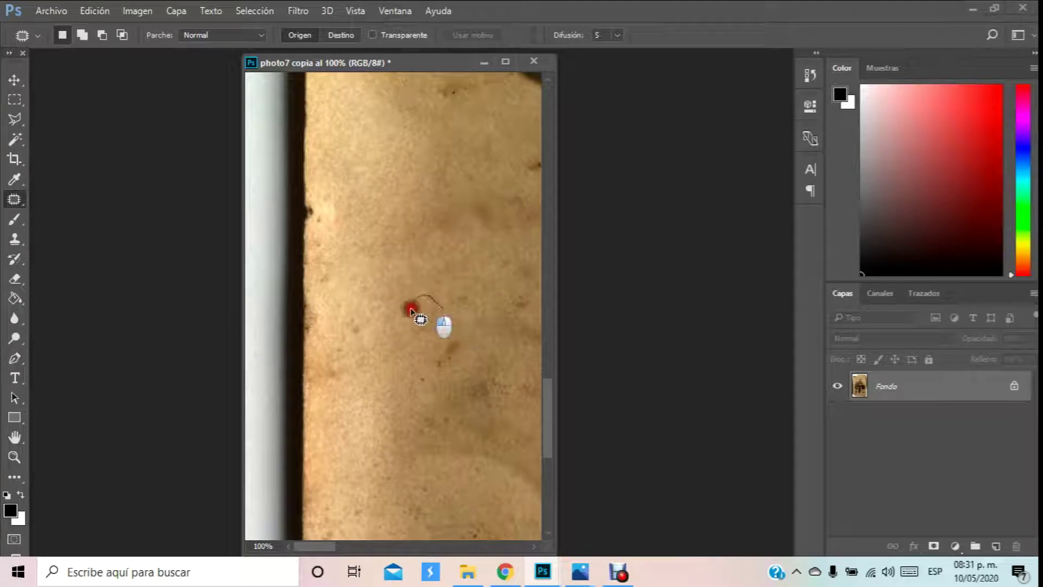
mouse_move(412, 311)
mouse_down()
mouse_move(464, 365)
mouse_move(463, 344)
mouse_move(364, 153)
mouse_up()
click(388, 163)
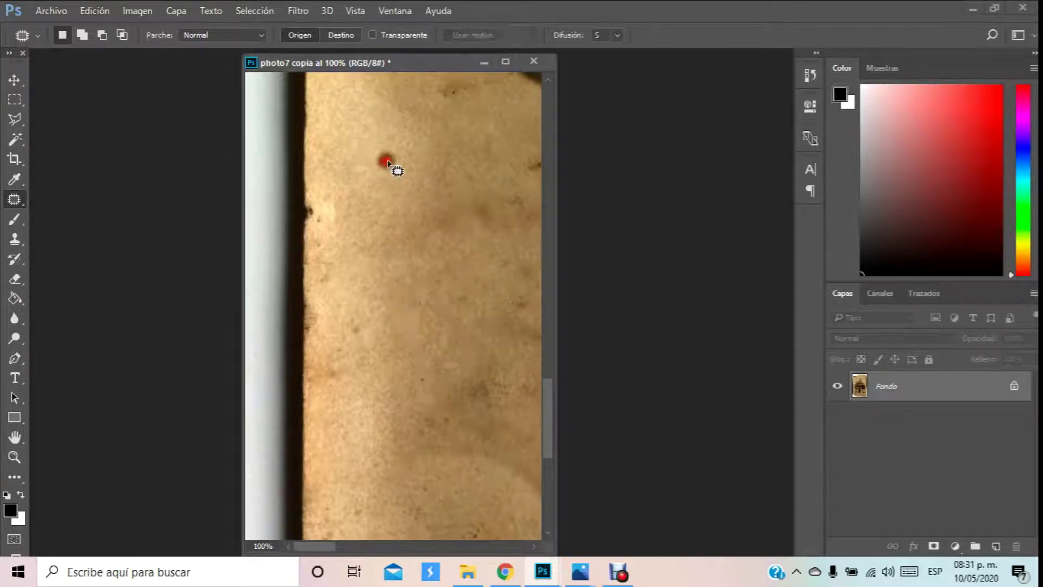
Step: Patch the uneven patches of background between the left border and the brown stain below the left girl's hand
scroll(387, 174, up, 2)
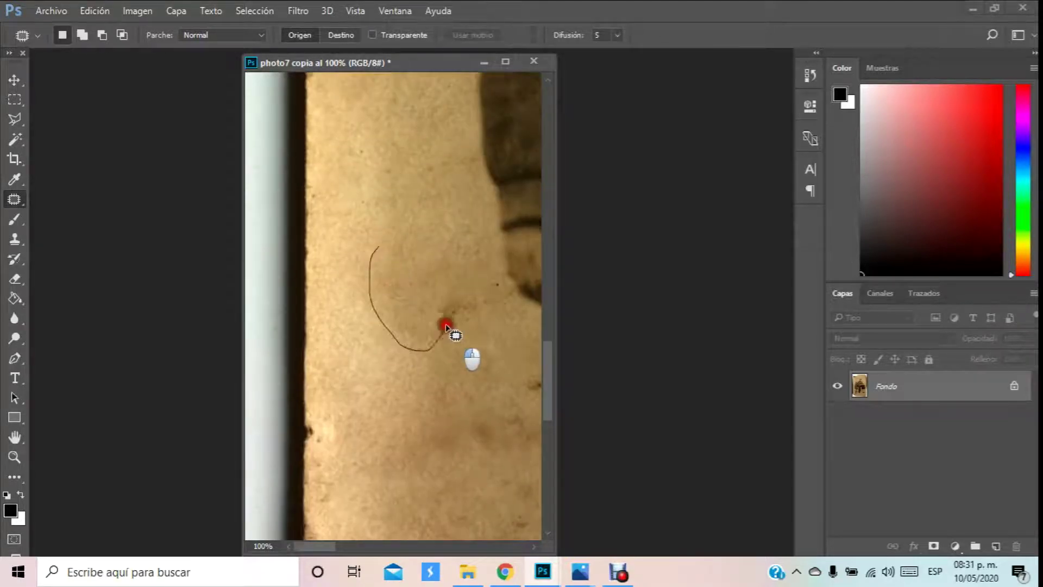
drag(446, 325, 441, 329)
drag(410, 260, 377, 170)
click(386, 217)
mouse_move(367, 233)
mouse_down()
mouse_move(355, 302)
mouse_move(393, 337)
mouse_move(363, 190)
mouse_move(354, 209)
mouse_move(382, 138)
mouse_move(354, 151)
mouse_move(401, 191)
mouse_move(379, 197)
mouse_move(352, 265)
mouse_move(375, 305)
mouse_up()
click(382, 140)
click(378, 314)
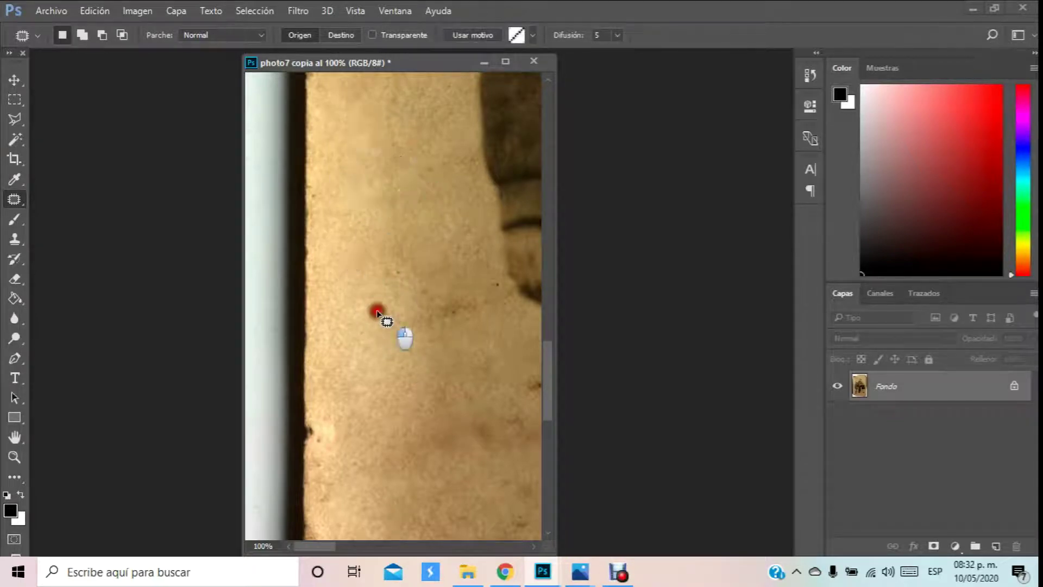
Step: Patch the leftover speck and the brown stain in the background just below and left of the left girl's hand
mouse_move(402, 253)
mouse_down()
mouse_move(370, 265)
mouse_move(401, 282)
mouse_move(381, 243)
mouse_up()
drag(386, 257, 375, 207)
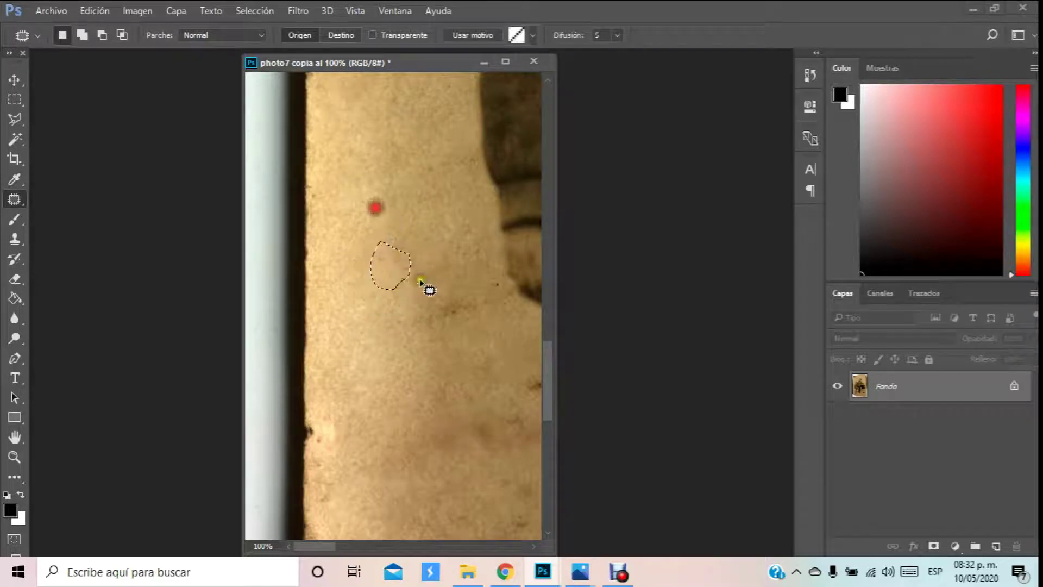
click(443, 264)
mouse_move(408, 272)
mouse_down()
mouse_move(426, 334)
mouse_move(434, 303)
mouse_move(371, 149)
mouse_move(385, 174)
mouse_move(369, 224)
mouse_move(421, 215)
mouse_move(393, 224)
mouse_move(373, 363)
mouse_up()
mouse_move(452, 255)
mouse_down()
mouse_move(428, 327)
mouse_move(475, 316)
mouse_move(435, 295)
mouse_move(383, 338)
mouse_up()
click(455, 368)
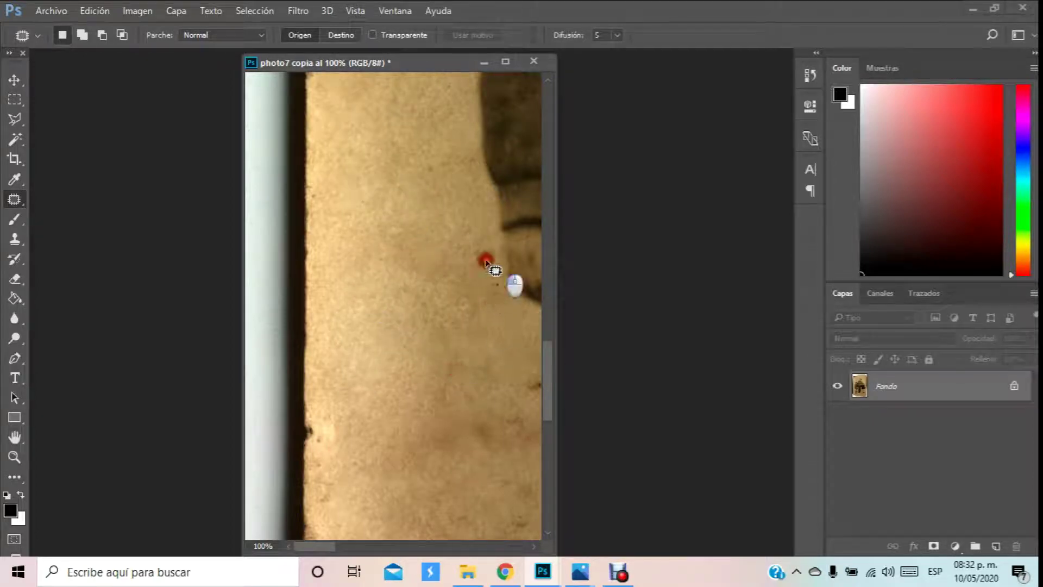
Step: Patch the tiny speck beside the left girl's hand and the dark smudge in the background below it
mouse_move(487, 262)
mouse_down()
mouse_move(505, 307)
mouse_move(503, 288)
mouse_up()
mouse_move(499, 284)
mouse_down()
mouse_move(368, 178)
mouse_move(380, 258)
mouse_move(394, 247)
mouse_up()
scroll(413, 244, down, 3)
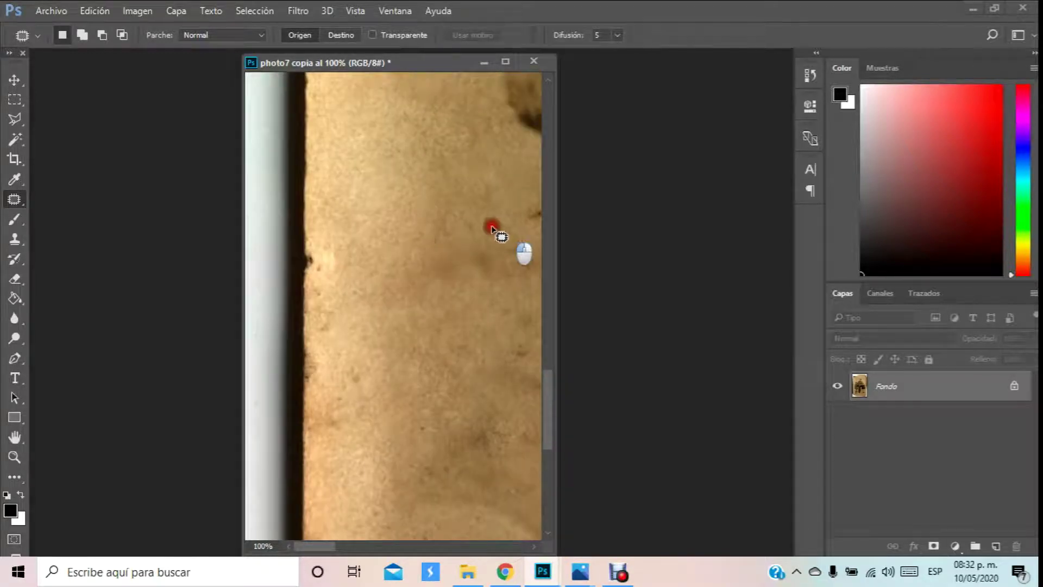
mouse_move(492, 229)
mouse_down()
mouse_move(420, 289)
mouse_move(510, 290)
mouse_move(530, 272)
mouse_move(497, 227)
mouse_up()
mouse_move(501, 251)
mouse_down()
mouse_move(400, 156)
mouse_move(389, 211)
mouse_up()
Step: Patch the reddish blotch inward from the notch in the left border with lighter background from below
scroll(391, 160, down, 1)
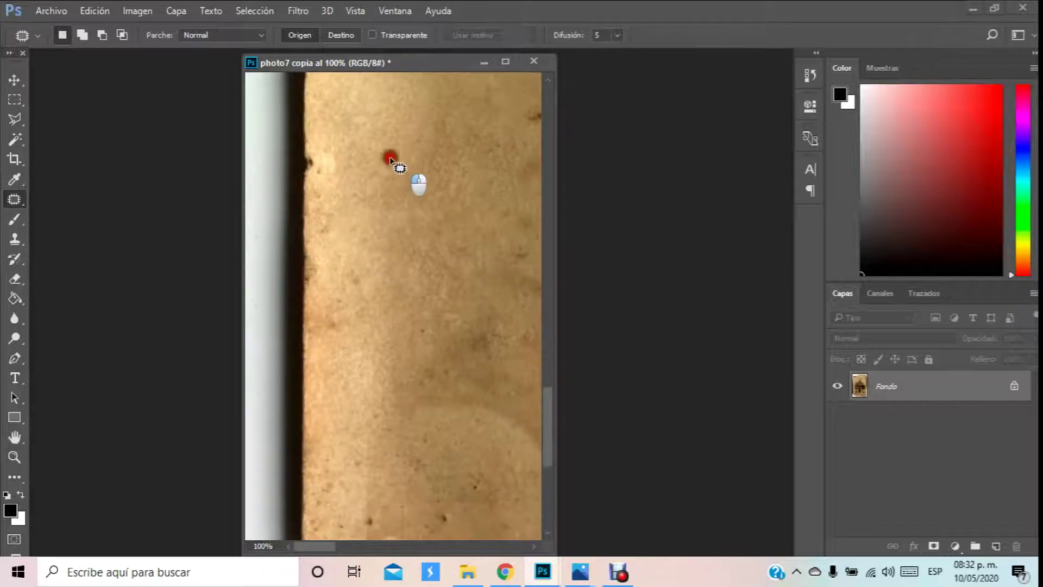
mouse_move(390, 158)
mouse_down()
mouse_move(431, 196)
mouse_move(402, 226)
mouse_move(390, 159)
mouse_up()
drag(390, 186, 369, 398)
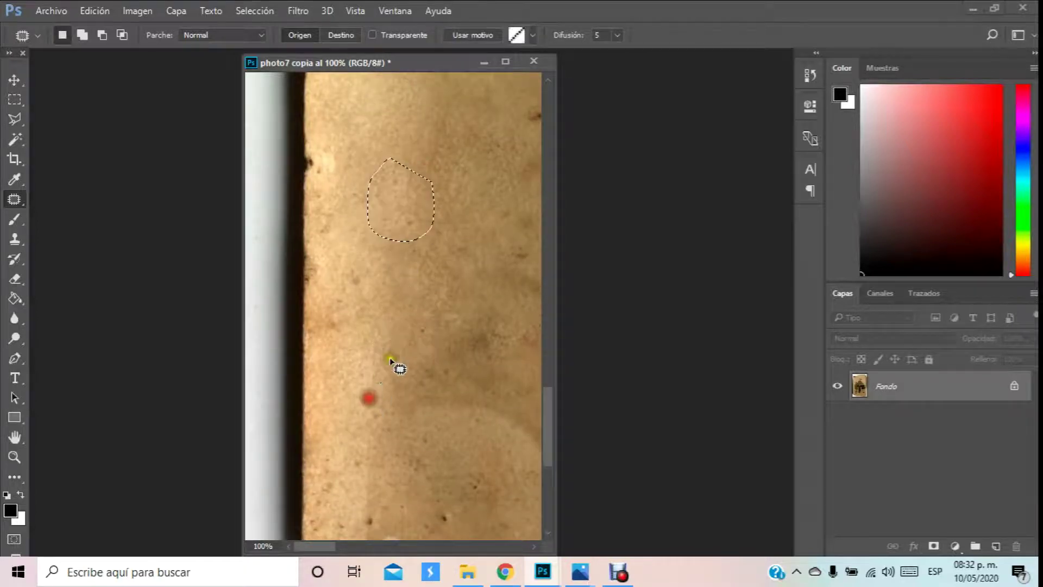
click(389, 351)
Step: Fit the whole photo in its window and move that window aside to free workspace
click(13, 458)
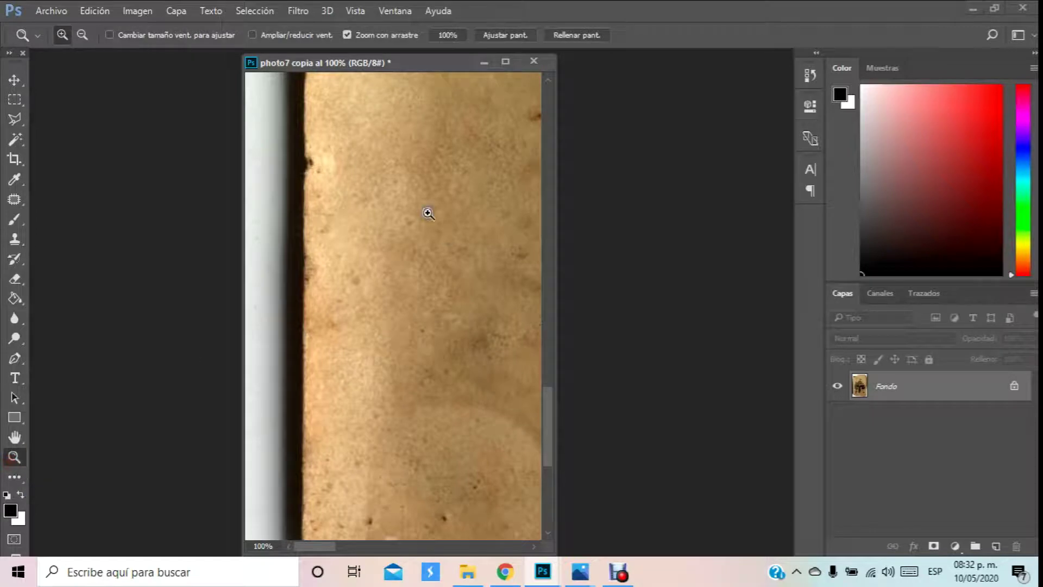
right_click(450, 217)
click(479, 217)
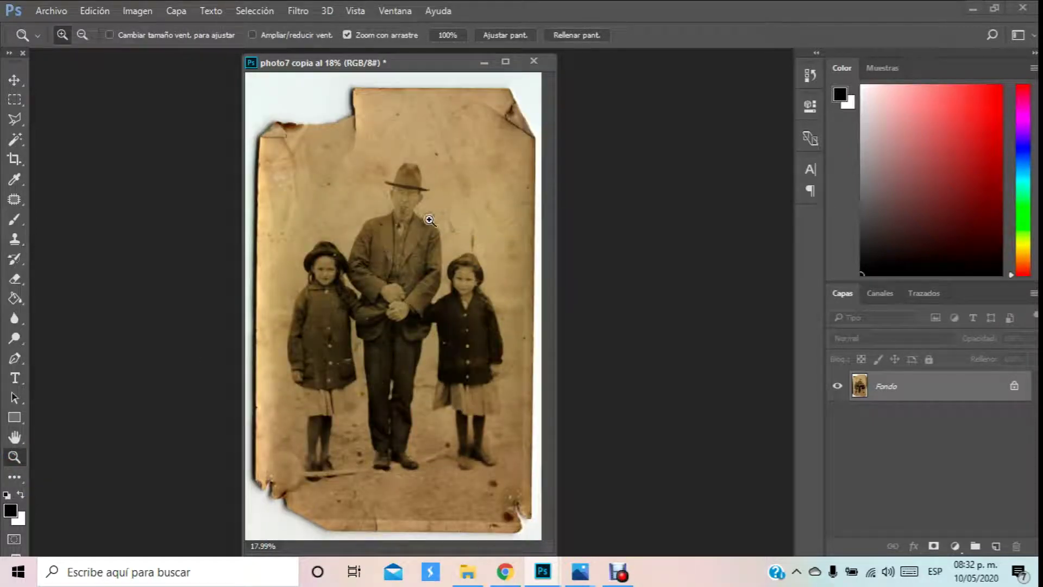
drag(418, 65, 267, 82)
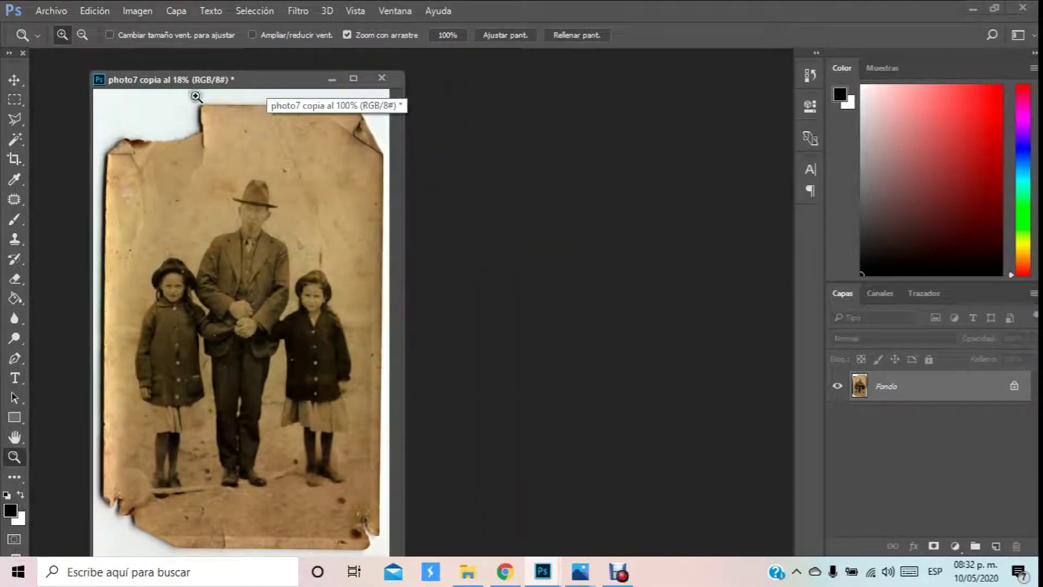
Step: Duplicate the image as photo7 copia 2 and float the copy in its own window beside the original
click(137, 10)
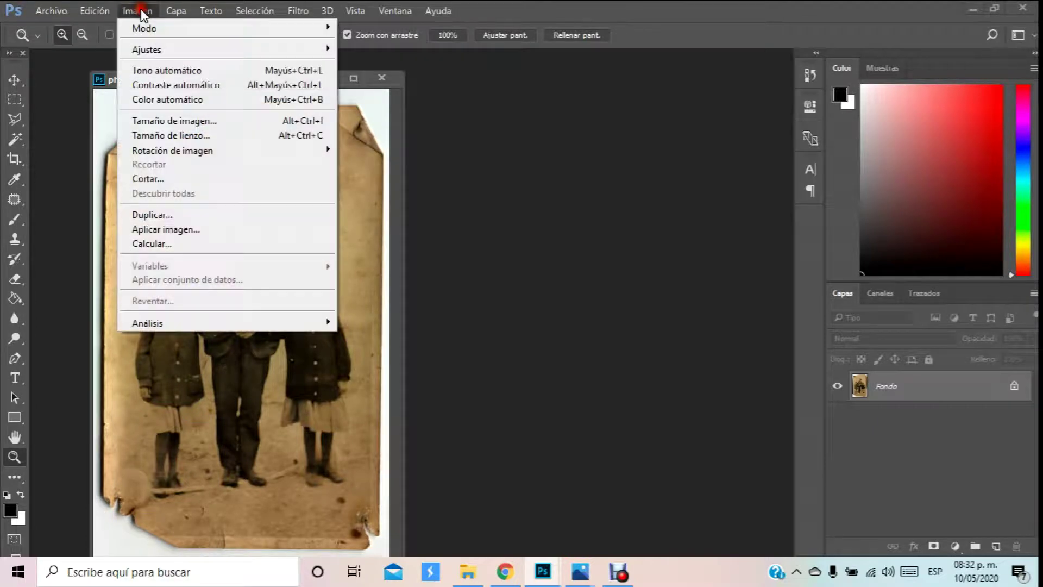
click(158, 215)
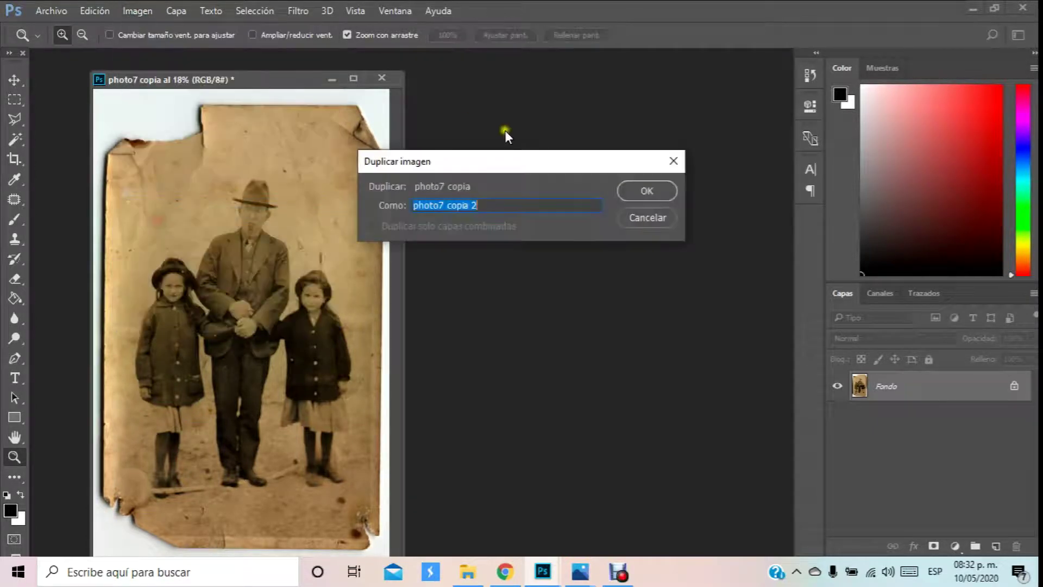
click(640, 190)
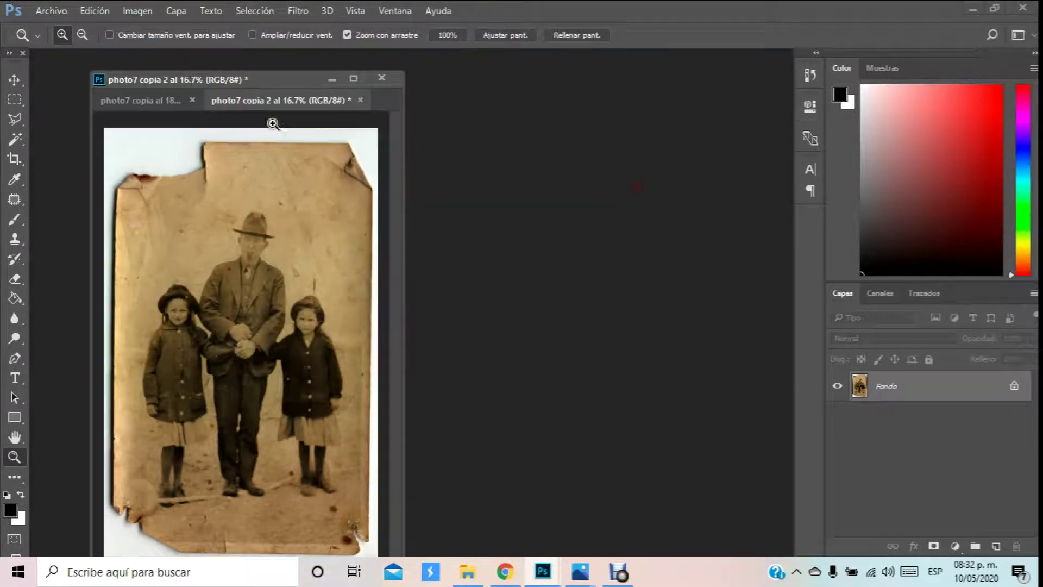
click(25, 80)
drag(256, 98, 535, 80)
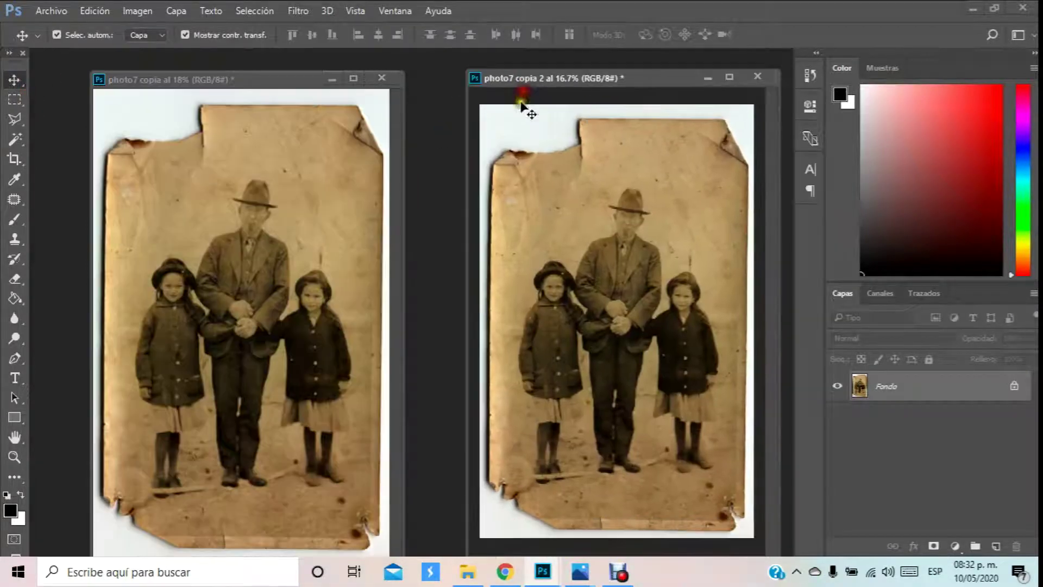
Step: Duplicate the image again as photo7 copia 3, float it in front of the other windows and widen its window
click(138, 12)
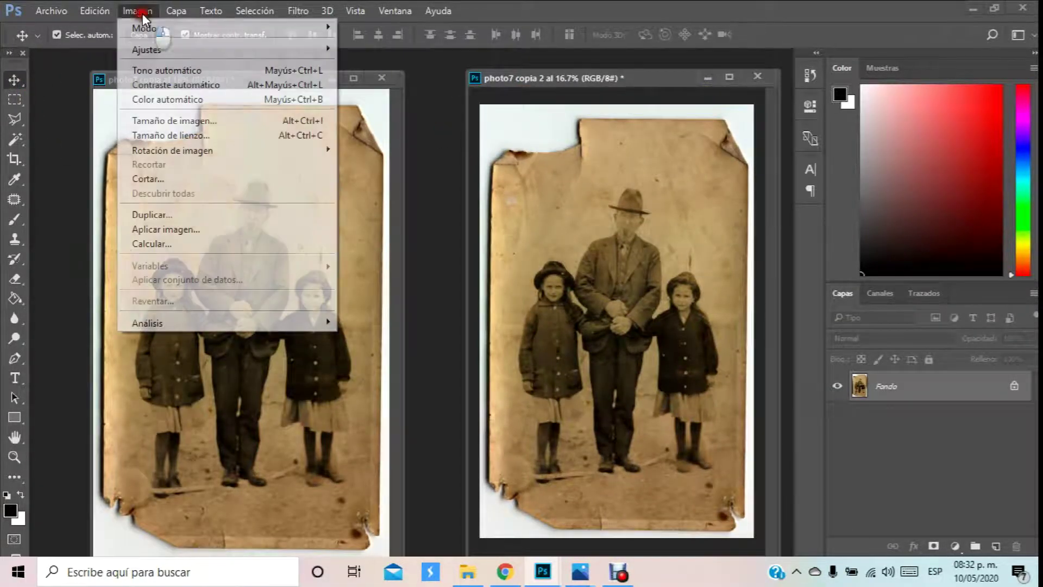
click(209, 215)
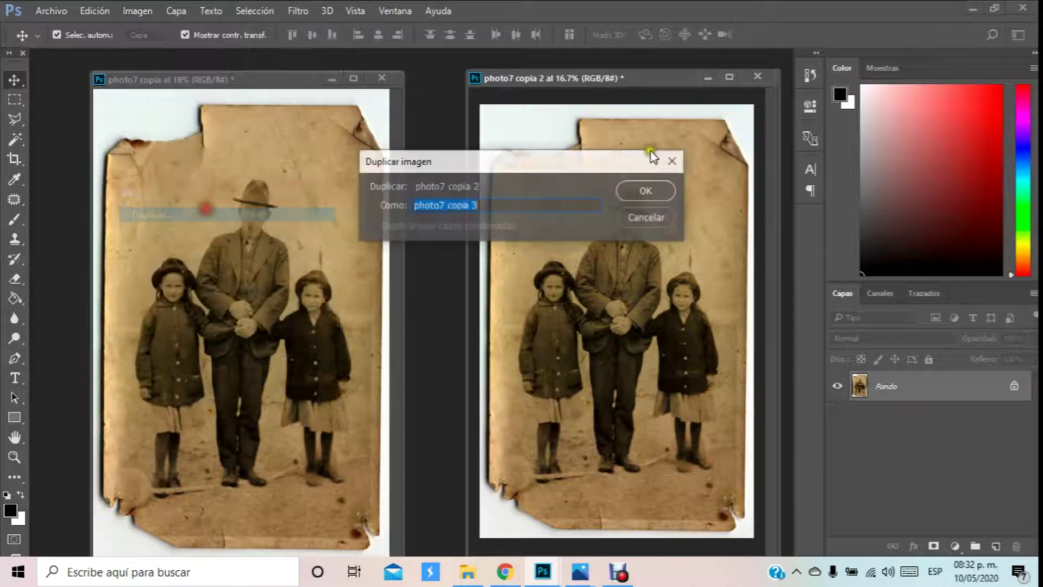
click(651, 191)
drag(640, 107, 401, 154)
click(15, 455)
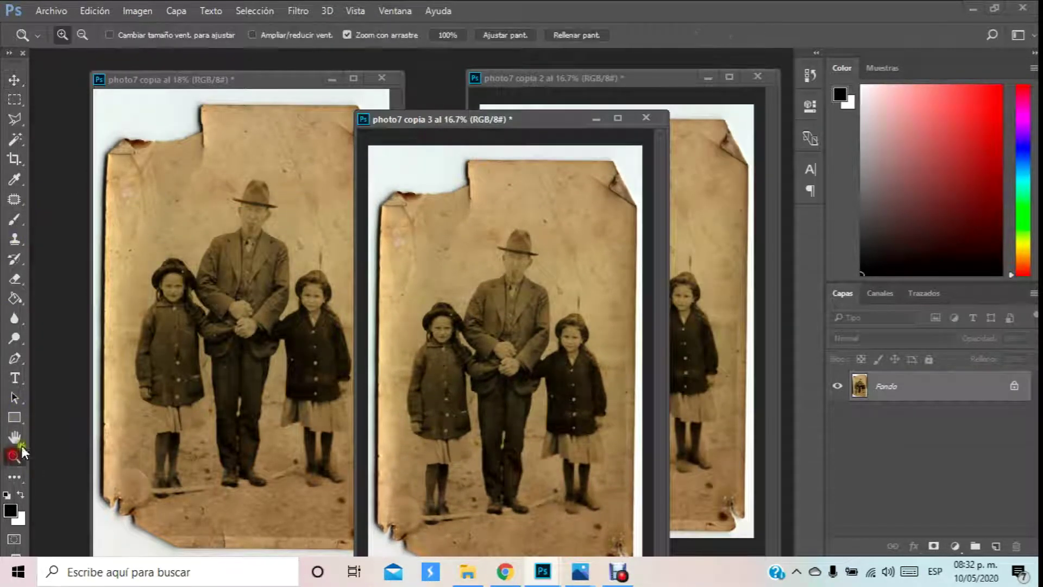
click(498, 171)
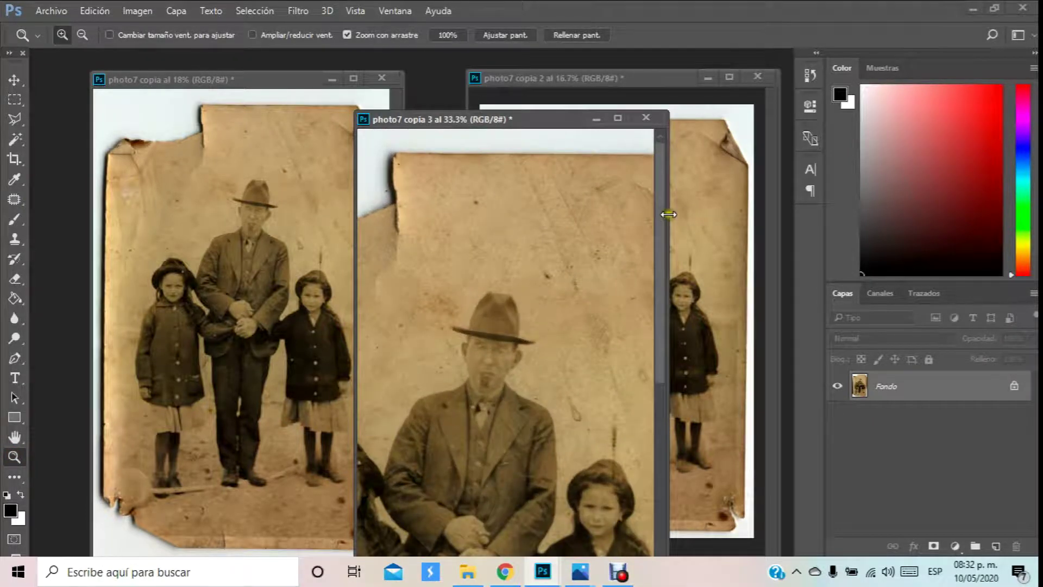
drag(668, 214, 790, 214)
Step: In photo7 copia 3, patch the dark spots above the man's hat and the speck near the photo's upper edge
click(681, 173)
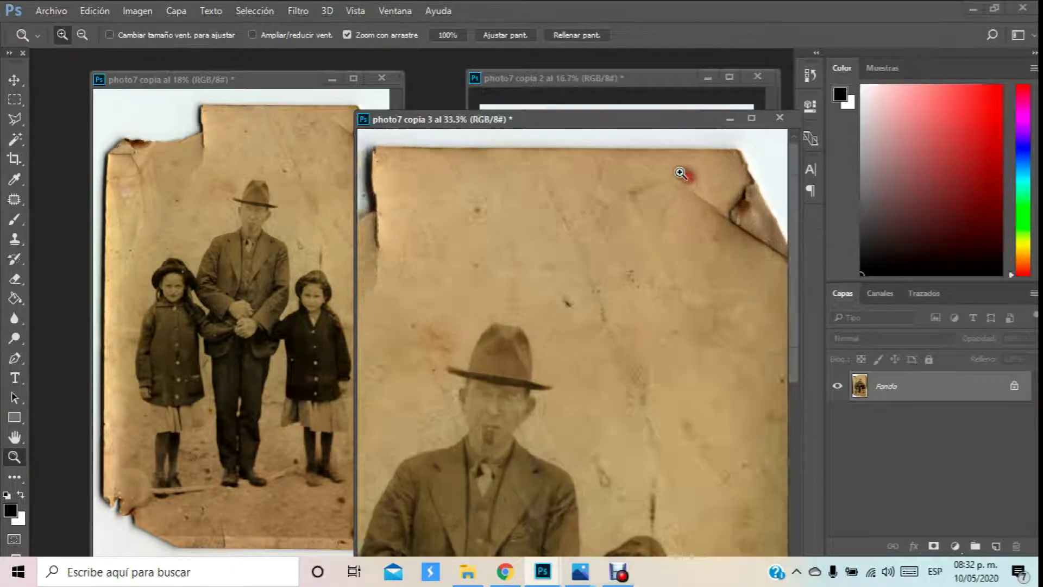
click(15, 200)
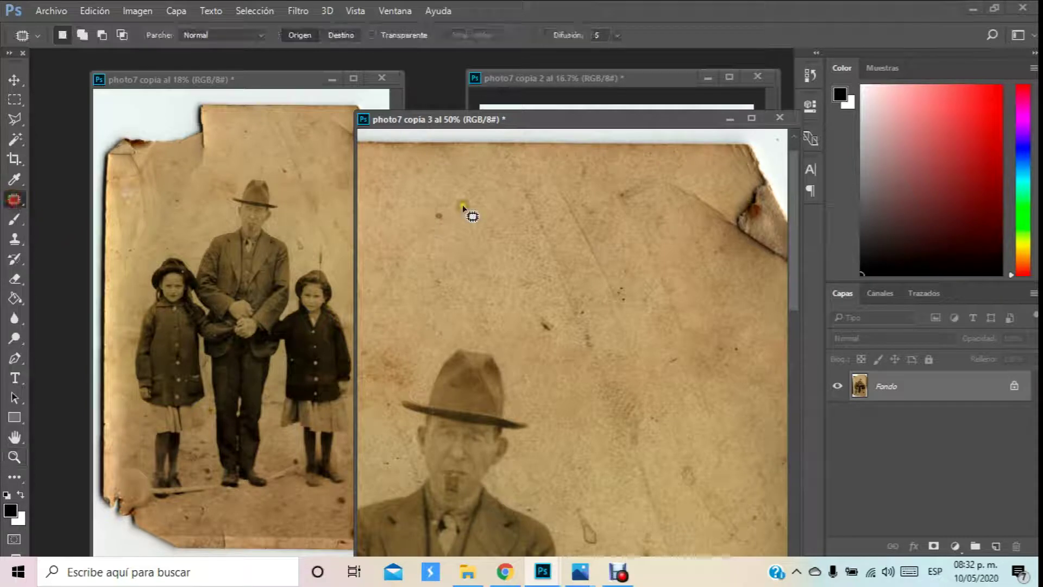
mouse_move(457, 190)
mouse_down()
mouse_move(427, 216)
mouse_move(455, 191)
mouse_up()
mouse_move(519, 291)
mouse_down()
mouse_move(543, 361)
mouse_move(526, 342)
mouse_up()
mouse_move(546, 294)
mouse_down()
mouse_move(561, 361)
mouse_move(582, 349)
mouse_move(569, 401)
mouse_up()
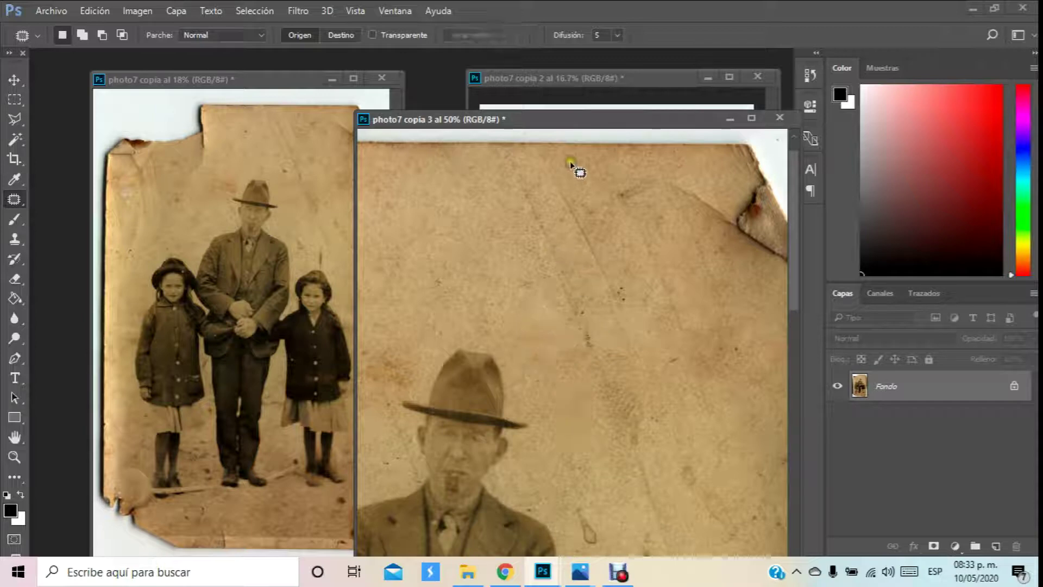
mouse_move(575, 176)
mouse_down()
mouse_move(586, 159)
mouse_move(576, 157)
mouse_up()
drag(580, 171, 572, 378)
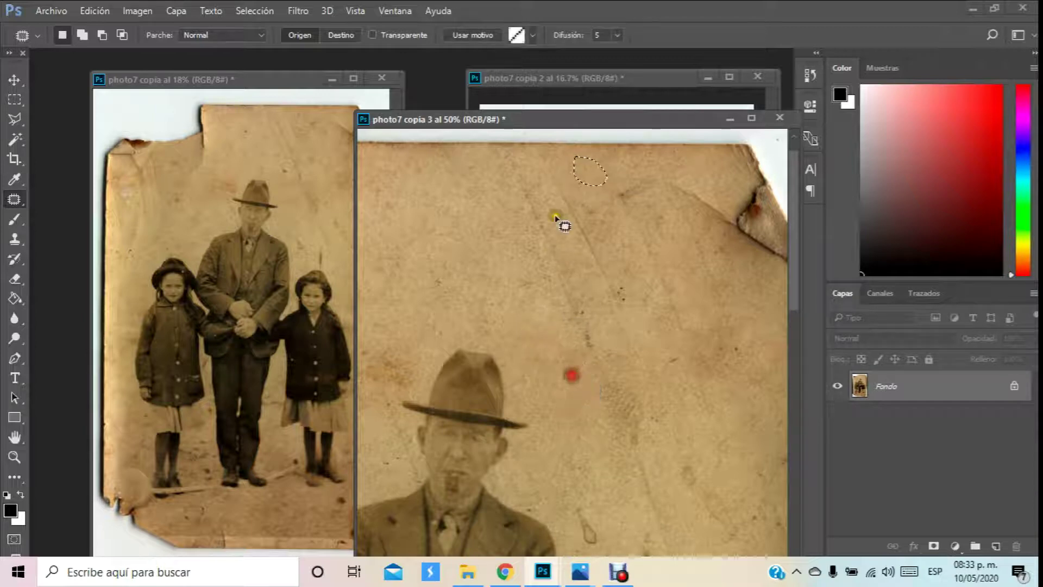
Step: Patch the two diagonal crease lines and their specks running down the background above and right of the man's hat
mouse_move(524, 171)
mouse_down()
mouse_move(508, 188)
mouse_move(581, 369)
mouse_move(611, 367)
mouse_move(596, 350)
mouse_move(531, 358)
mouse_move(543, 296)
mouse_up()
click(536, 311)
mouse_move(563, 173)
mouse_down()
mouse_move(548, 204)
mouse_move(574, 259)
mouse_move(615, 333)
mouse_move(644, 350)
mouse_move(638, 310)
mouse_move(553, 321)
mouse_up()
click(620, 313)
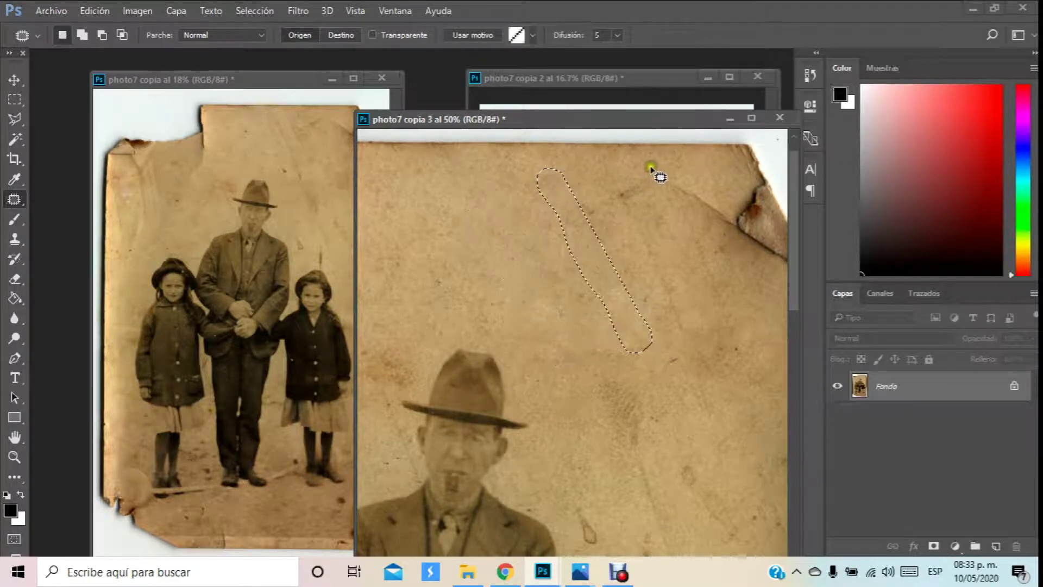
Step: Patch the dark crease mark near the folded corner and the long strip of background running down below it
mouse_move(651, 166)
mouse_down()
mouse_move(579, 213)
mouse_move(676, 210)
mouse_move(478, 224)
mouse_up()
click(566, 268)
click(653, 200)
click(499, 228)
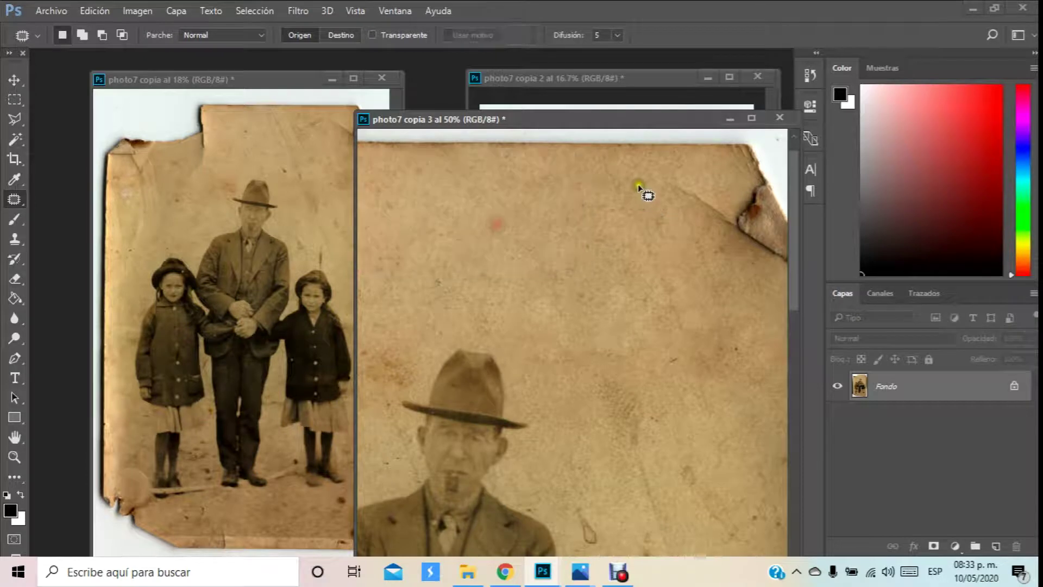
mouse_move(637, 187)
mouse_down()
mouse_move(653, 297)
mouse_move(694, 402)
mouse_move(715, 410)
mouse_move(673, 205)
mouse_move(639, 189)
mouse_up()
mouse_move(638, 247)
mouse_down()
mouse_move(559, 248)
mouse_move(581, 243)
mouse_up()
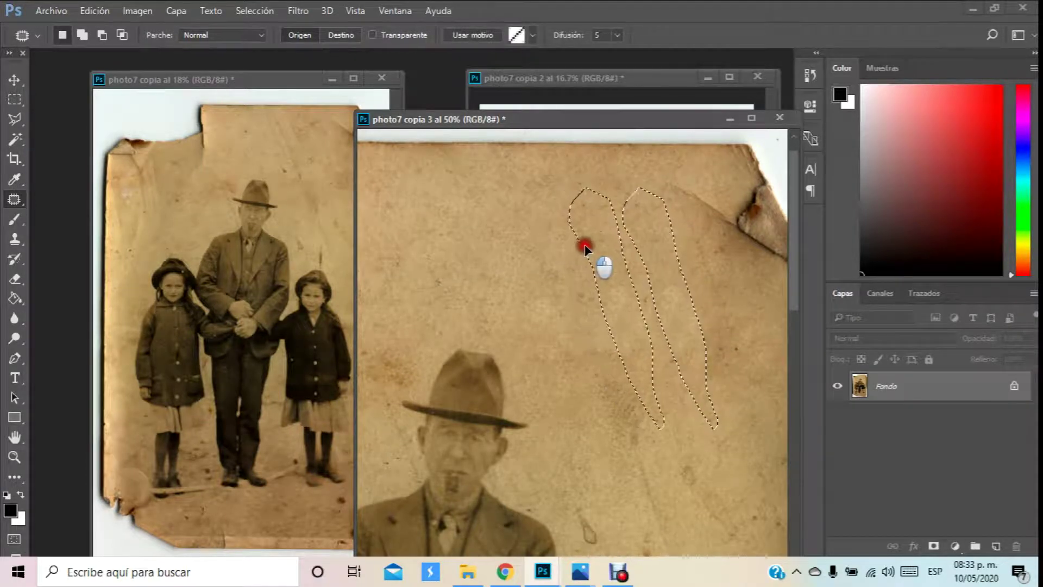
click(619, 313)
Step: Patch the brown stain right of the man's hat and the smaller stain below the folded corner
mouse_move(652, 357)
mouse_down()
mouse_move(717, 370)
mouse_move(712, 324)
mouse_move(674, 304)
mouse_up()
drag(718, 341, 530, 213)
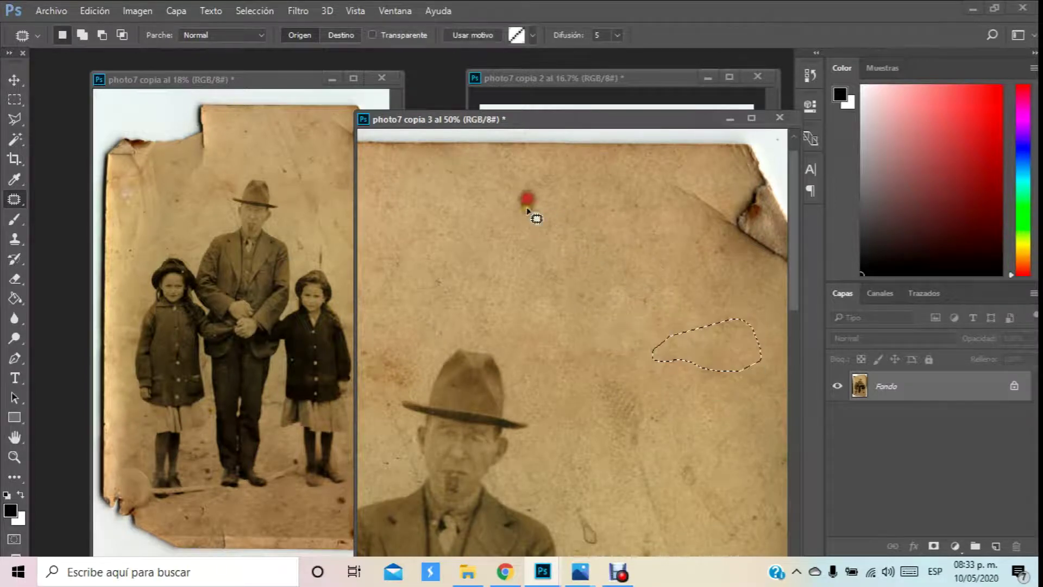
click(652, 321)
mouse_move(702, 227)
mouse_down()
mouse_move(720, 341)
mouse_move(751, 322)
mouse_move(724, 242)
mouse_move(681, 288)
mouse_move(571, 295)
mouse_up()
click(645, 272)
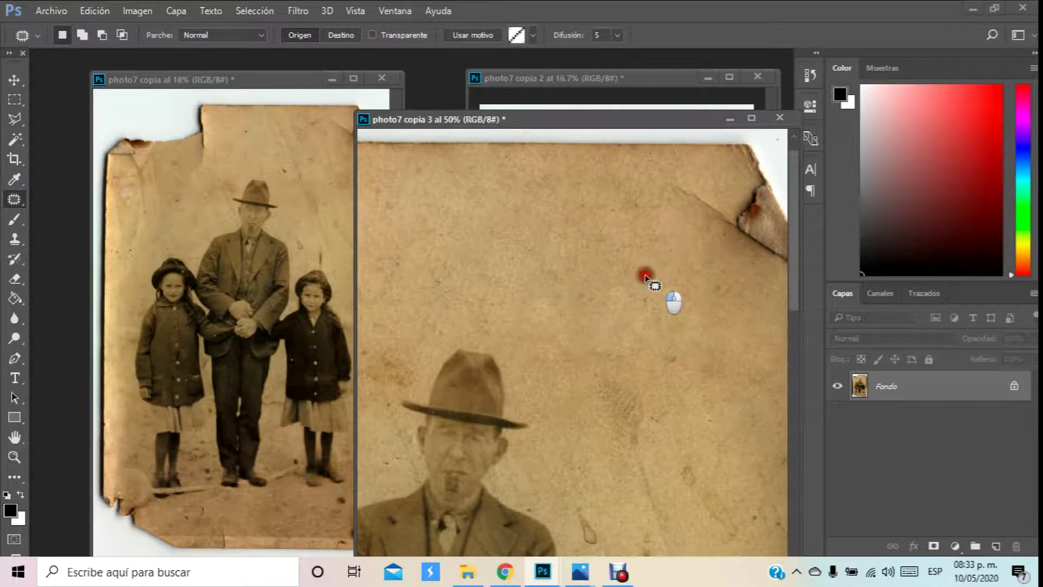
Step: Patch the mottled background strip above and left of the man's hat and the blotchy area above and right of it
mouse_move(395, 181)
mouse_down()
mouse_move(370, 230)
mouse_move(369, 271)
mouse_move(411, 289)
mouse_up()
drag(415, 238, 416, 244)
drag(416, 244, 624, 284)
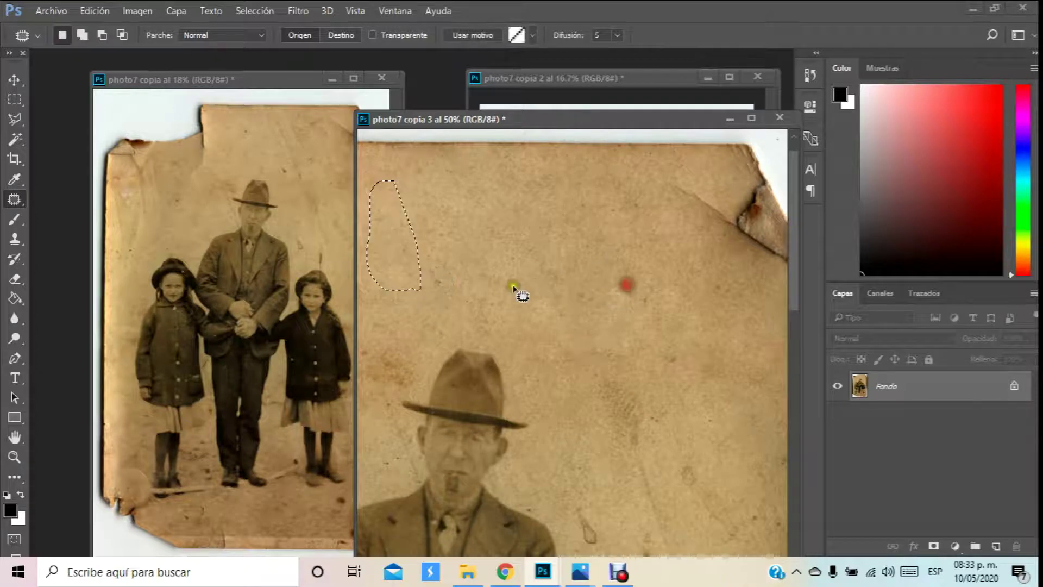
mouse_move(458, 258)
mouse_down()
mouse_move(418, 252)
mouse_move(460, 323)
mouse_move(489, 340)
mouse_move(496, 308)
mouse_move(643, 307)
mouse_move(702, 316)
mouse_move(752, 353)
mouse_up()
mouse_move(661, 266)
mouse_down()
mouse_move(682, 328)
mouse_move(600, 275)
mouse_up()
mouse_move(644, 298)
mouse_down()
mouse_move(661, 309)
mouse_move(589, 405)
mouse_move(565, 312)
mouse_move(523, 299)
mouse_up()
click(520, 218)
Step: Patch the remaining diagonal crease beside the folded corner using clean background from below it
scroll(597, 228, up, 2)
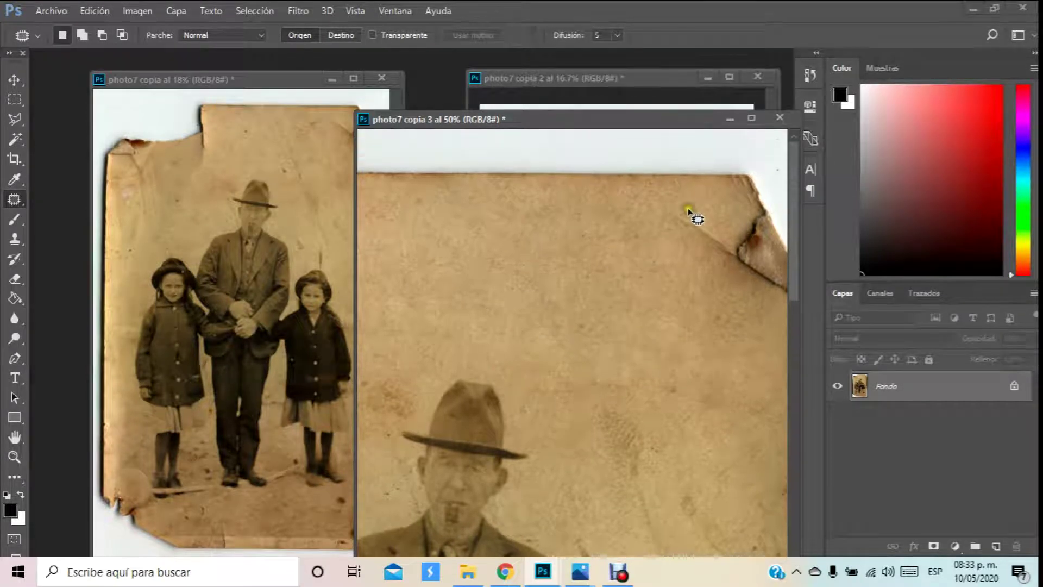
mouse_move(686, 205)
mouse_down()
mouse_move(689, 244)
mouse_move(711, 257)
mouse_move(733, 252)
mouse_move(725, 236)
mouse_move(707, 251)
mouse_move(706, 405)
mouse_move(706, 381)
mouse_up()
click(697, 346)
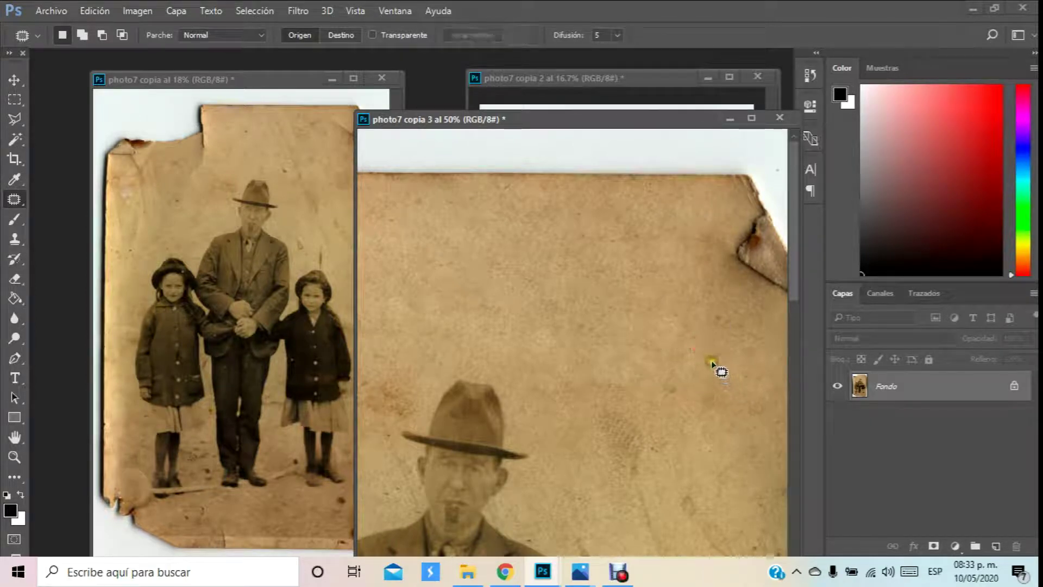
scroll(713, 363, down, 1)
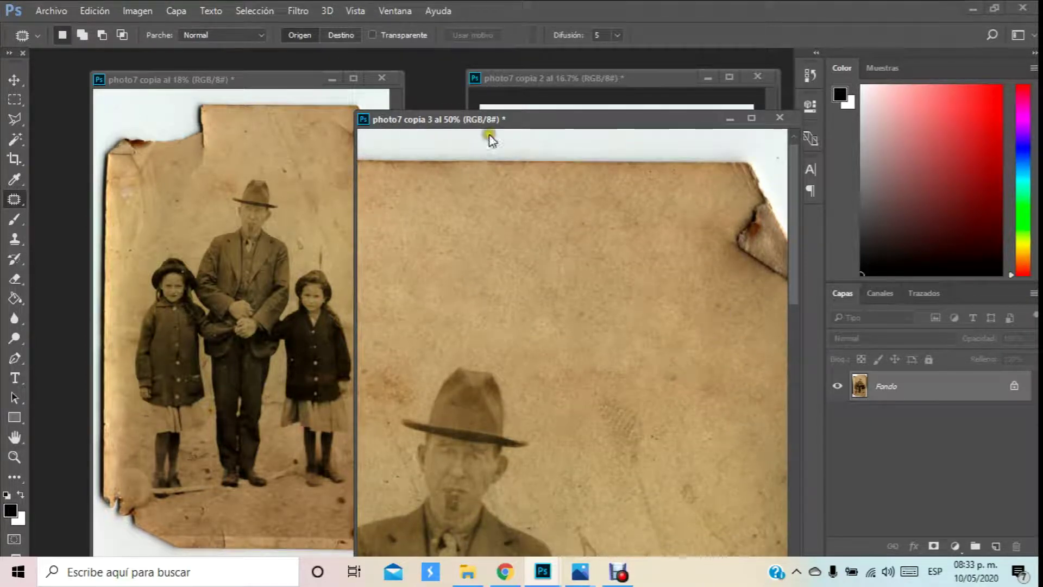
Step: Crop photo7 copia 3 to a wide rectangle of cleaned background along the photo's upper edge, above the man's hat
drag(490, 121, 578, 76)
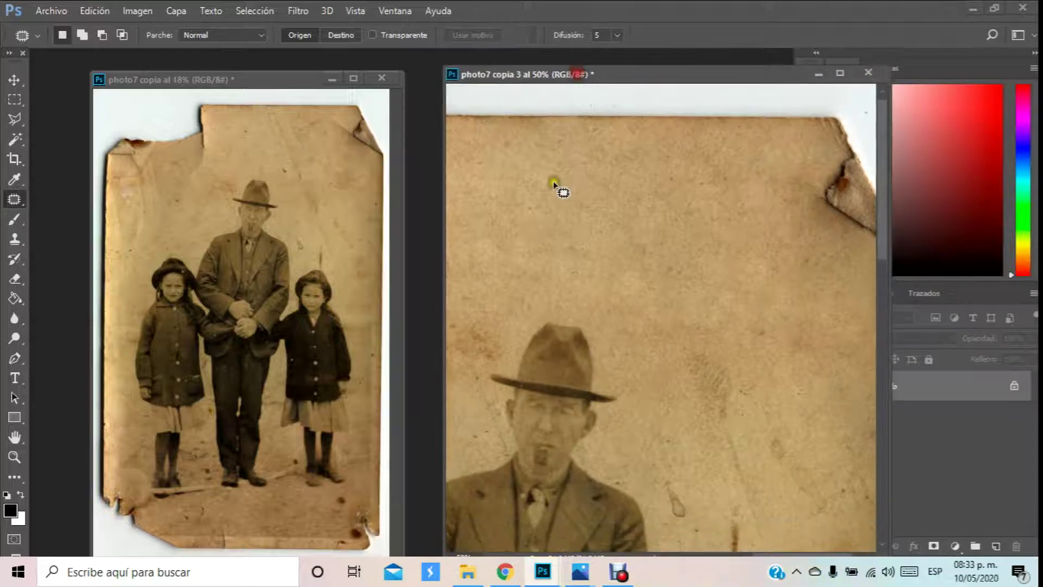
click(14, 456)
right_click(482, 214)
click(630, 221)
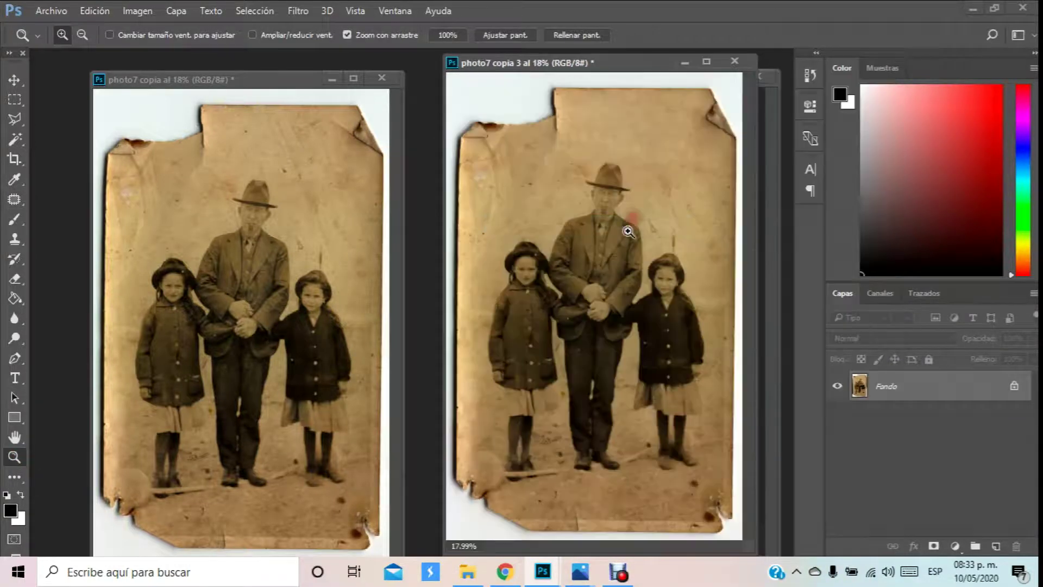
click(639, 108)
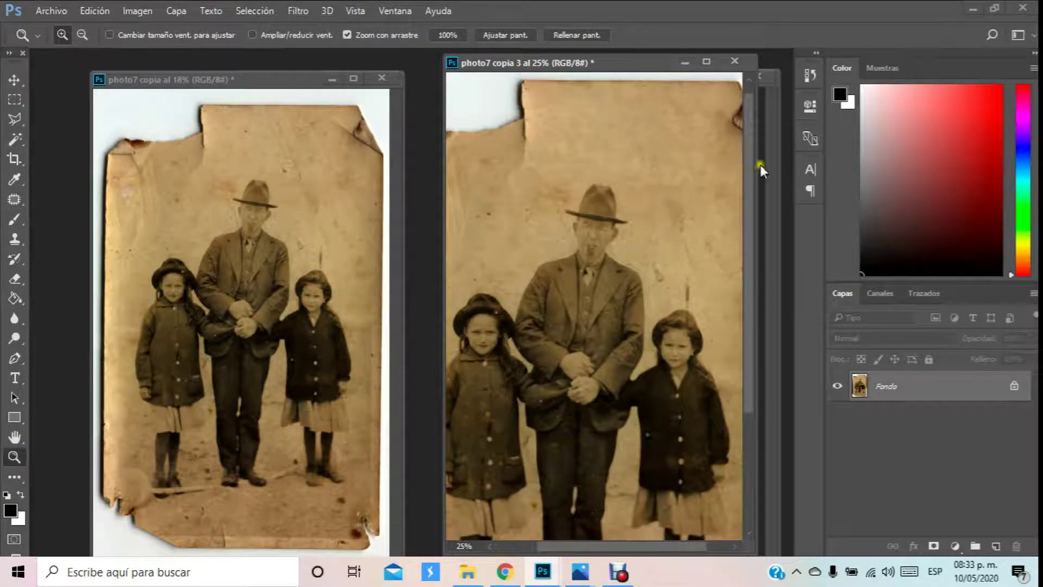
drag(755, 163, 926, 185)
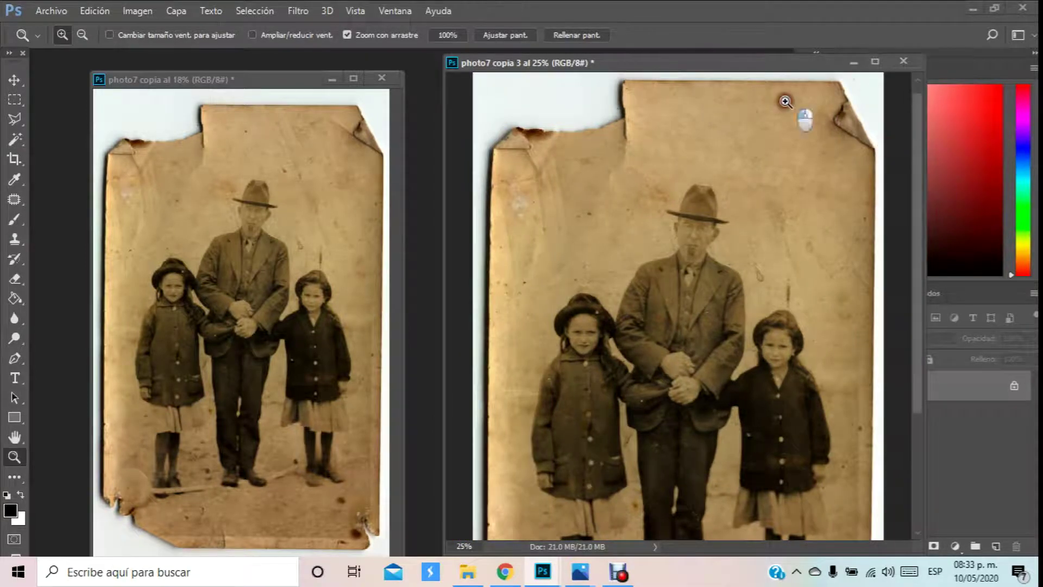
click(786, 101)
click(780, 107)
scroll(775, 133, up, 2)
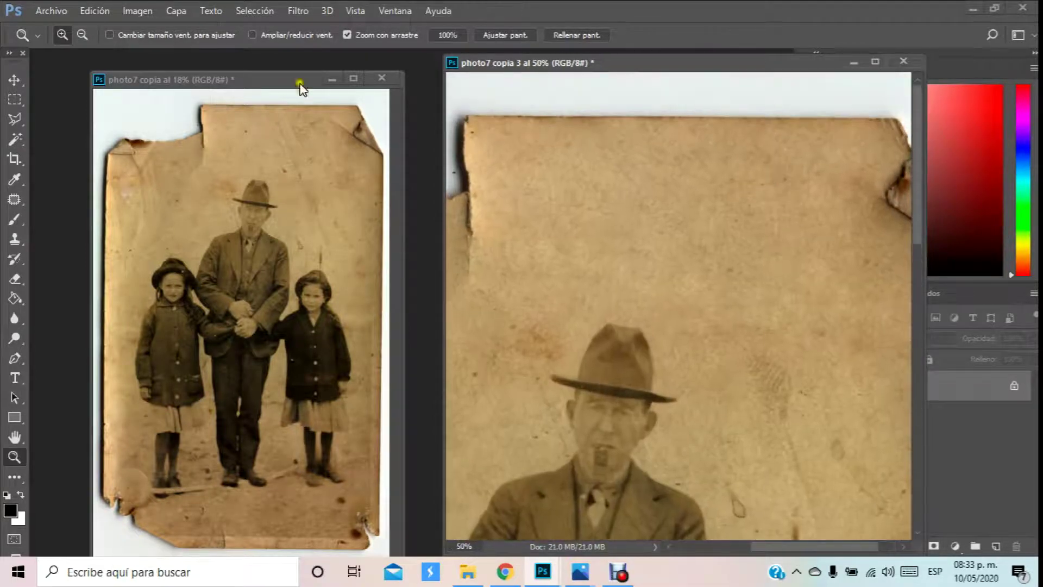
click(16, 158)
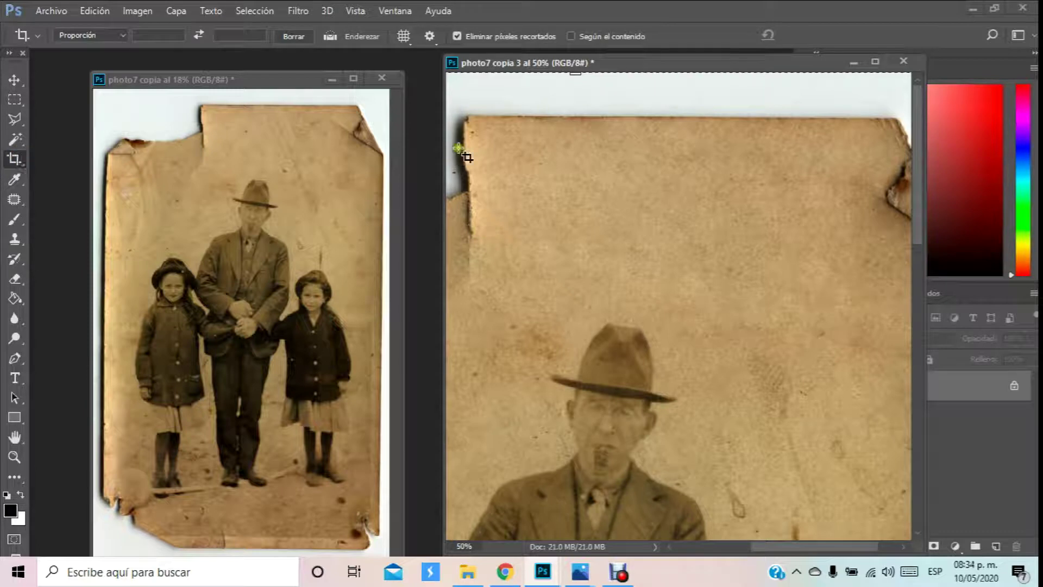
drag(489, 100, 866, 315)
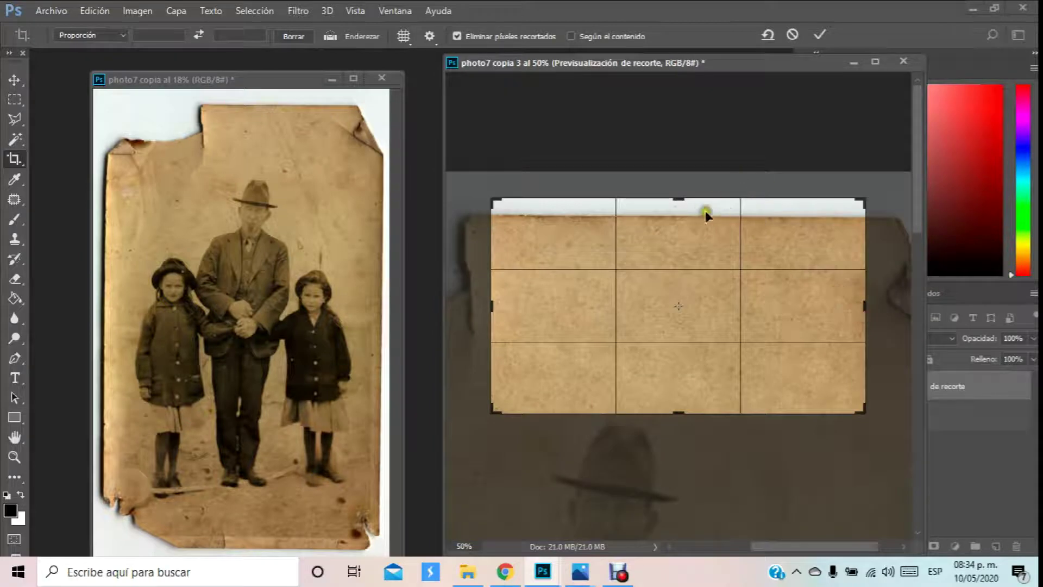
double_click(654, 292)
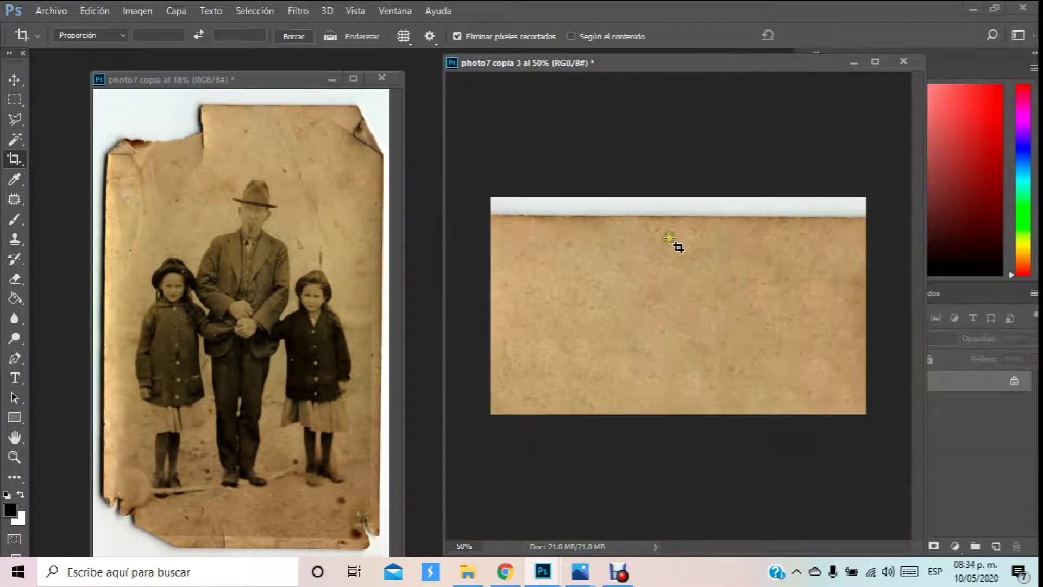
Step: Convert the locked background of the cropped photo7 copia 3 into a regular layer with the default settings
click(16, 137)
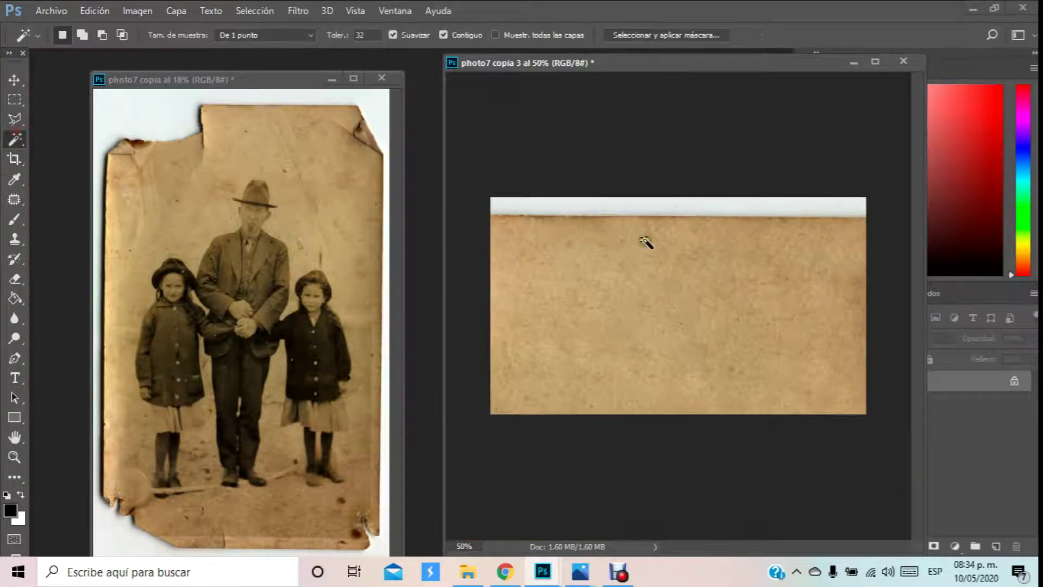
drag(732, 64, 596, 125)
drag(628, 75, 662, 71)
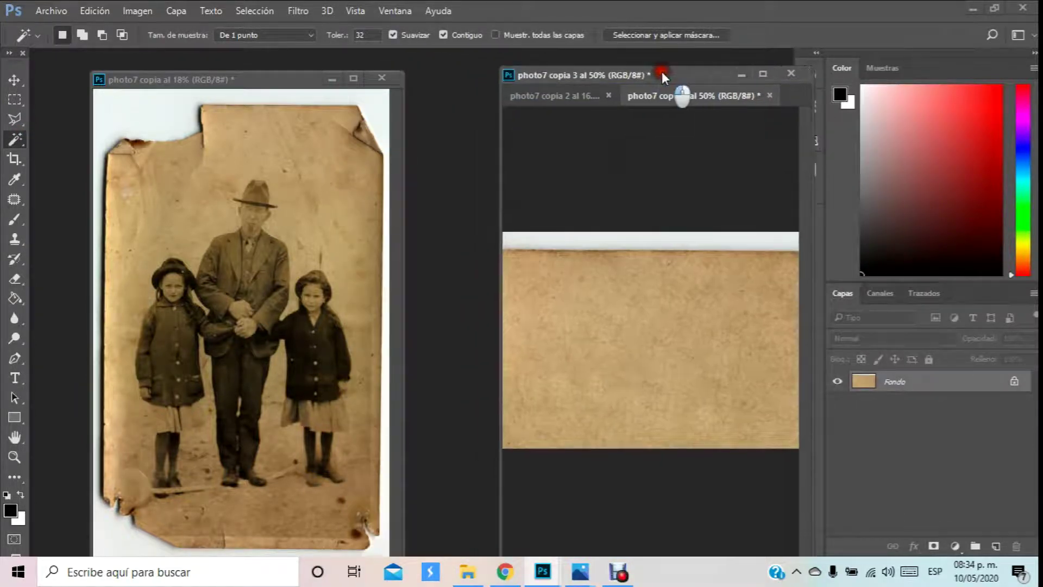
right_click(950, 391)
click(939, 178)
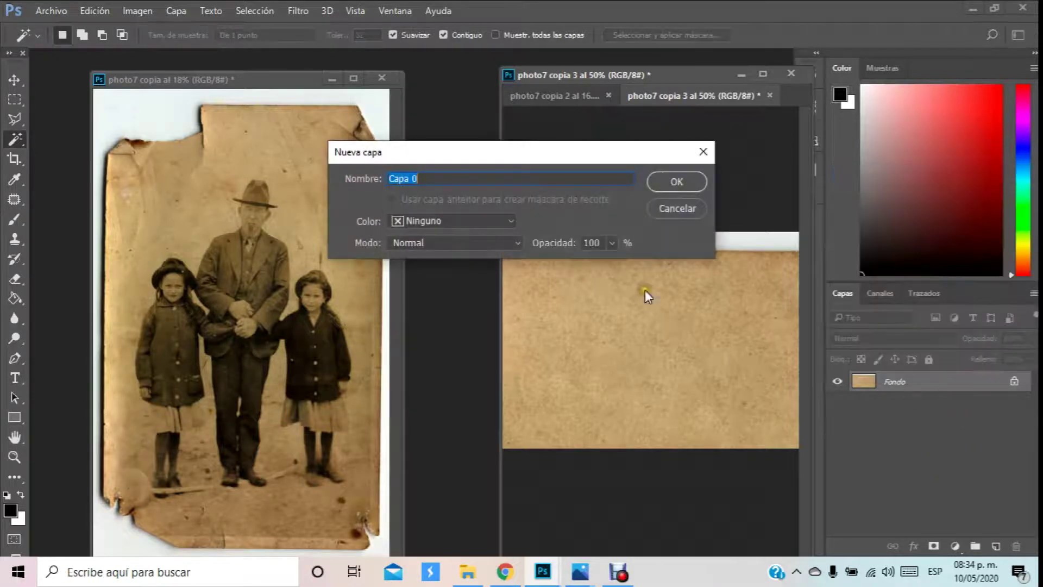
click(674, 177)
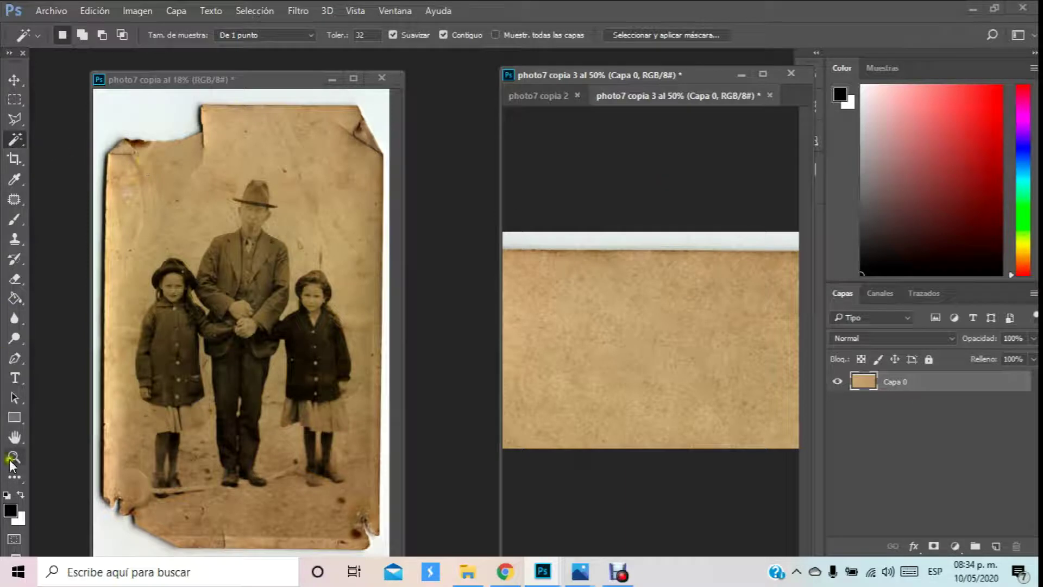
Step: Fit photo7 copia 3 to the screen and separate it from photo7 copia 2 into its own floating window
click(12, 459)
right_click(510, 176)
click(548, 190)
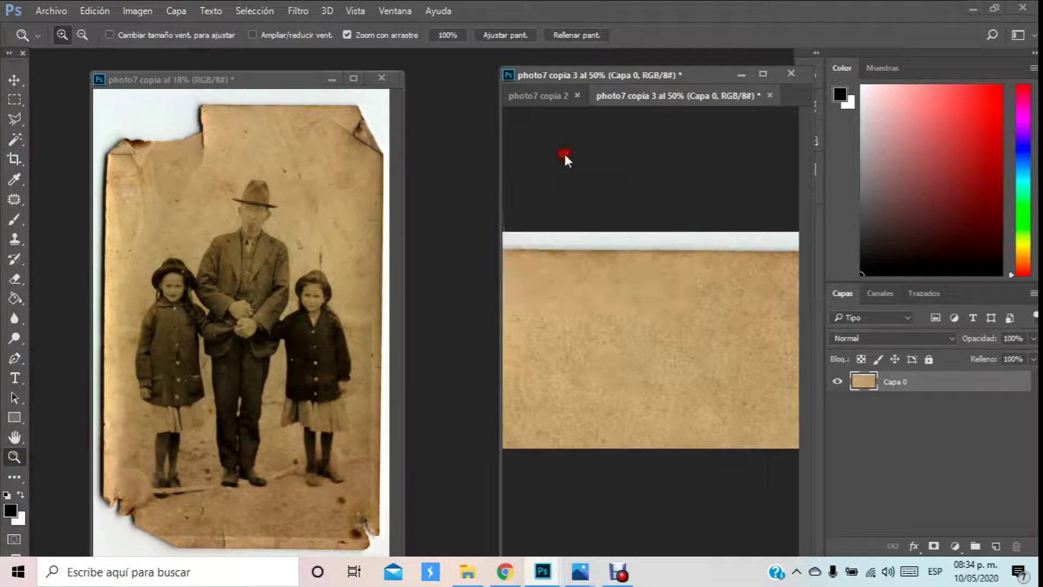
right_click(582, 151)
click(610, 165)
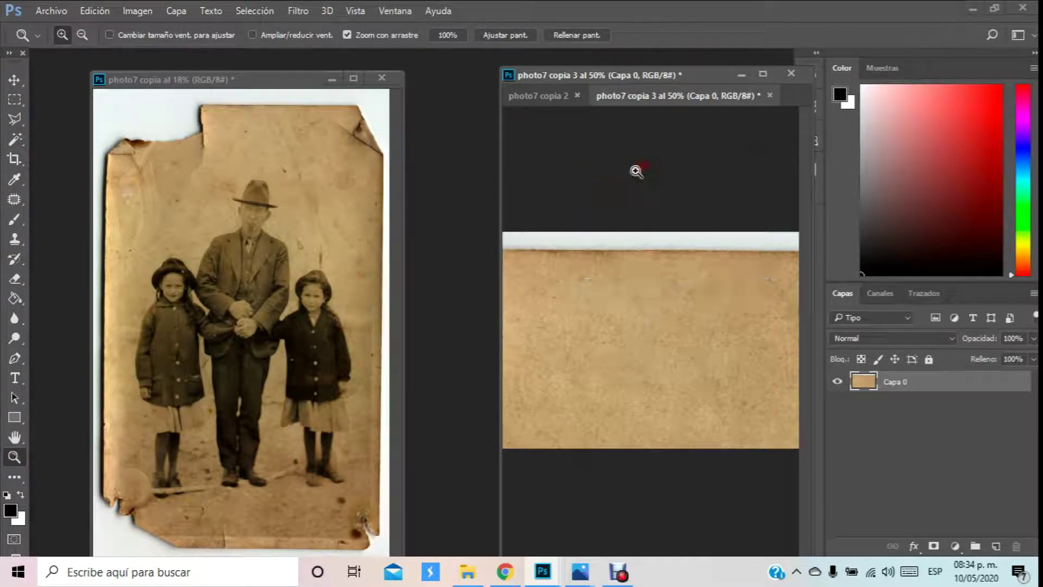
click(585, 222)
right_click(614, 304)
click(666, 308)
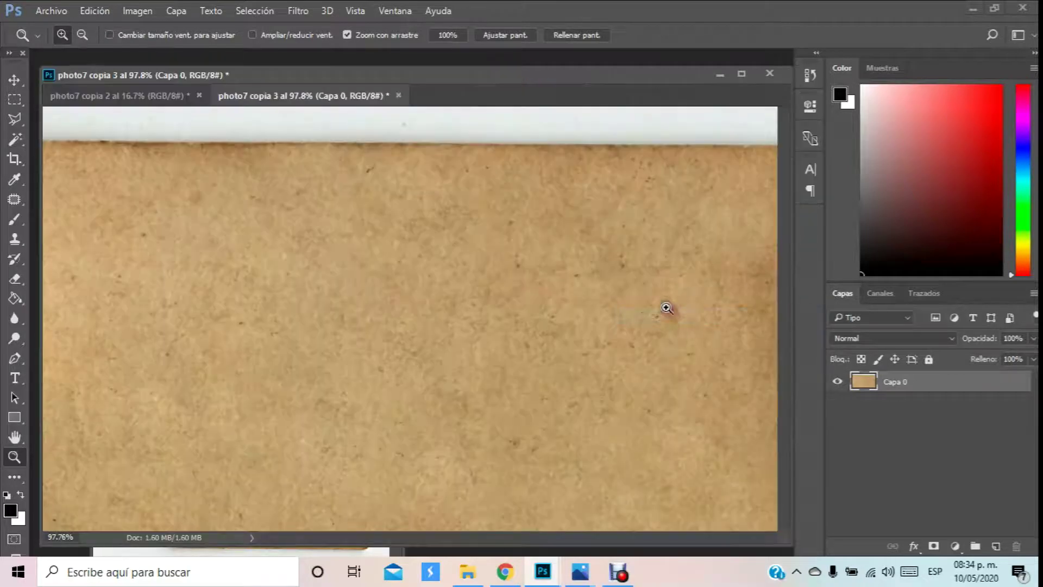
drag(337, 96, 458, 185)
Step: Select the white strip above the background texture with the Magic Wand, delete it and its leftover edge, and deselect
click(15, 142)
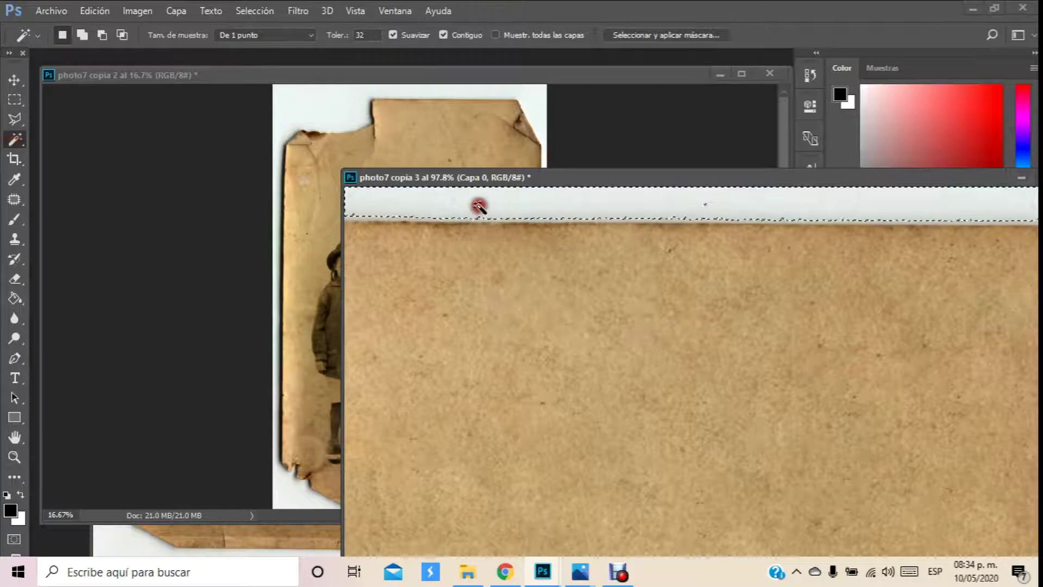
key(Delete)
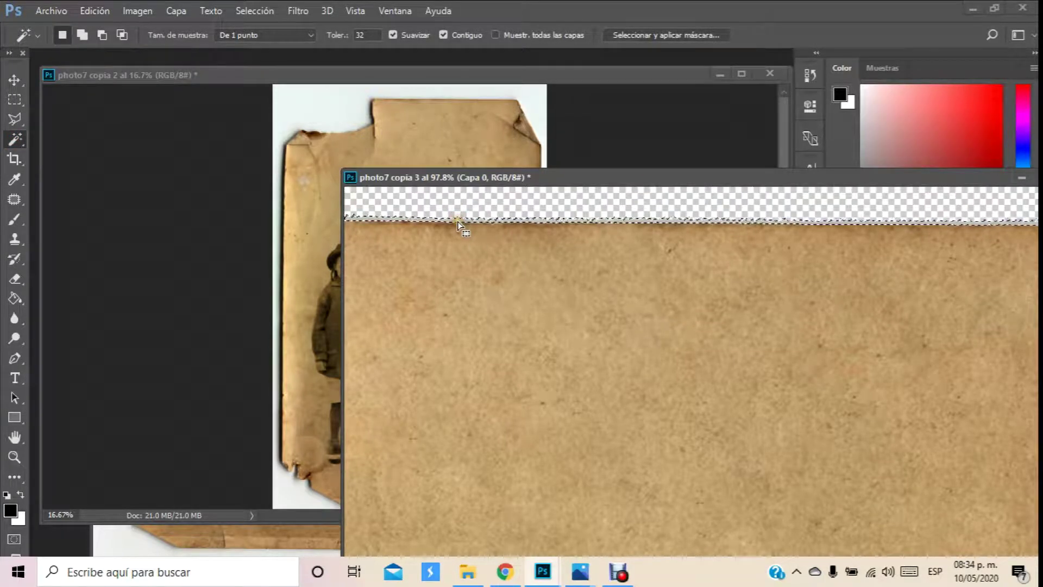
click(515, 241)
key(ctrl+d)
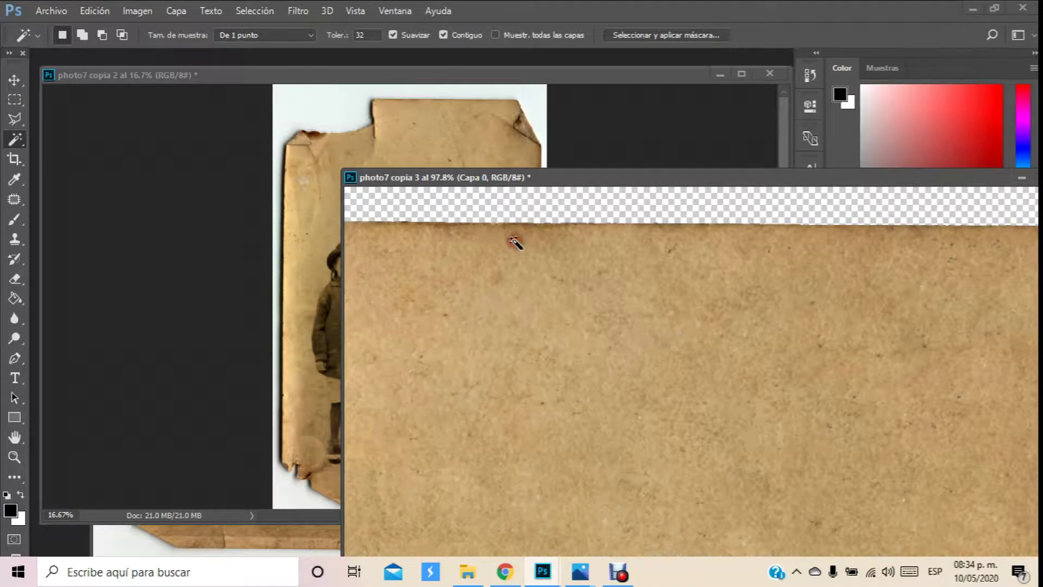
Step: Copy the cleaned background piece into photo7 copia 2 and place it over the photo's missing upper-left corner
click(13, 80)
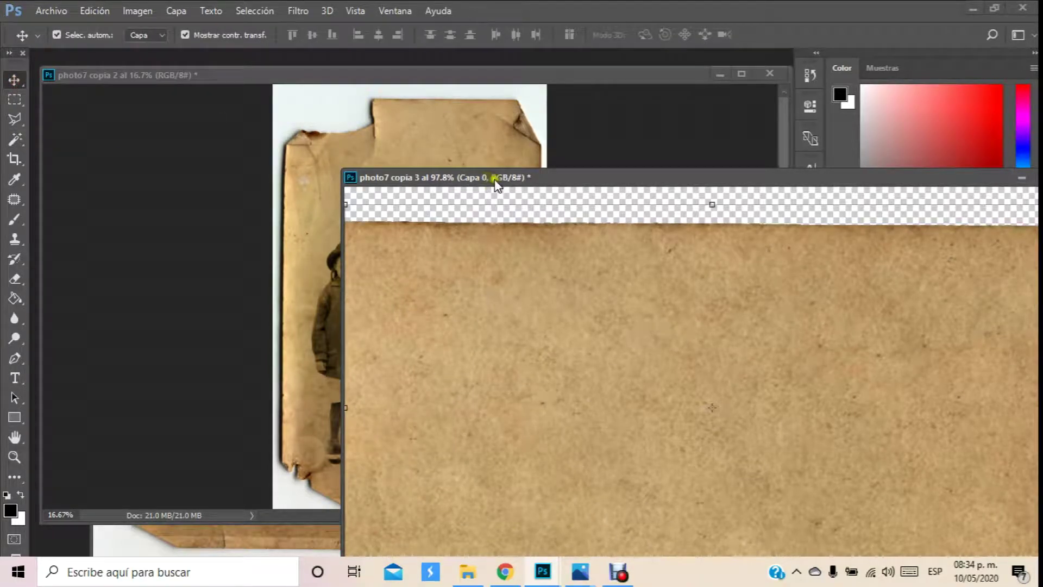
drag(497, 184, 811, 234)
drag(824, 291, 309, 124)
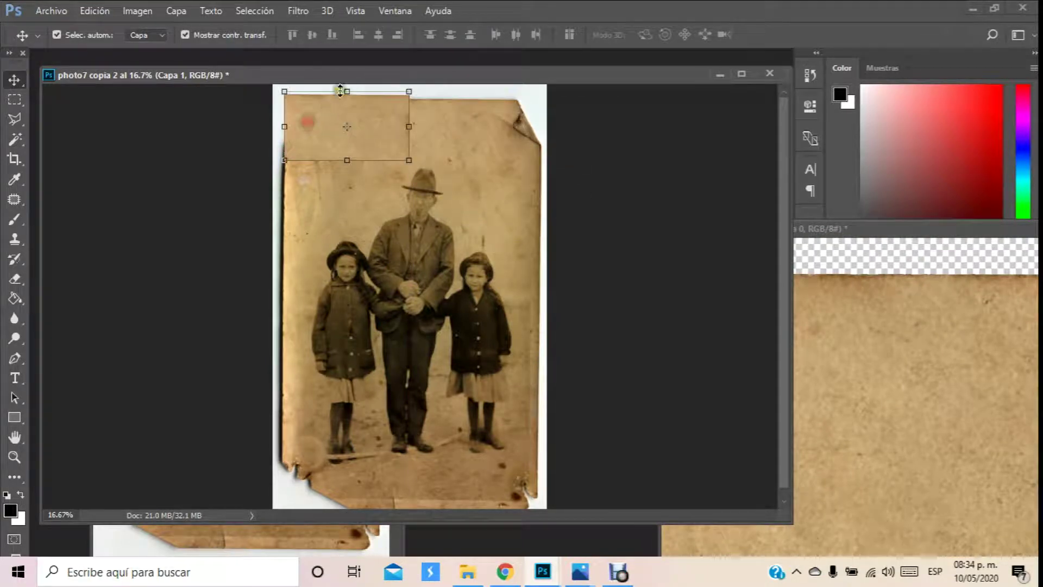
Step: Line up the pasted piece with the photo's upper edge and shift it slightly to the right
click(14, 457)
click(329, 90)
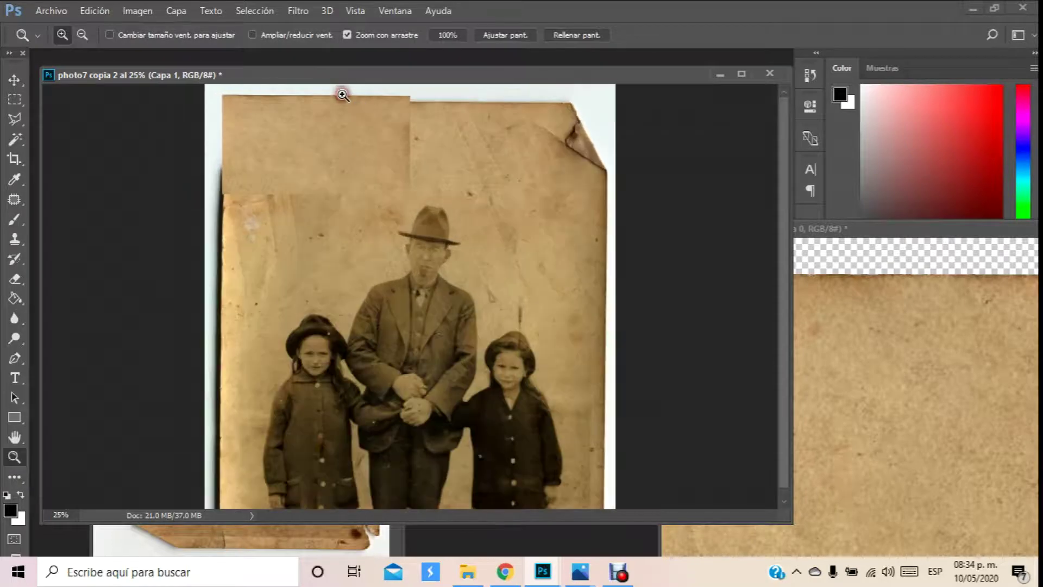
click(262, 137)
click(10, 81)
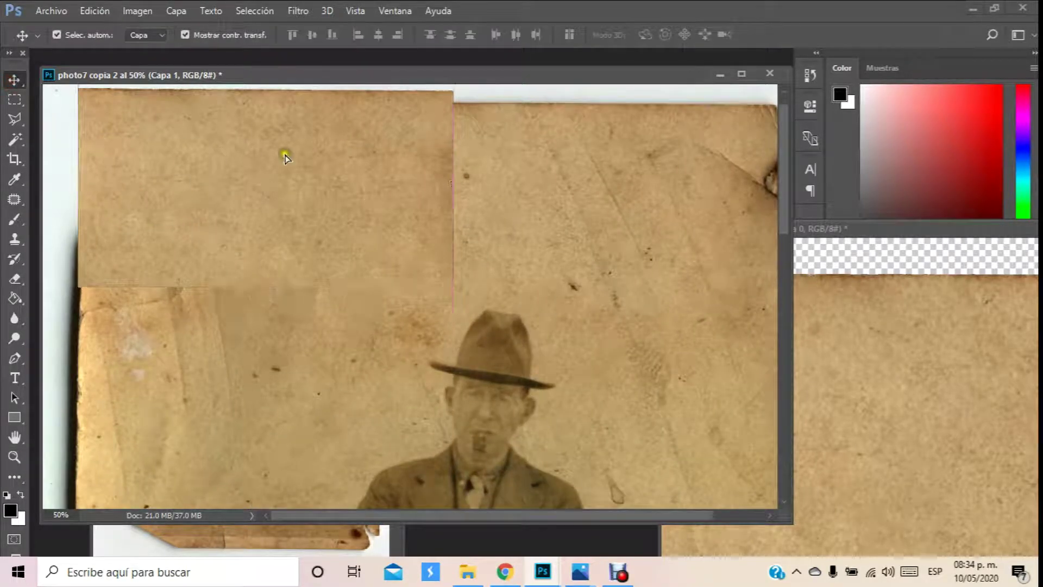
mouse_move(284, 157)
mouse_down()
mouse_move(284, 187)
mouse_move(287, 172)
mouse_up()
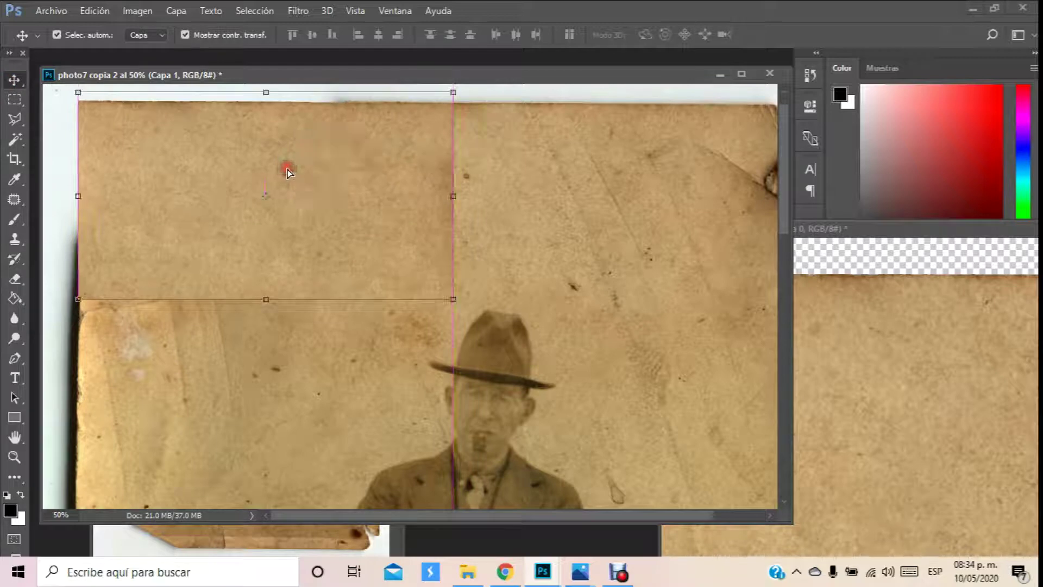
scroll(406, 213, up, 1)
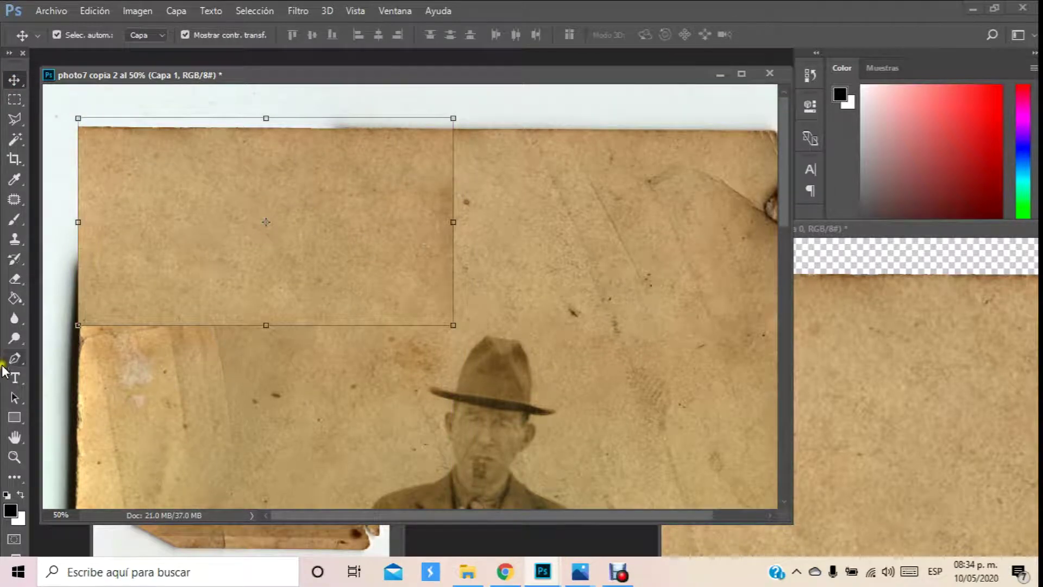
click(15, 454)
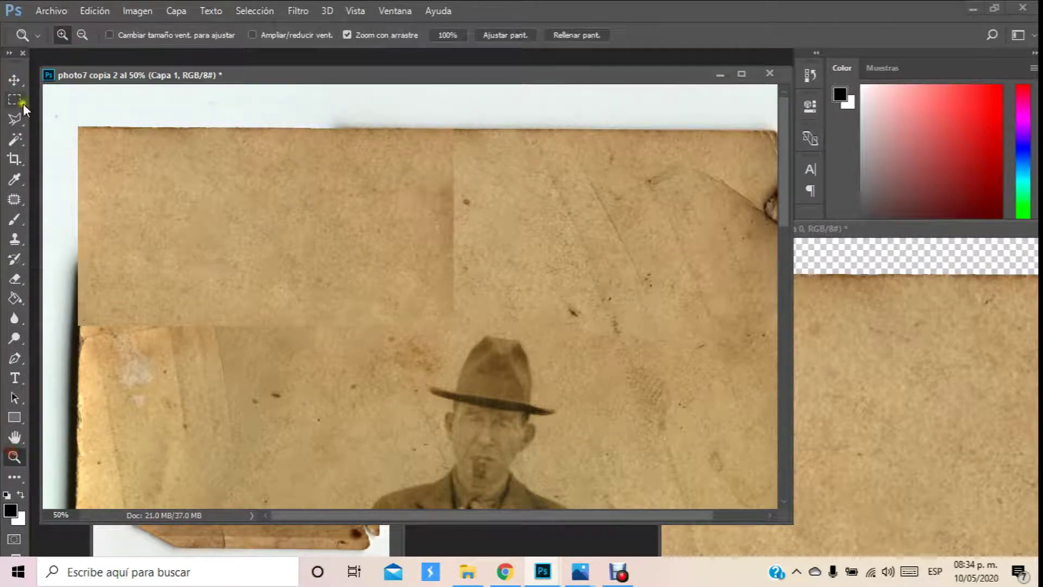
click(14, 79)
drag(161, 191, 187, 193)
drag(179, 192, 175, 191)
Step: Minimize photo7 copia 3 and place photo7 copia 2, fitted to the screen, beside photo7 copia
click(15, 456)
right_click(392, 132)
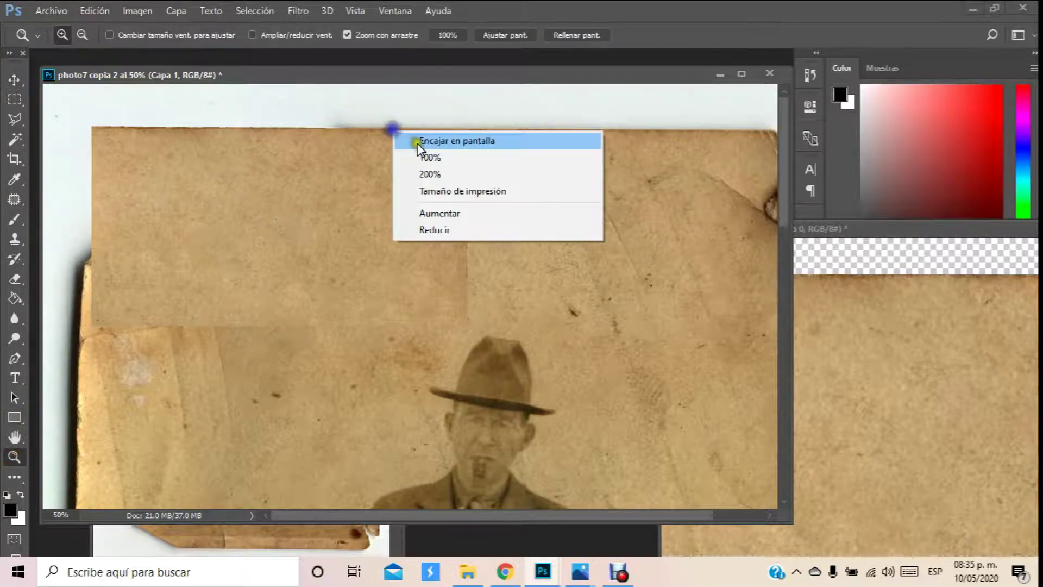
click(430, 142)
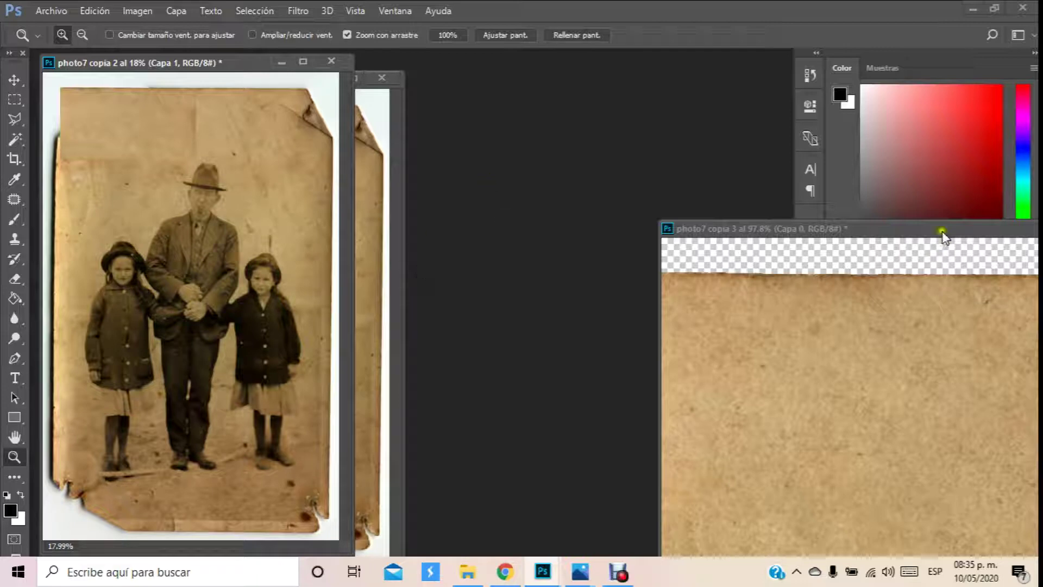
drag(943, 235, 699, 255)
drag(648, 305, 676, 324)
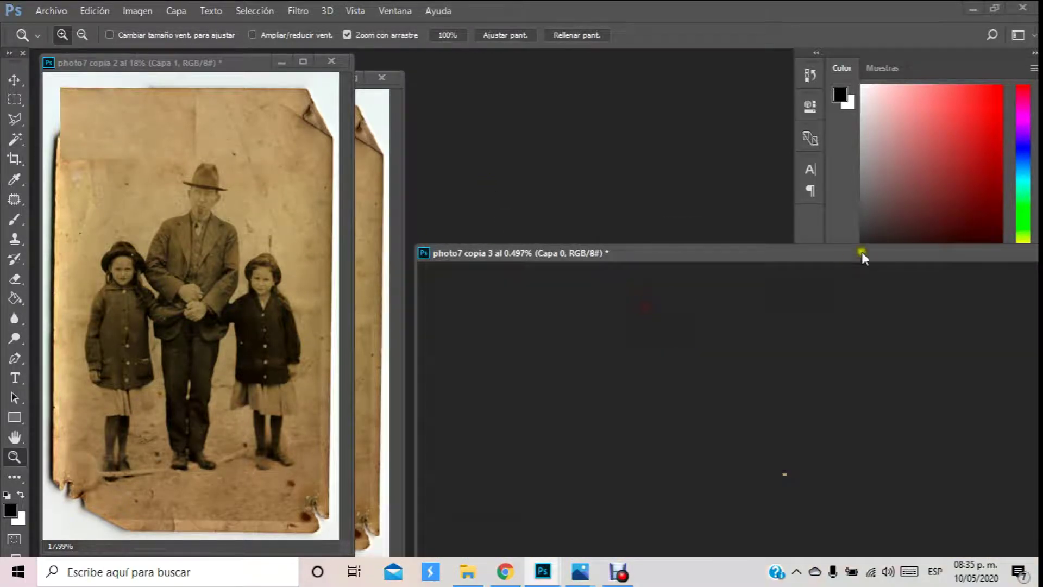
drag(861, 254, 721, 250)
click(676, 481)
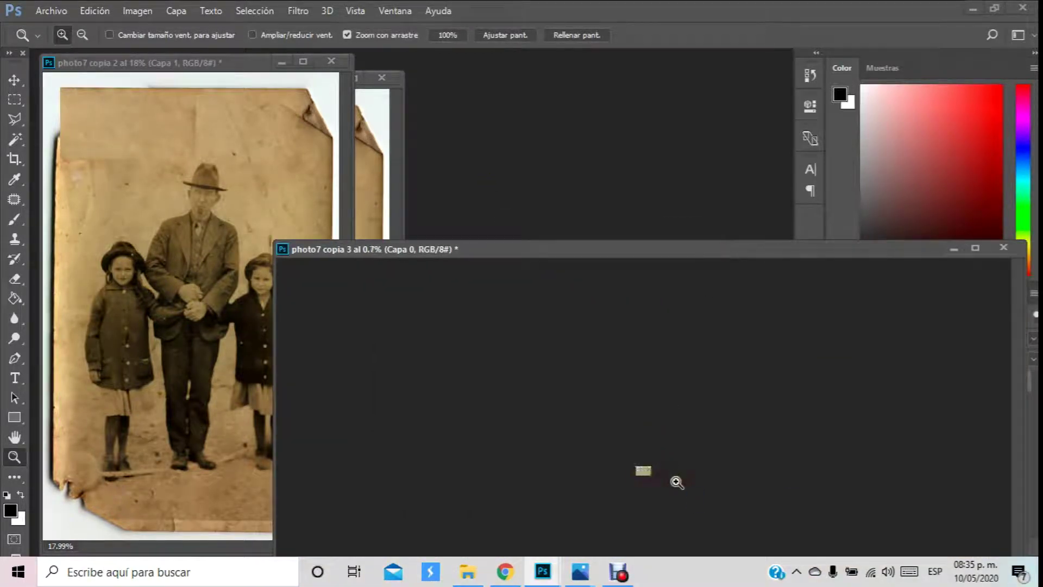
drag(677, 481, 728, 467)
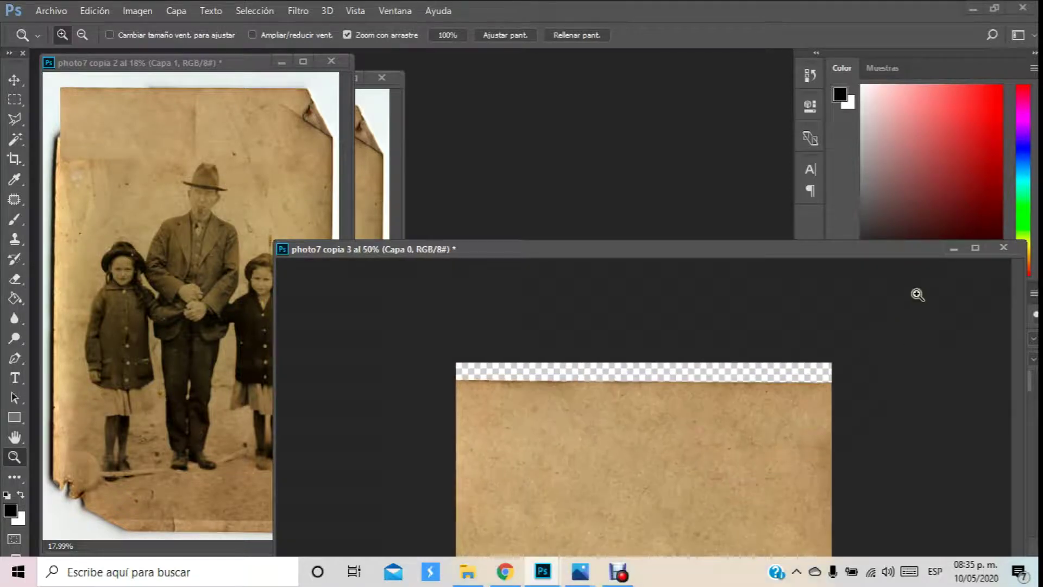
click(953, 248)
drag(216, 62, 586, 79)
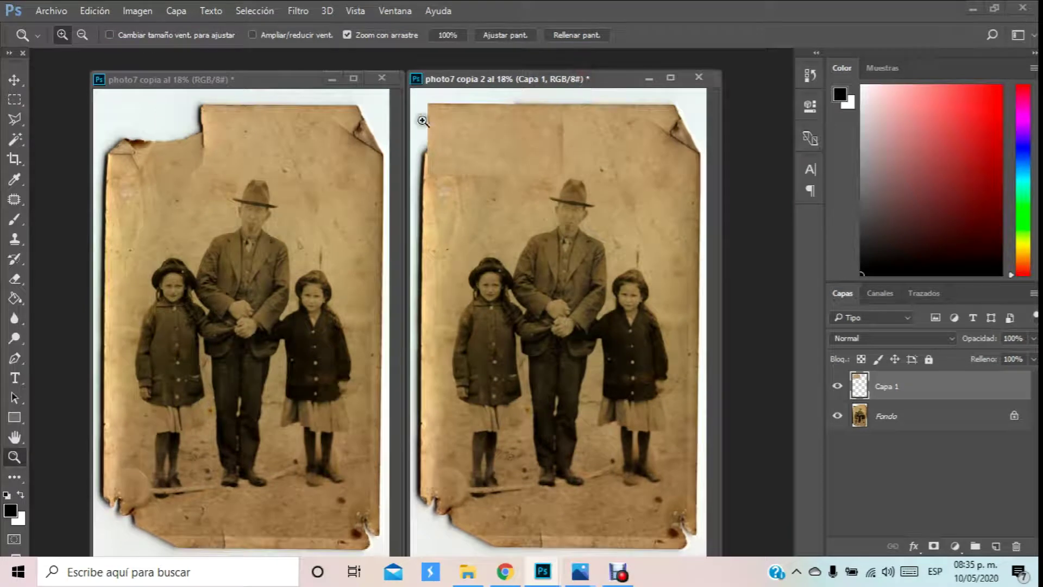
Step: Move the photo7 copia window aside and shift the pasted corner piece in photo7 copia 2 slightly to the right
drag(301, 81, 273, 83)
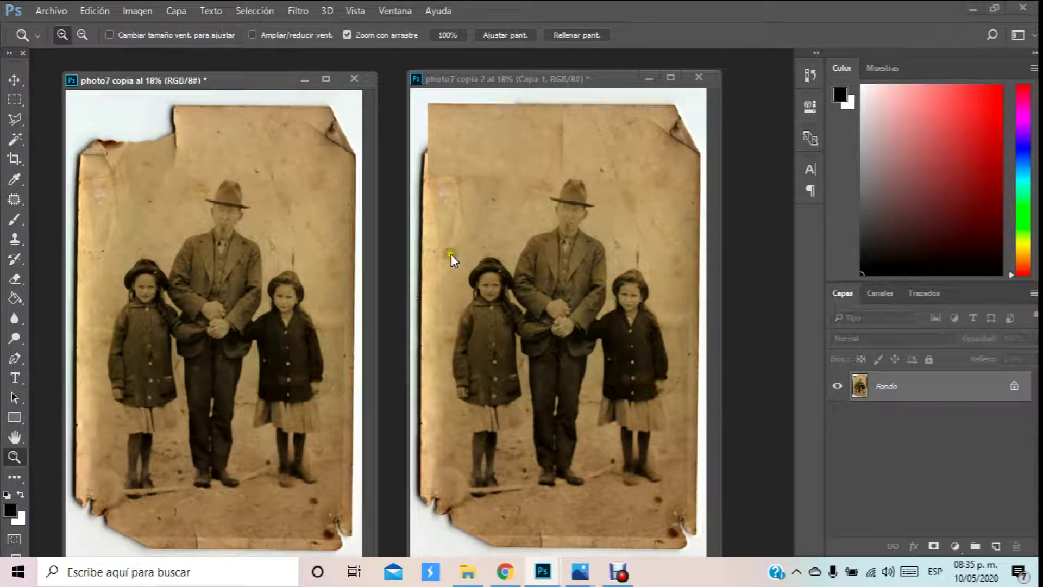
click(15, 81)
click(513, 155)
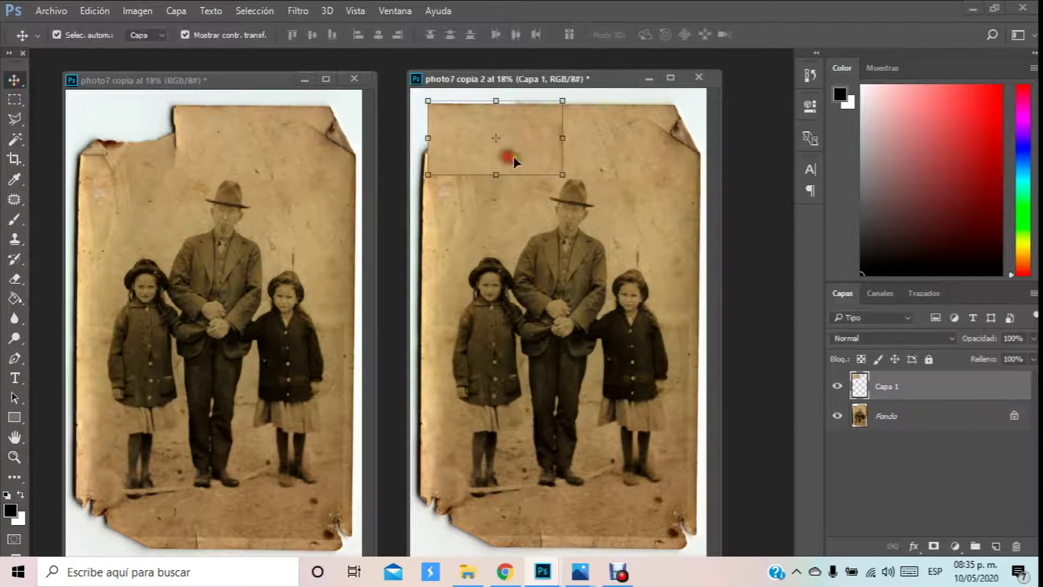
key(Right)
key(Right)
key(Right)
key(Right)
key(Right)
key(Right)
key(Right)
key(Right)
key(Right)
key(Right)
key(Right)
key(Right)
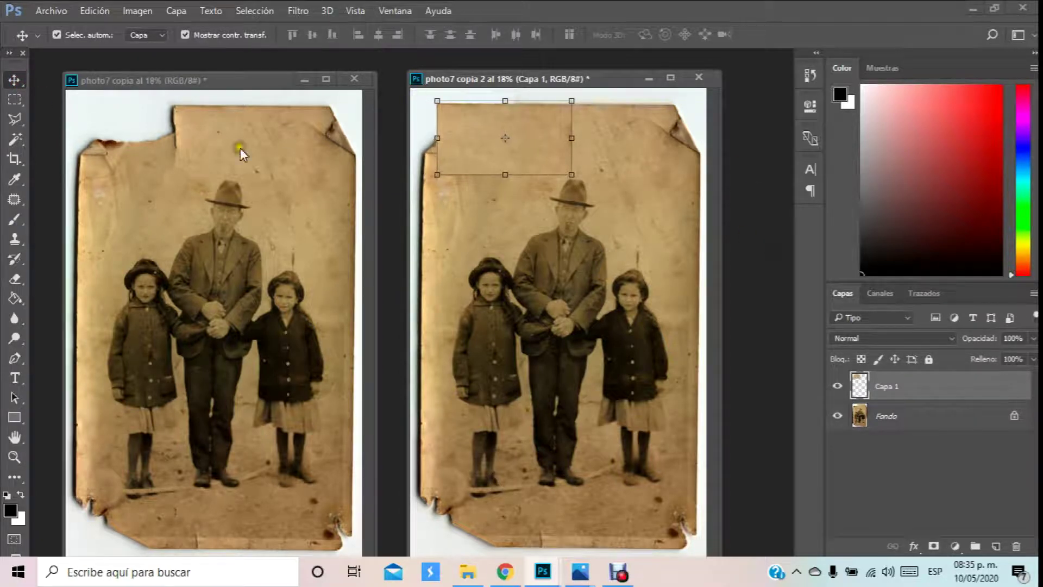
Step: Duplicate photo7 copia as photo7 copia 4 and place the duplicate in its own floating window
click(135, 80)
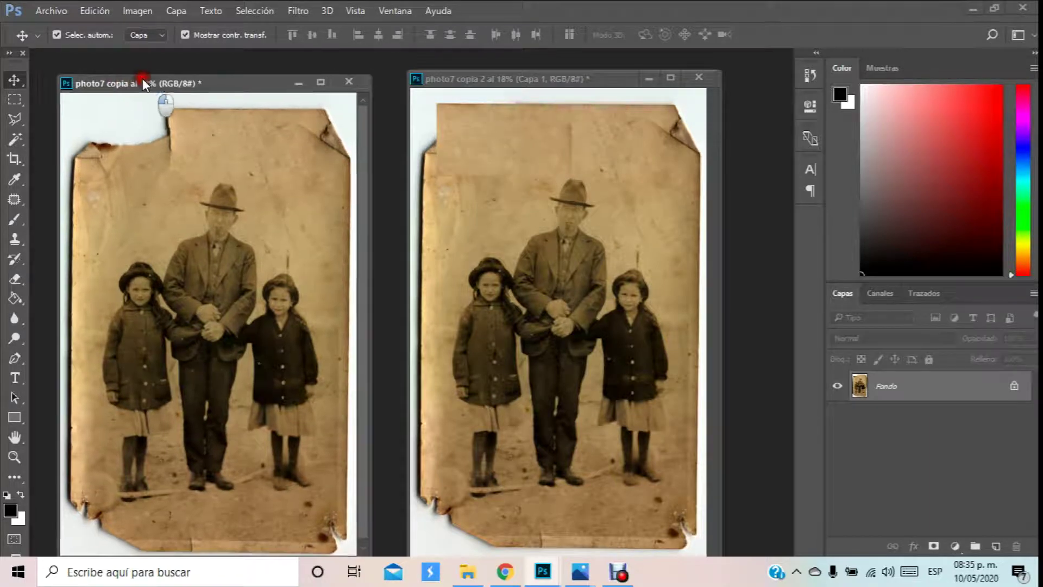
drag(150, 81, 137, 80)
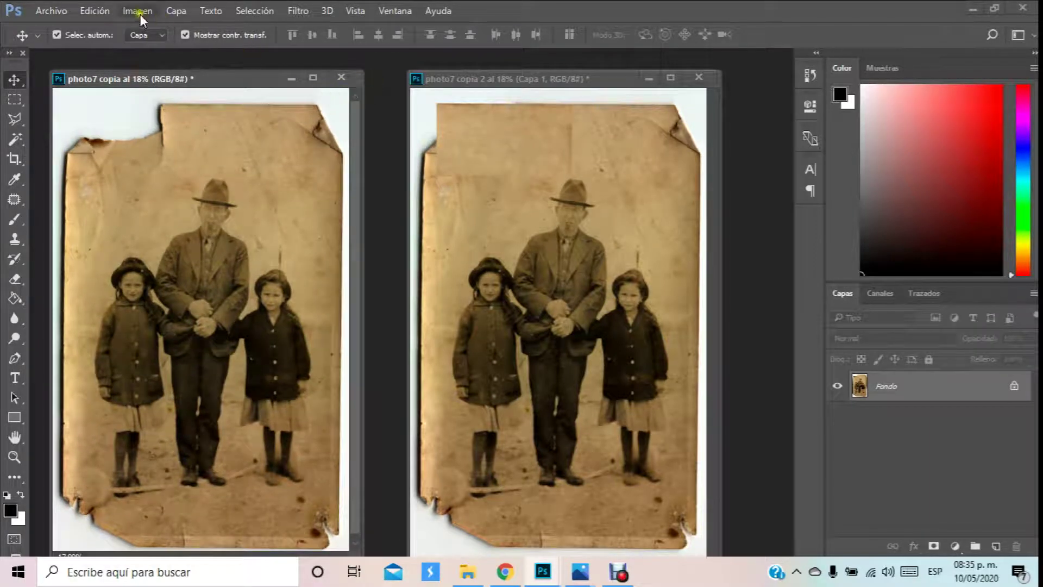
click(137, 12)
click(186, 217)
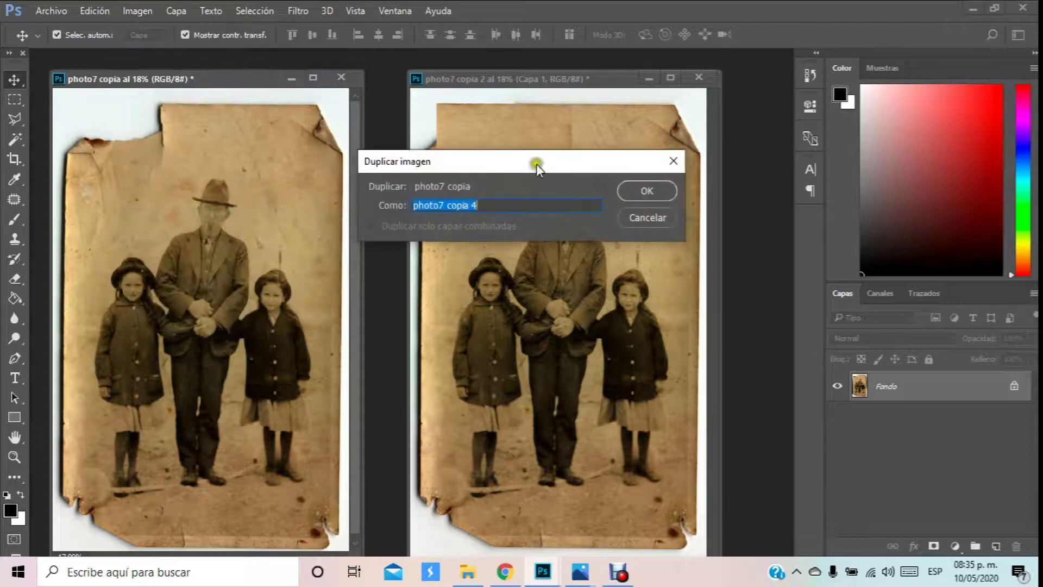
click(629, 190)
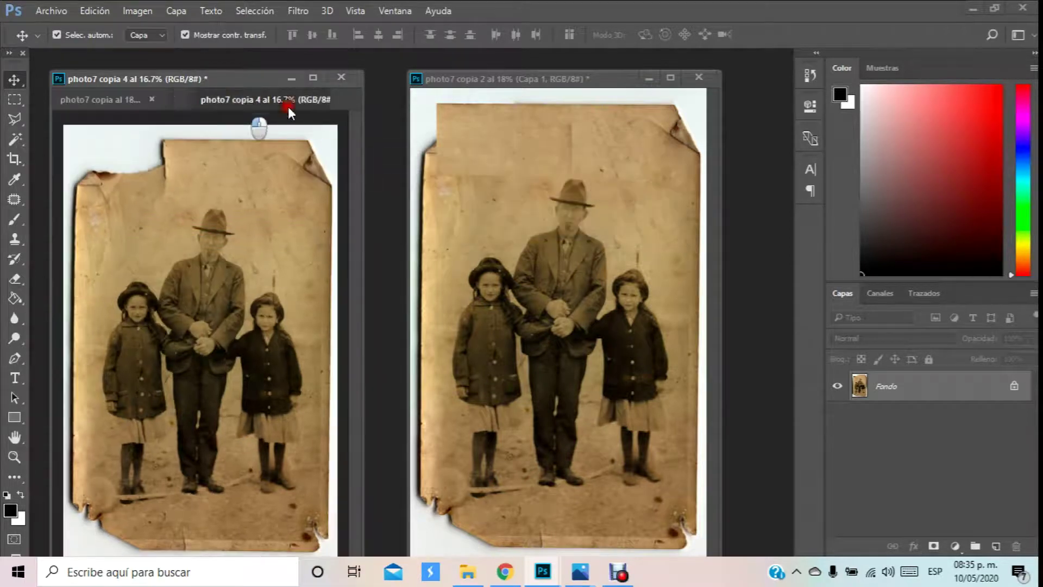
drag(287, 107, 415, 121)
Step: Crop photo7 copia 4 to a narrow vertical strip along the photo's left edge
click(14, 456)
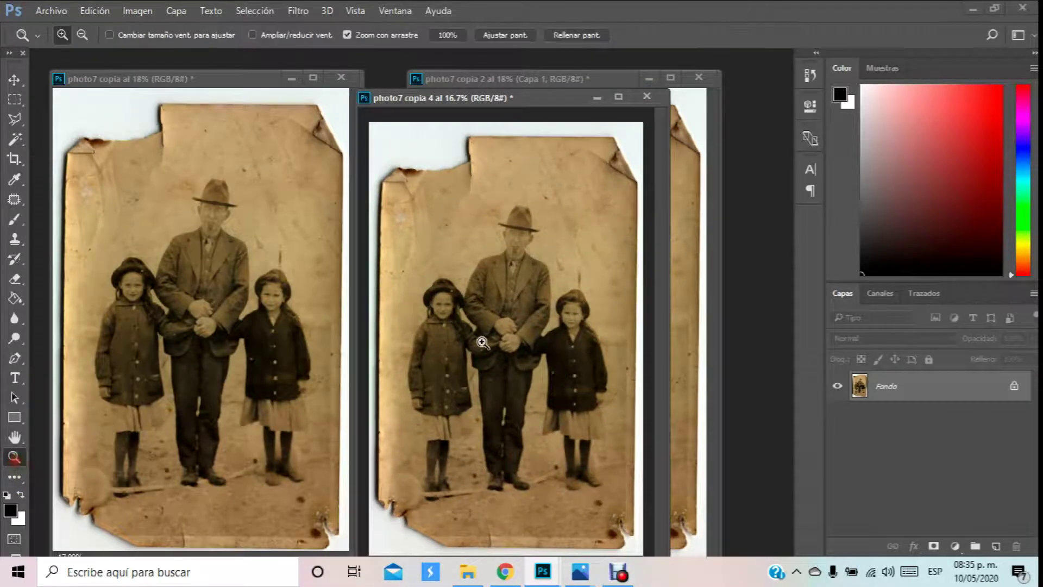
click(399, 404)
click(440, 349)
scroll(440, 350, down, 3)
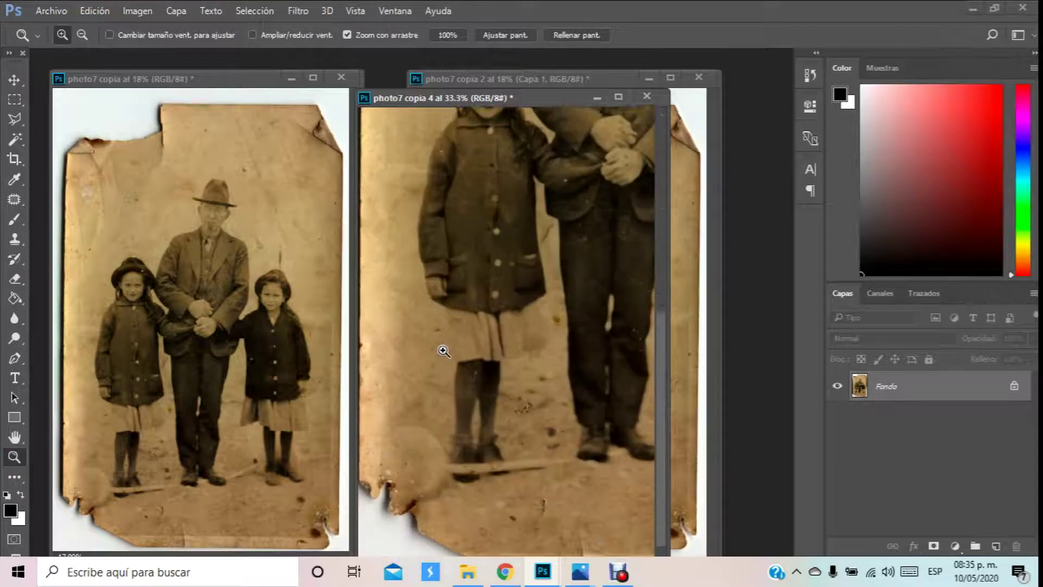
click(7, 160)
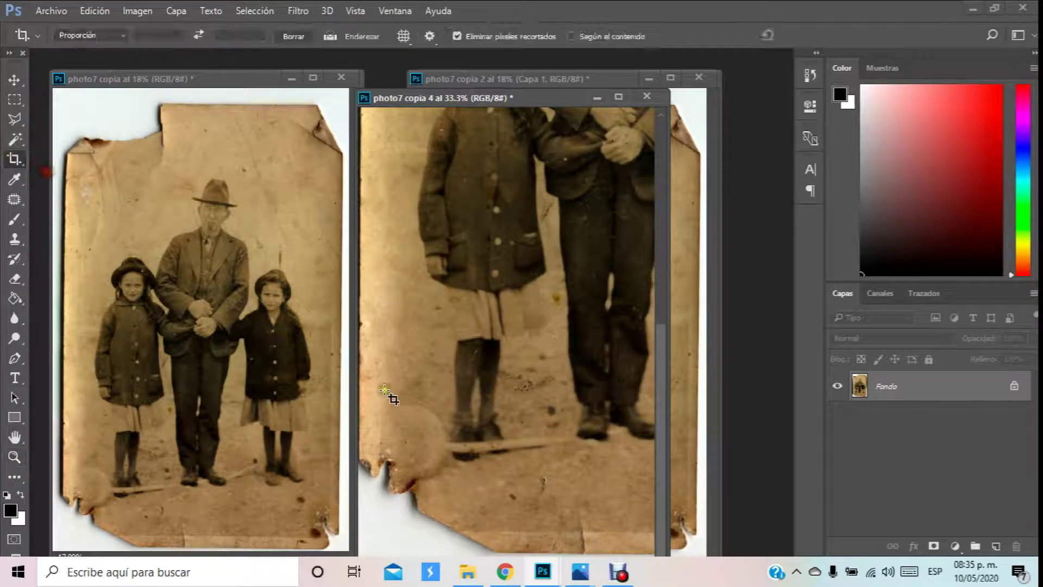
drag(386, 403, 355, 142)
drag(527, 341, 542, 344)
double_click(523, 335)
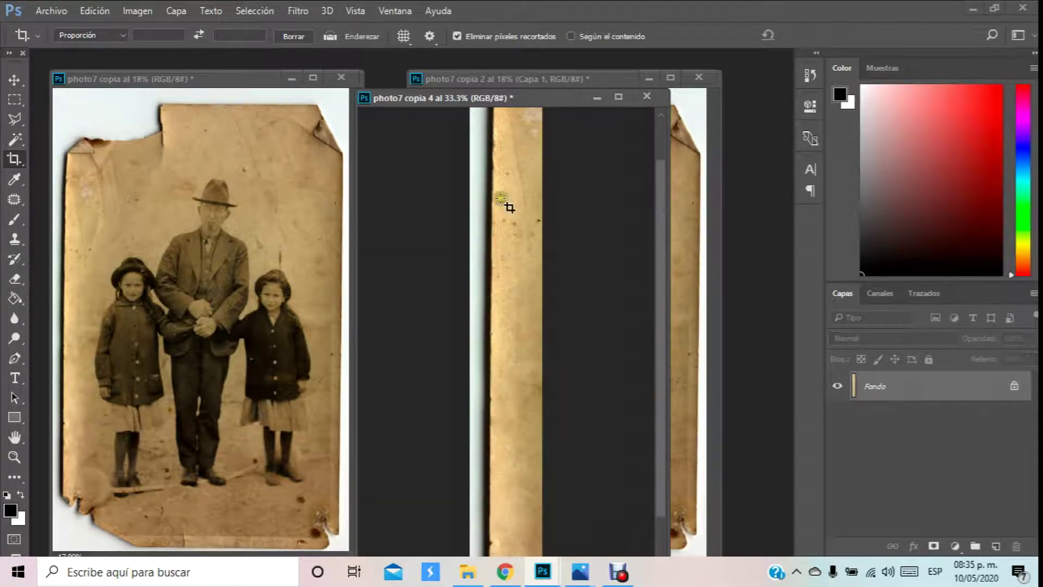
Step: Enlarge the strip in photo7 copia 4 and patch the crease across its upper end with cleaner texture from lower down
drag(436, 101, 492, 142)
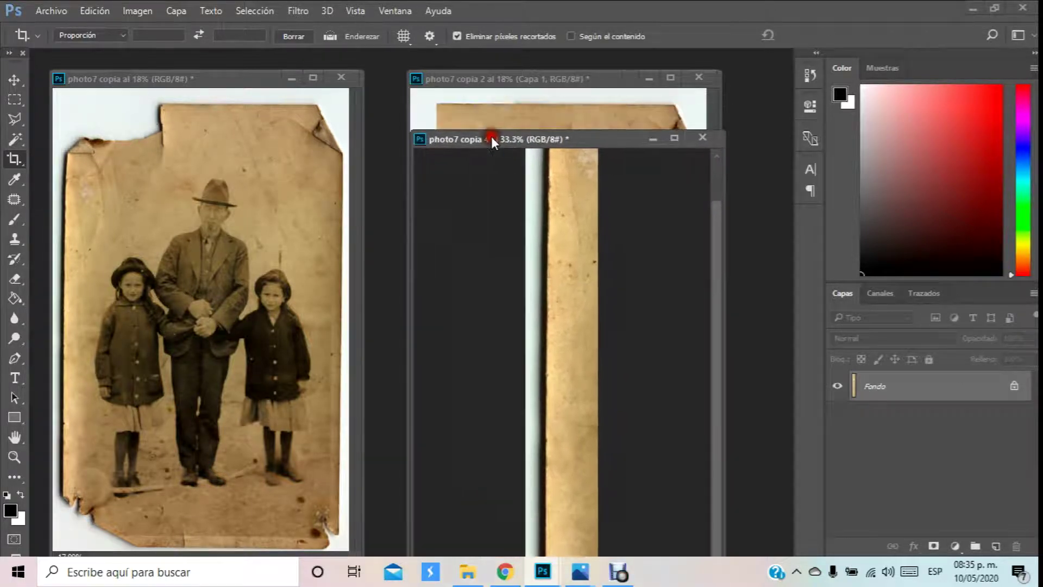
click(14, 456)
right_click(566, 231)
click(598, 241)
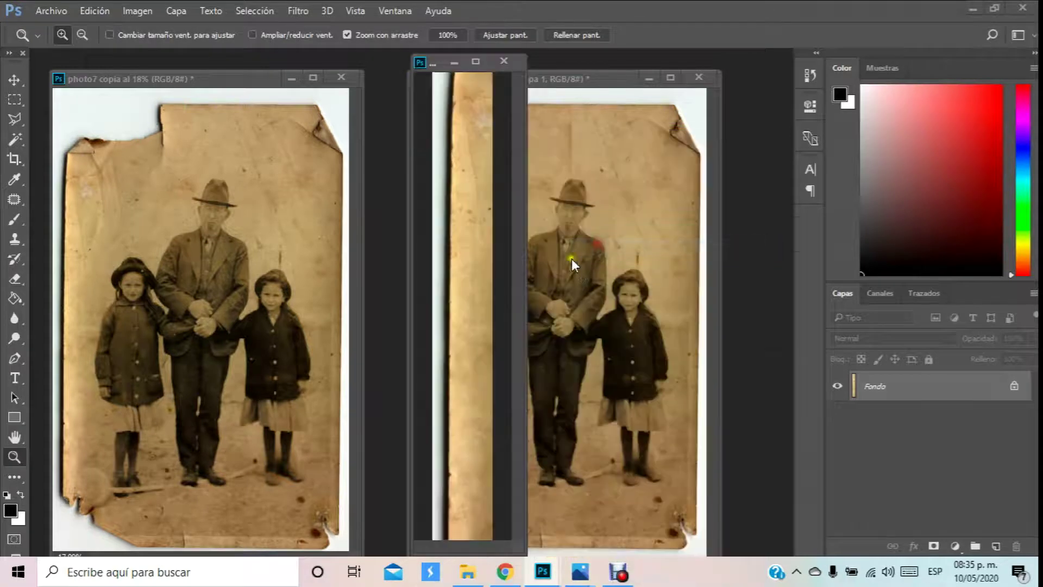
drag(479, 97, 748, 228)
click(15, 198)
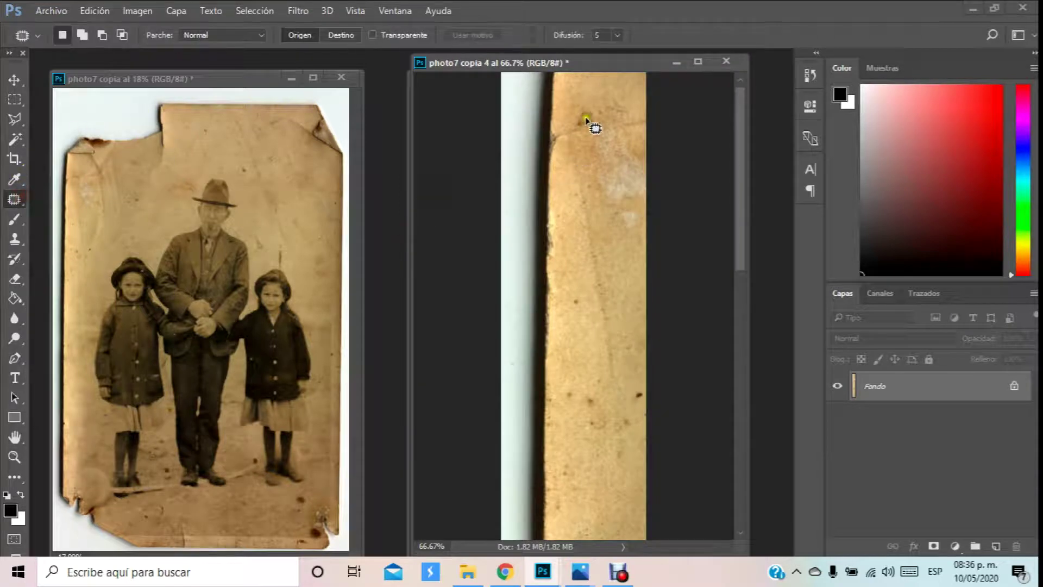
mouse_move(585, 117)
mouse_down()
mouse_move(563, 117)
mouse_move(670, 112)
mouse_move(626, 116)
mouse_up()
drag(626, 117, 610, 484)
Step: Patch the long slanting crease and the whitish stain in the strip's upper part with clean texture
mouse_move(575, 94)
mouse_down()
mouse_move(560, 113)
mouse_move(573, 240)
mouse_move(604, 392)
mouse_move(618, 409)
mouse_move(621, 363)
mouse_move(600, 384)
mouse_move(612, 489)
mouse_up()
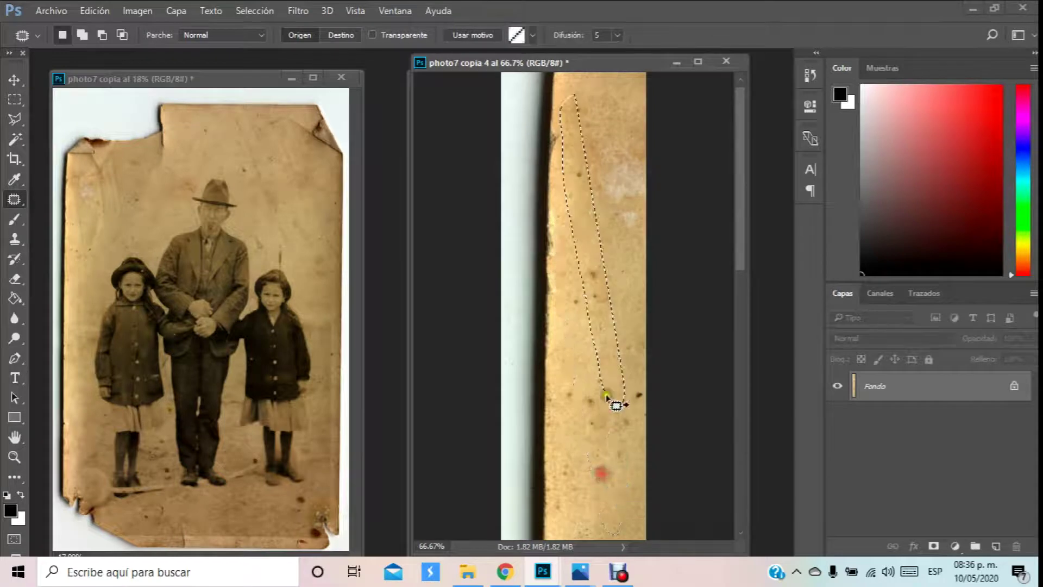
mouse_move(623, 274)
mouse_down()
mouse_move(615, 263)
mouse_move(574, 299)
mouse_move(608, 295)
mouse_move(619, 517)
mouse_move(610, 456)
mouse_up()
click(605, 417)
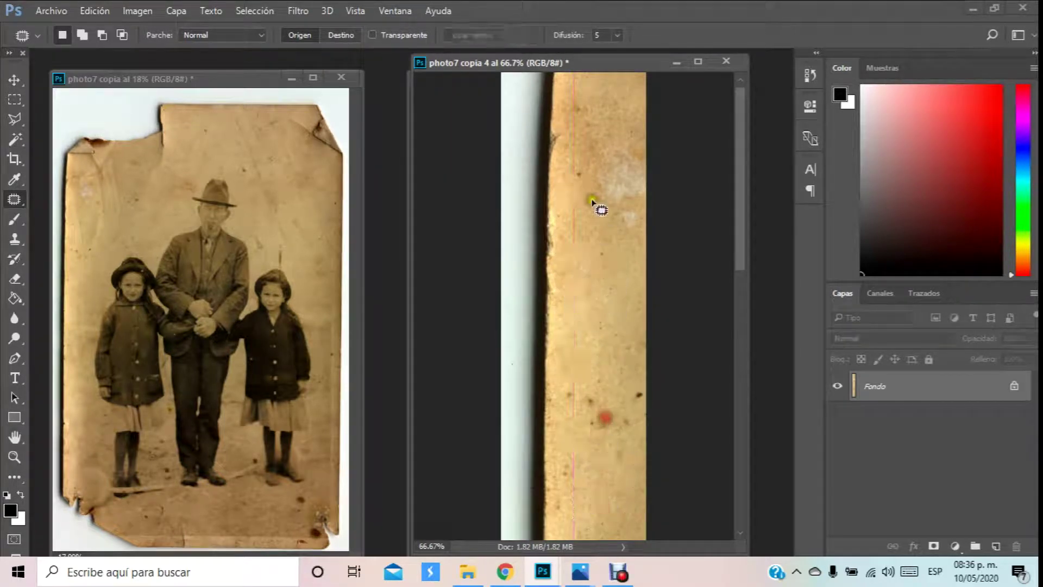
scroll(600, 204, up, 1)
mouse_move(612, 117)
mouse_down()
mouse_move(609, 232)
mouse_move(661, 132)
mouse_move(646, 119)
mouse_up()
mouse_move(617, 179)
mouse_down()
mouse_move(584, 365)
mouse_move(625, 488)
mouse_move(618, 501)
mouse_up()
click(600, 365)
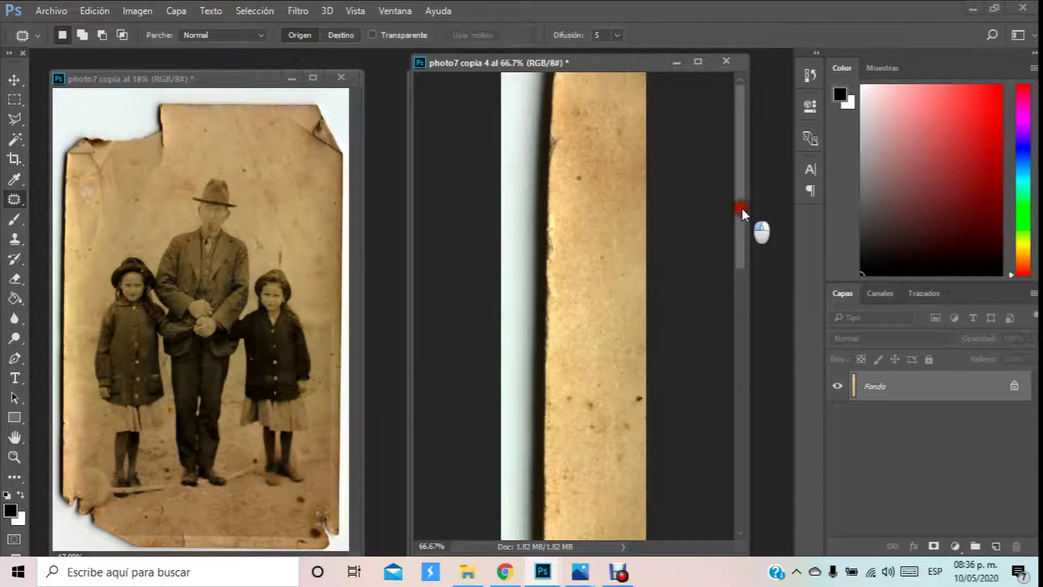
Step: Patch the dark spots and specks scattered down the middle of the strip, including those near its worn edge
mouse_move(590, 166)
mouse_down()
mouse_move(573, 167)
mouse_move(624, 204)
mouse_move(608, 107)
mouse_move(578, 117)
mouse_move(620, 116)
mouse_move(597, 311)
mouse_up()
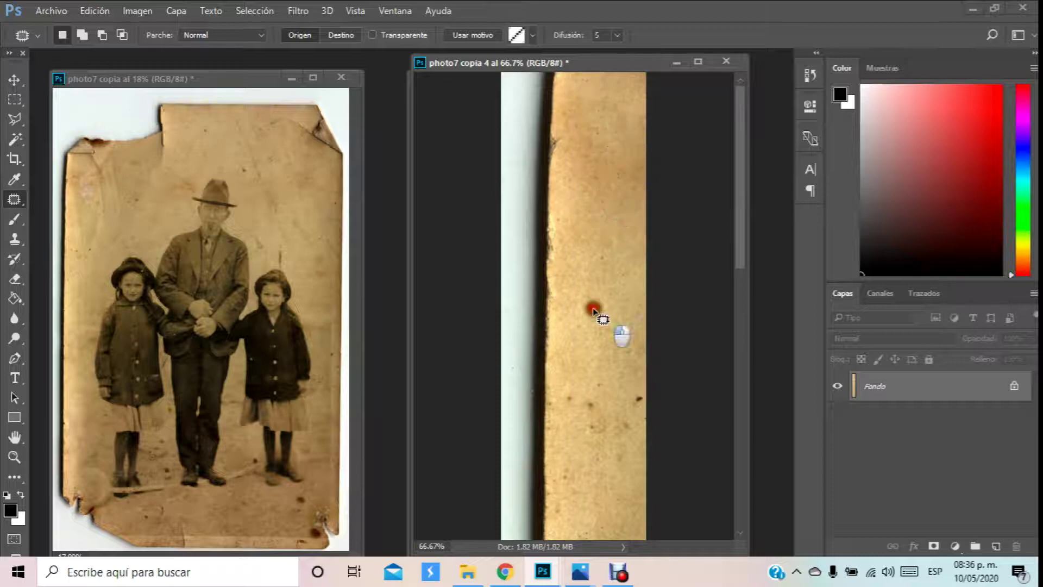
scroll(601, 285, down, 2)
click(611, 218)
mouse_move(611, 217)
mouse_down()
mouse_move(595, 280)
mouse_move(664, 210)
mouse_up()
drag(624, 240, 624, 479)
click(623, 248)
mouse_move(621, 153)
mouse_down()
mouse_move(656, 198)
mouse_move(621, 158)
mouse_up()
drag(619, 185, 618, 432)
click(619, 259)
mouse_move(614, 266)
mouse_down()
mouse_move(643, 288)
mouse_move(611, 270)
mouse_up()
drag(620, 305, 605, 458)
click(560, 249)
mouse_move(560, 248)
mouse_down()
mouse_move(550, 353)
mouse_move(573, 367)
mouse_move(610, 224)
mouse_up()
Step: Patch the light blemish beside the dark notch near the strip's lower end and deselect
scroll(593, 238, down, 5)
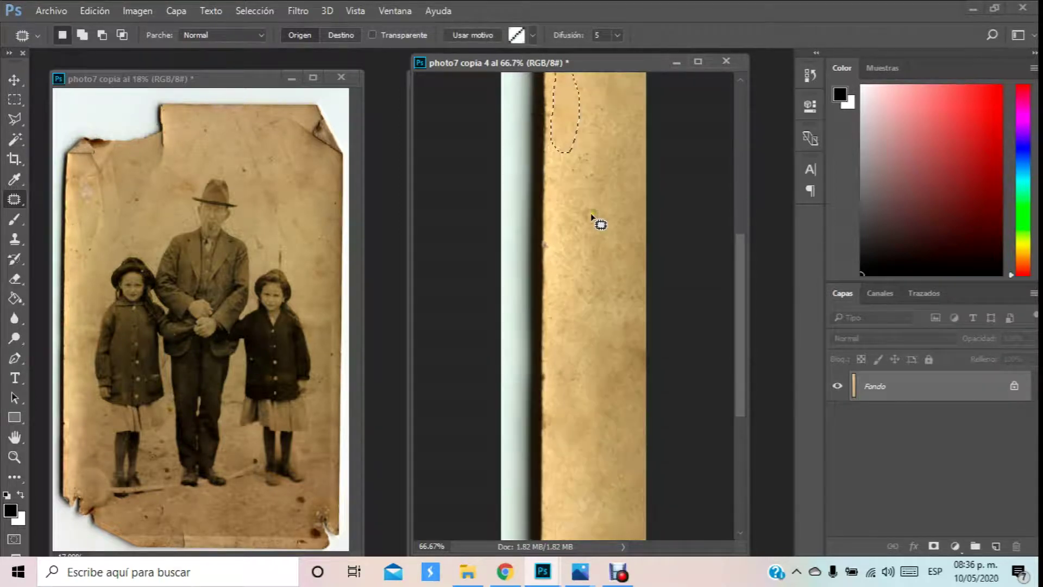
scroll(599, 221, down, 5)
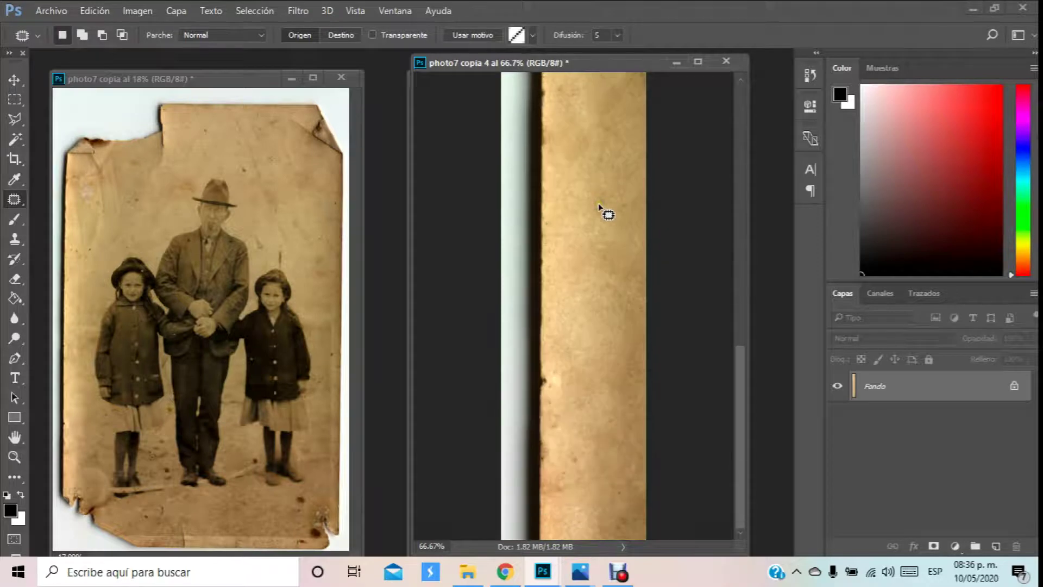
mouse_move(550, 363)
mouse_down()
mouse_move(568, 399)
mouse_move(576, 352)
mouse_up()
click(603, 264)
scroll(619, 258, up, 5)
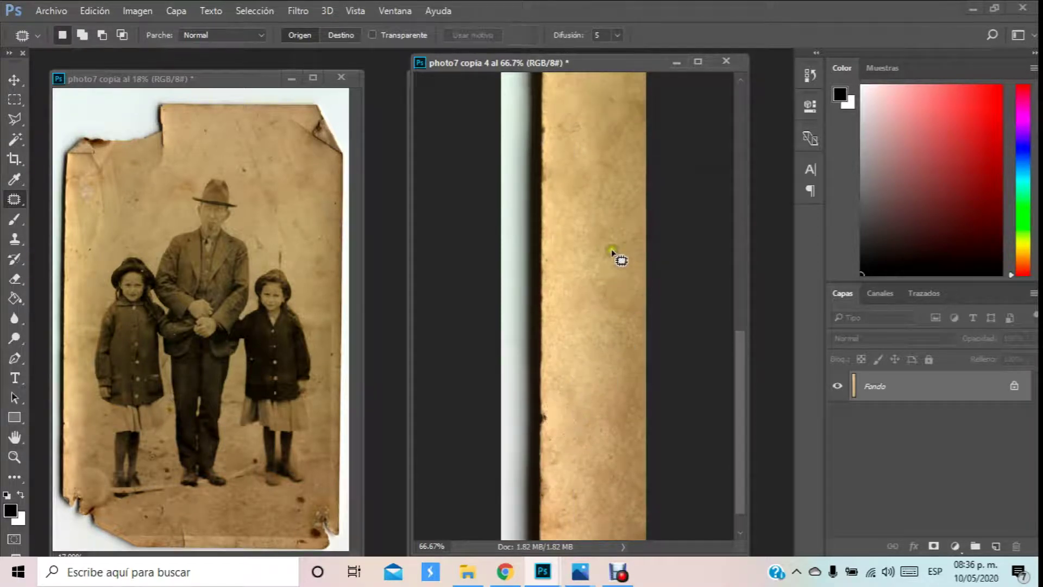
scroll(601, 211, up, 3)
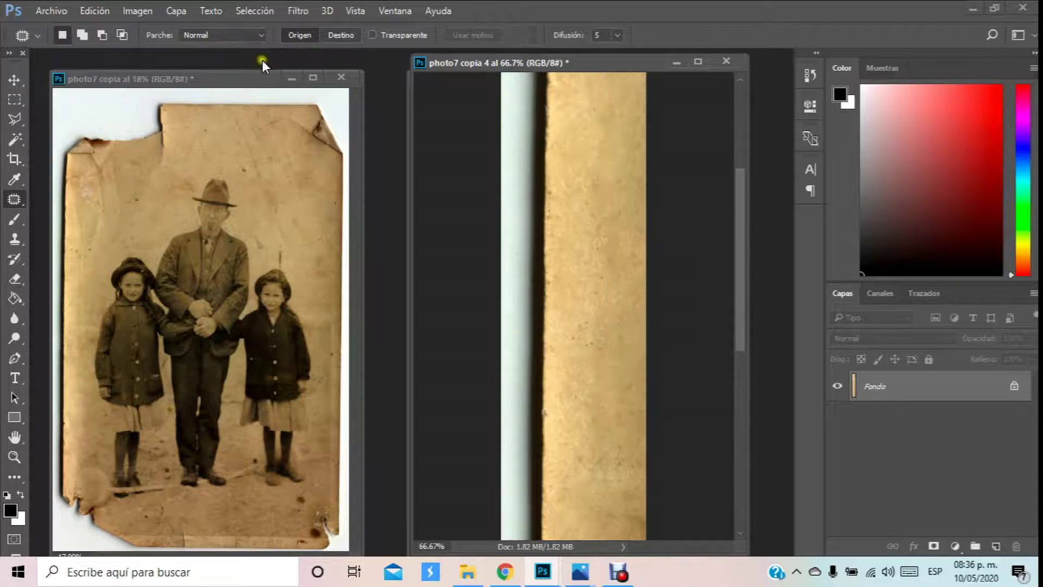
Step: Copy the cleaned strip into photo7 copia, minimize photo7 copia 4, and copy the strip onto photo7 copia 2's upper-left edge
click(13, 81)
drag(613, 148, 244, 197)
click(677, 63)
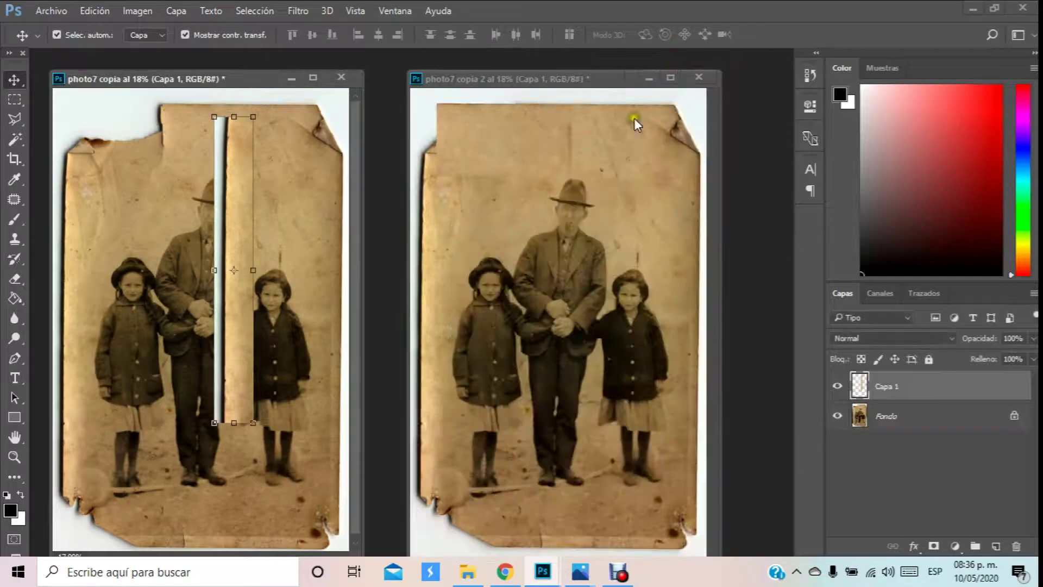
drag(223, 235, 430, 218)
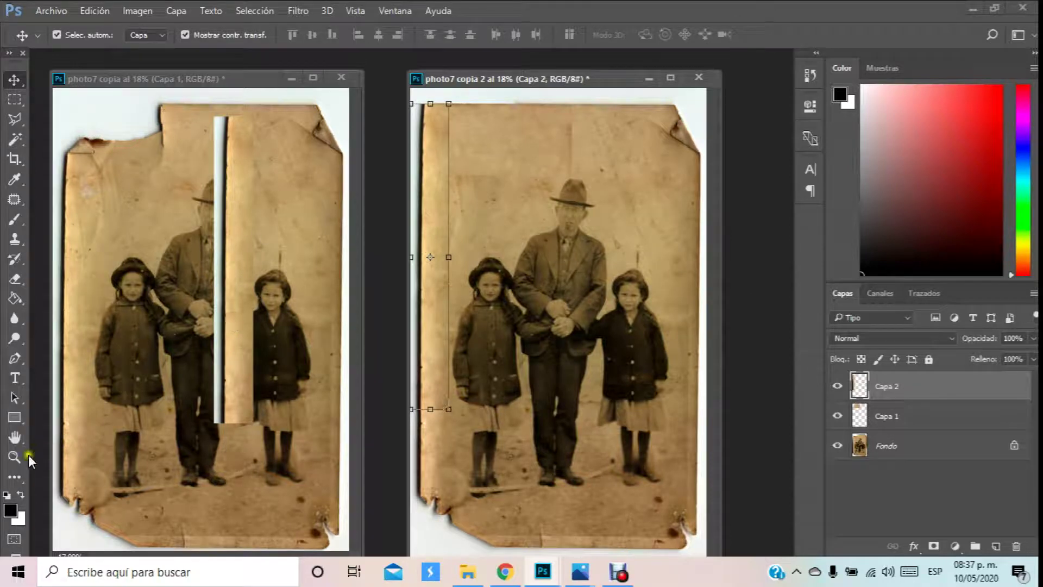
Step: Minimize photo7 copia and widen photo7 copia 2 to show the rebuilt upper-left corner up close
click(15, 457)
click(445, 102)
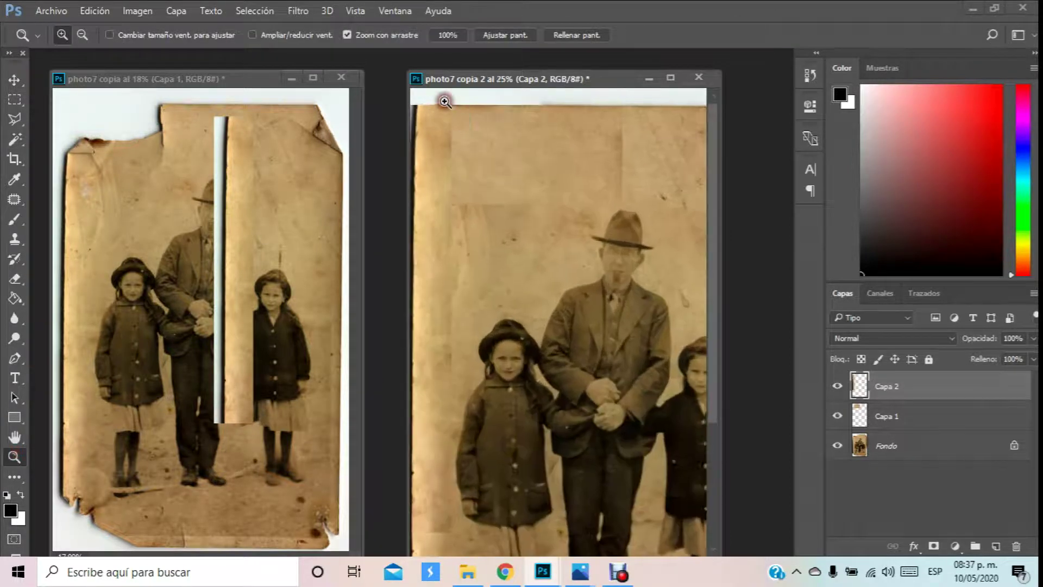
click(445, 102)
drag(409, 389, 297, 390)
click(250, 79)
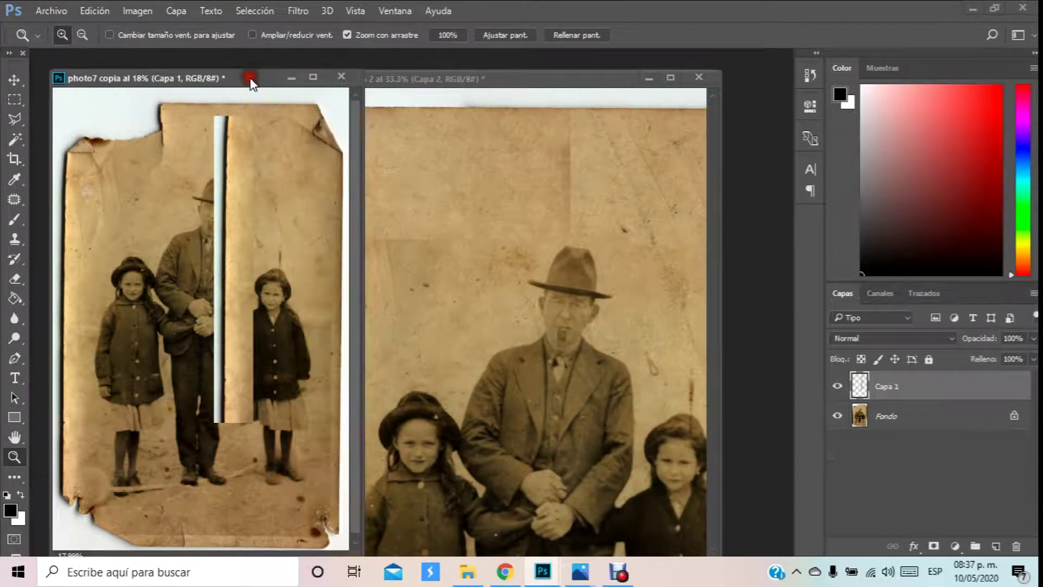
click(294, 81)
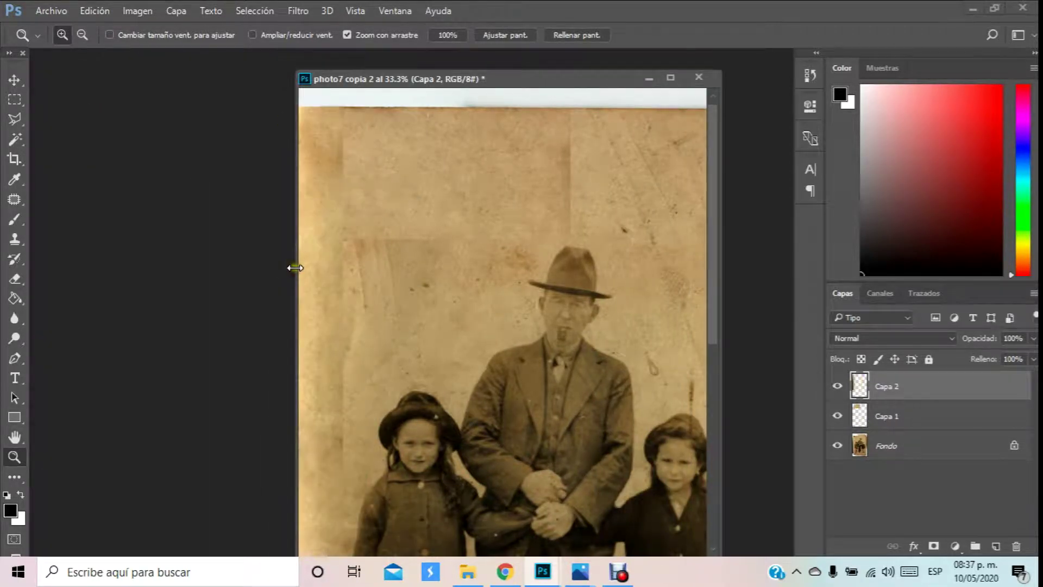
drag(295, 267, 169, 253)
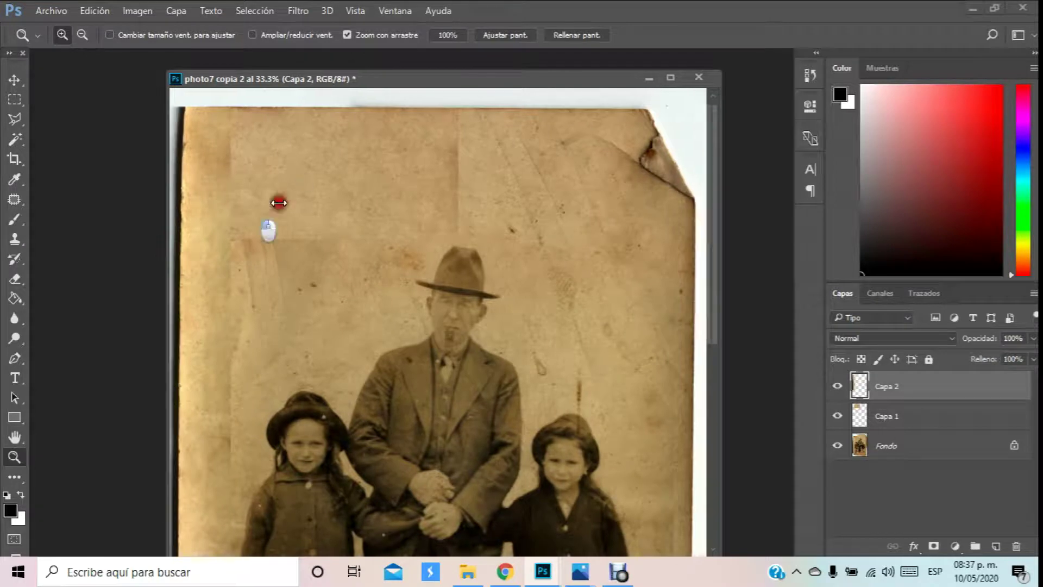
right_click(309, 199)
click(355, 209)
click(177, 116)
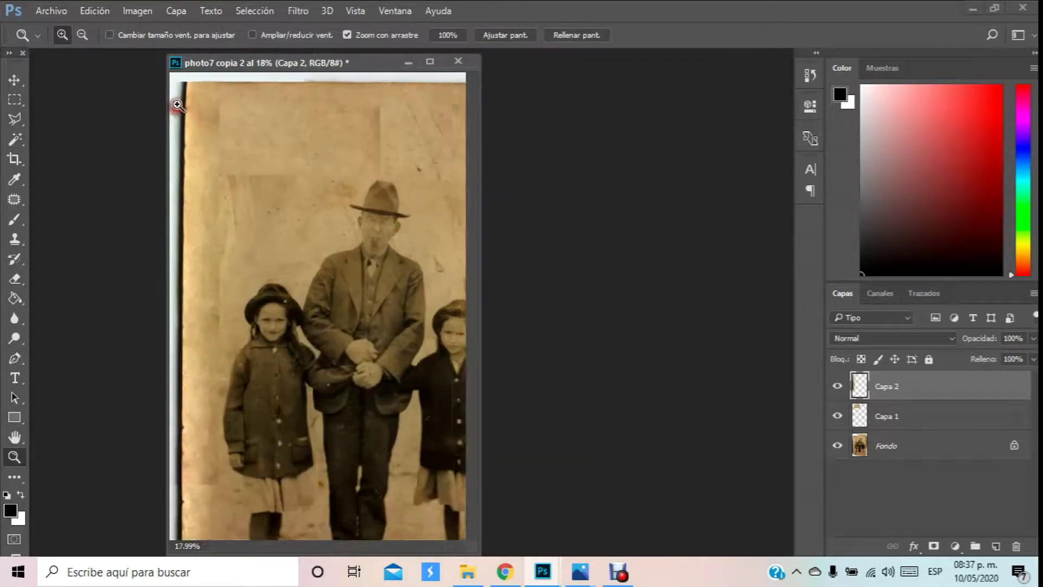
click(177, 115)
scroll(169, 103, up, 1)
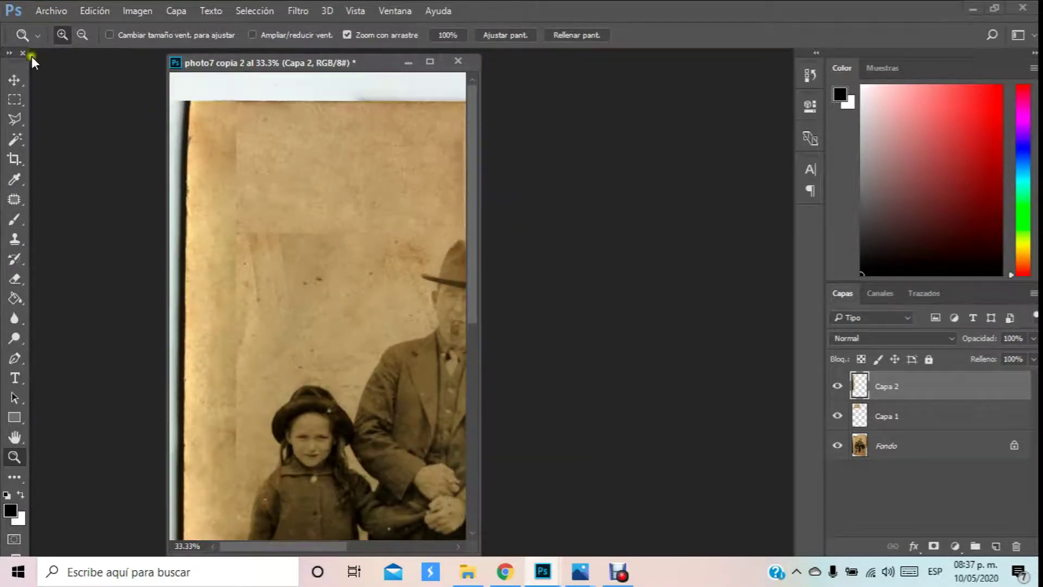
Step: Place layer Capa 2 beneath Capa 1 and shift Capa 1 to the right so it just overlaps the strip's inner edge
click(5, 82)
drag(894, 387, 896, 430)
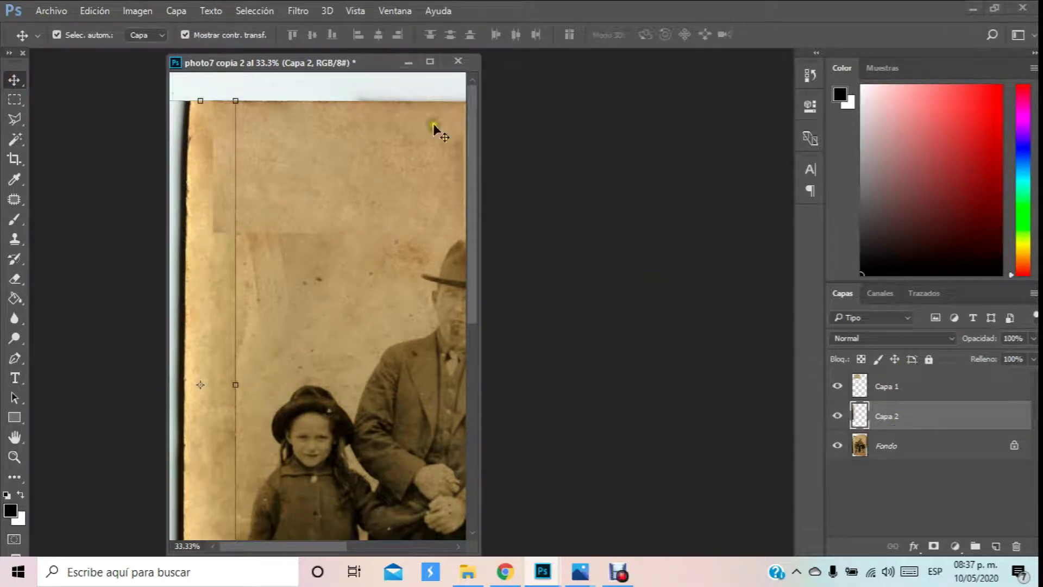
click(967, 387)
key(shift+Right)
key(shift+Right)
key(shift+Right)
key(shift+Right)
key(shift+Right)
key(shift+Right)
key(shift+Right)
key(shift+Right)
key(shift+Right)
key(shift+Right)
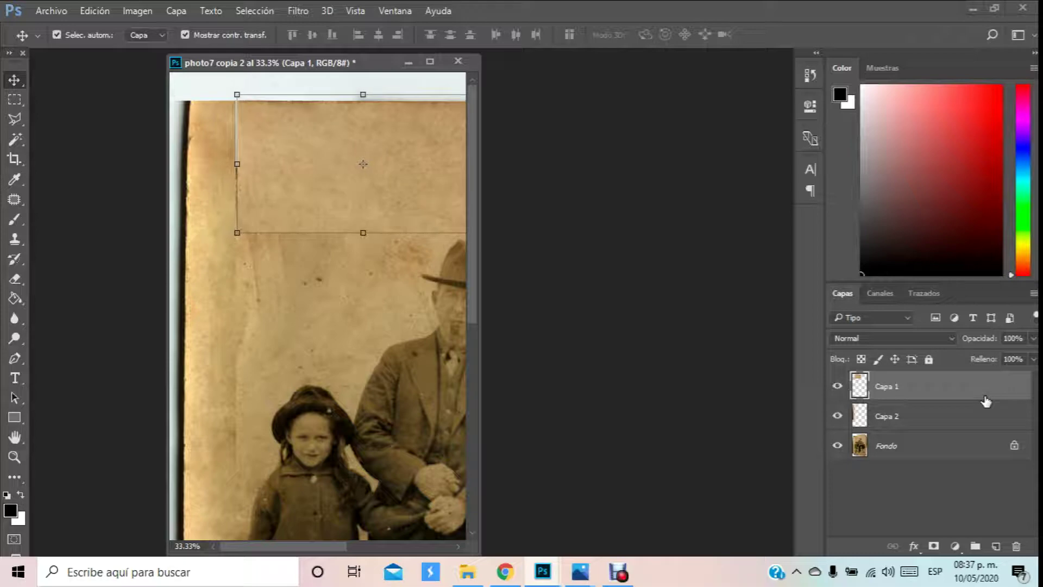
key(shift+Left)
key(shift+Left)
key(shift+Left)
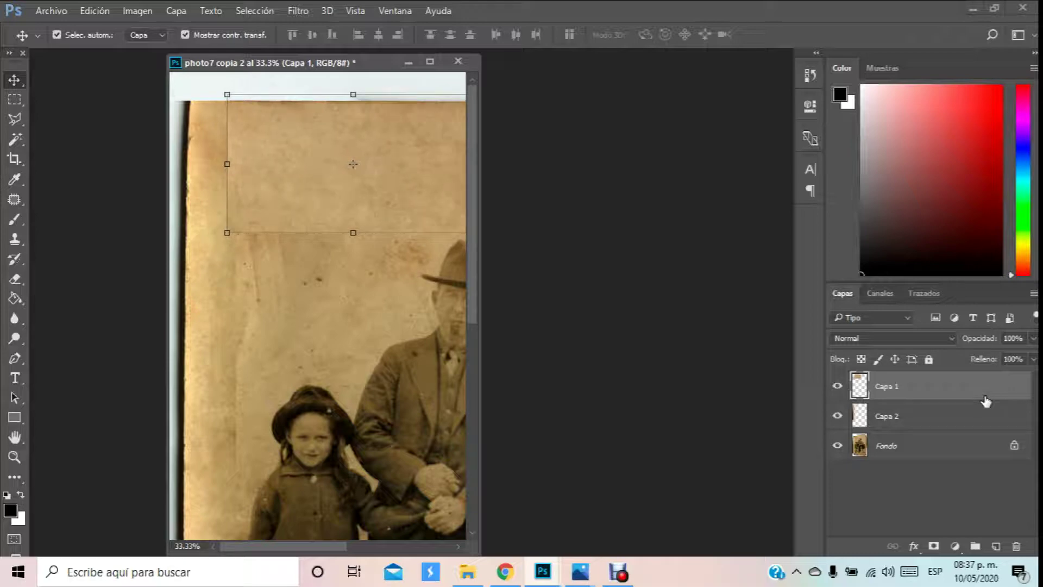
Step: Widen the photo7 copia 2 window and undo the trial move of Capa 1 down over the figures
drag(480, 171, 830, 171)
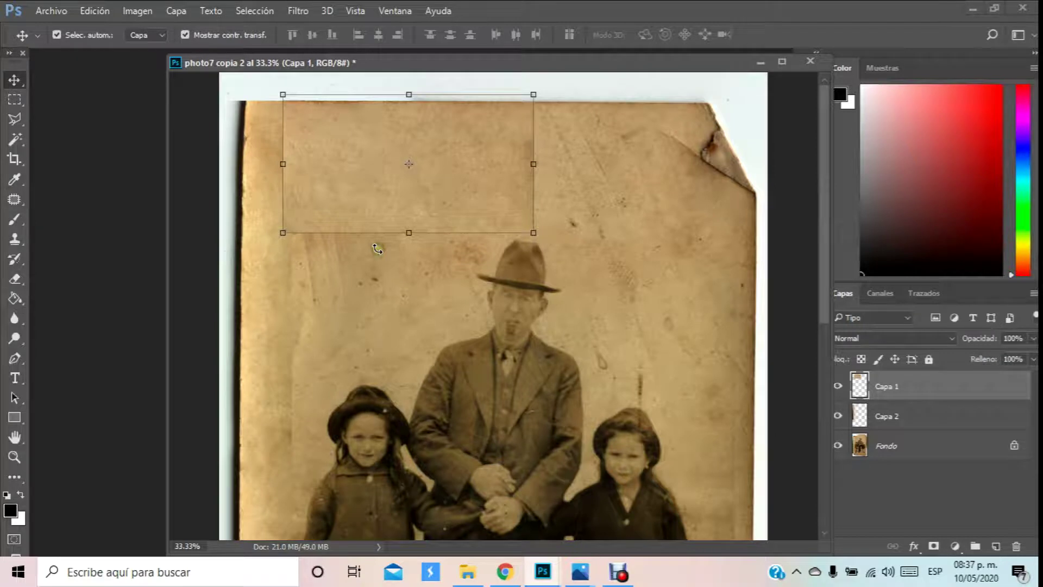
drag(352, 211, 392, 362)
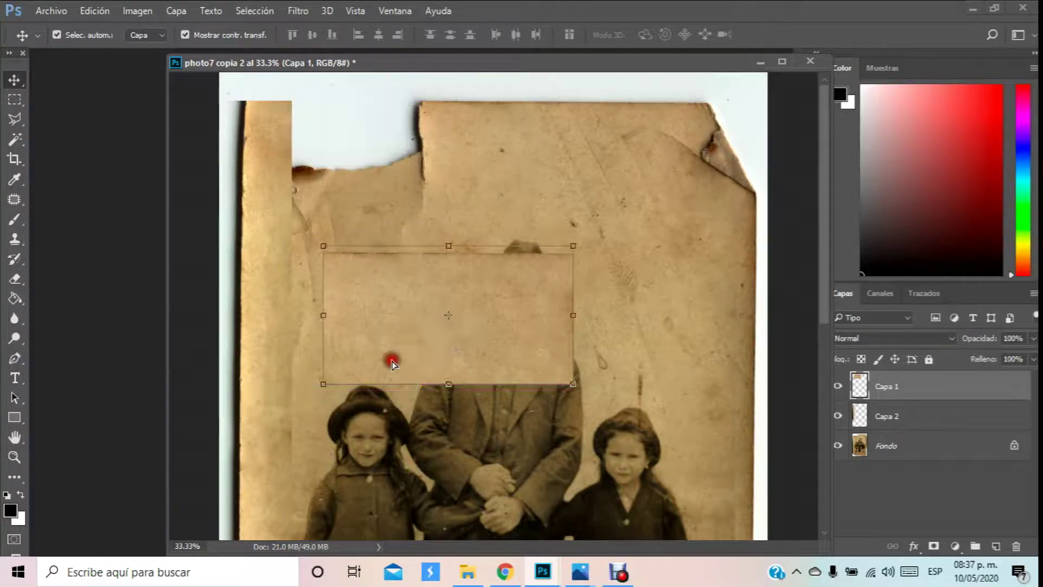
key(ctrl+z)
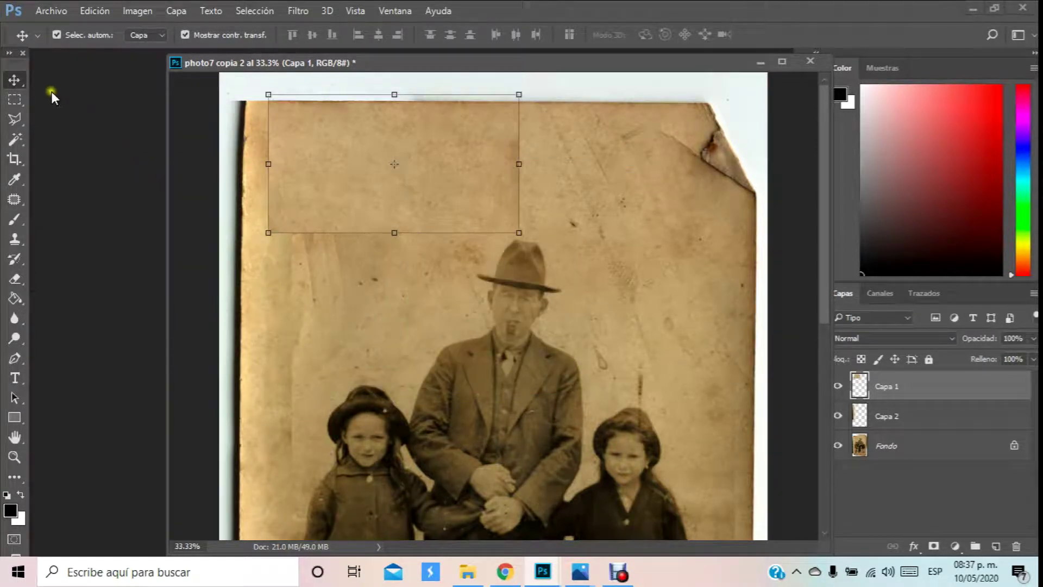
Step: Duplicate Capa 1 as Capa 1 copia and move the copy down over the man's torso
right_click(914, 387)
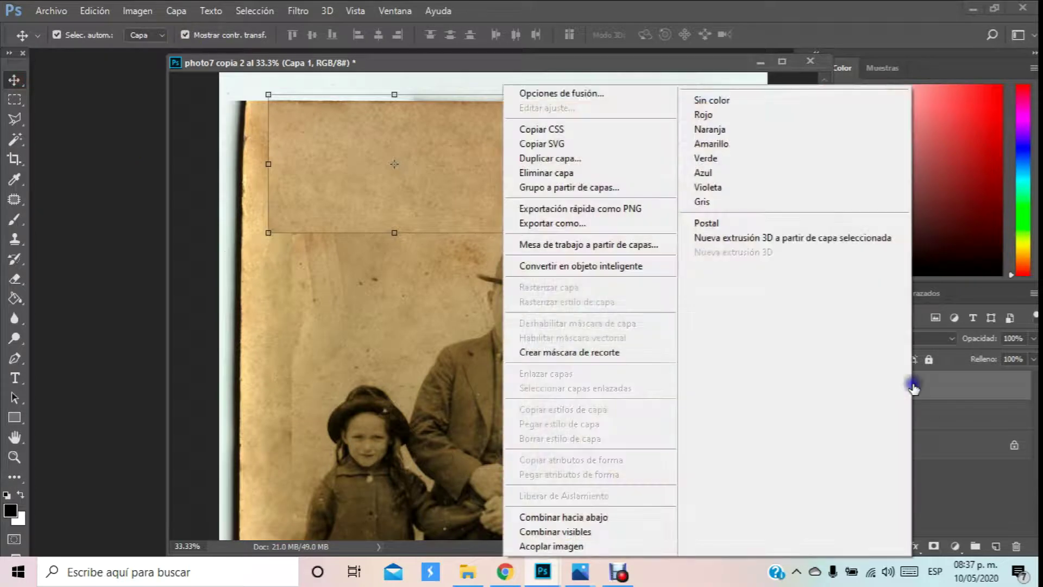
click(563, 159)
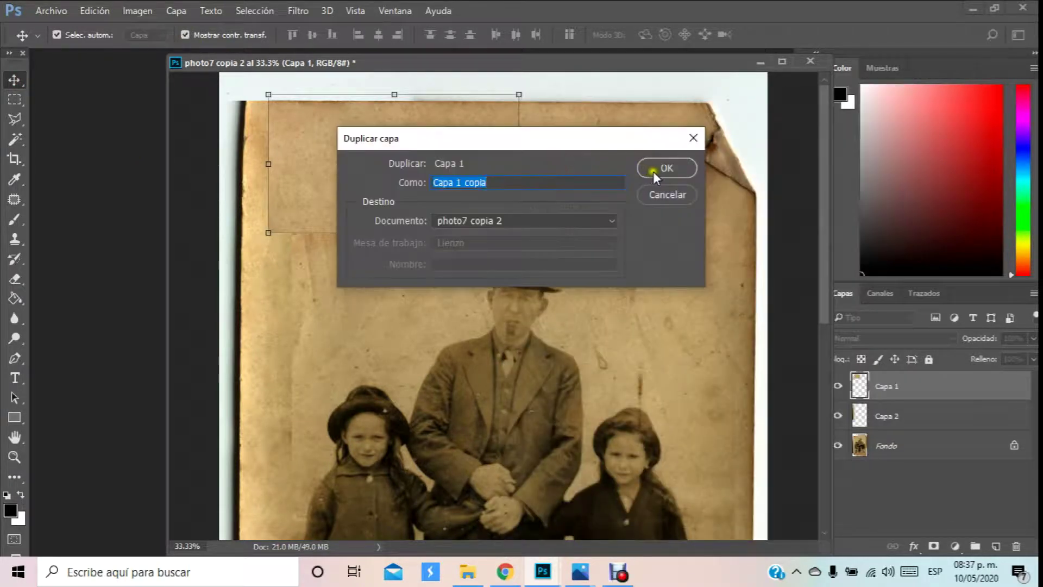
click(653, 170)
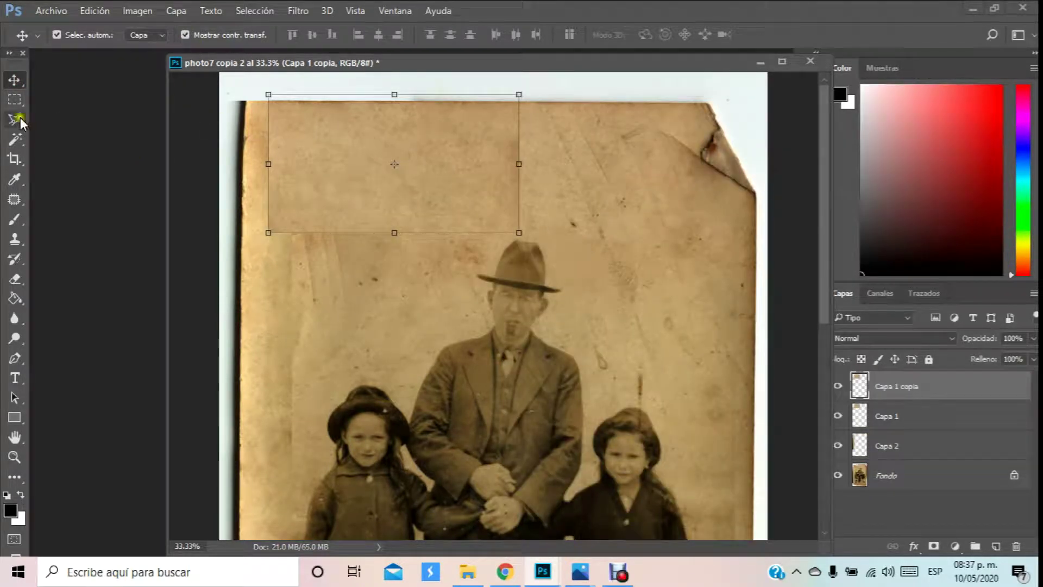
drag(362, 127, 461, 351)
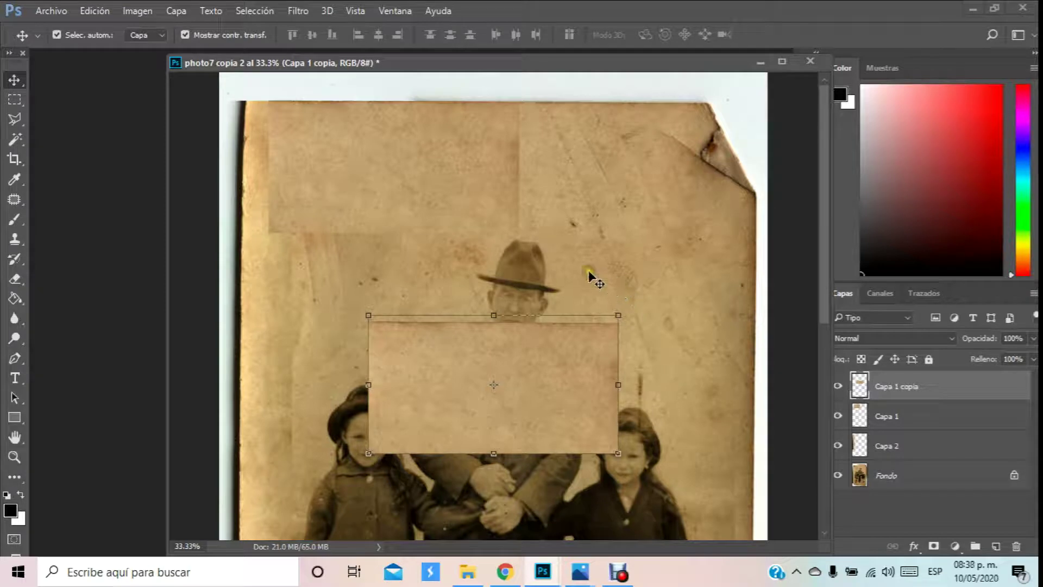
Step: Try to delete the right-hand part of Capa 1 inside a polygonal selection just short of the torn edge, and undo the deletion
click(444, 127)
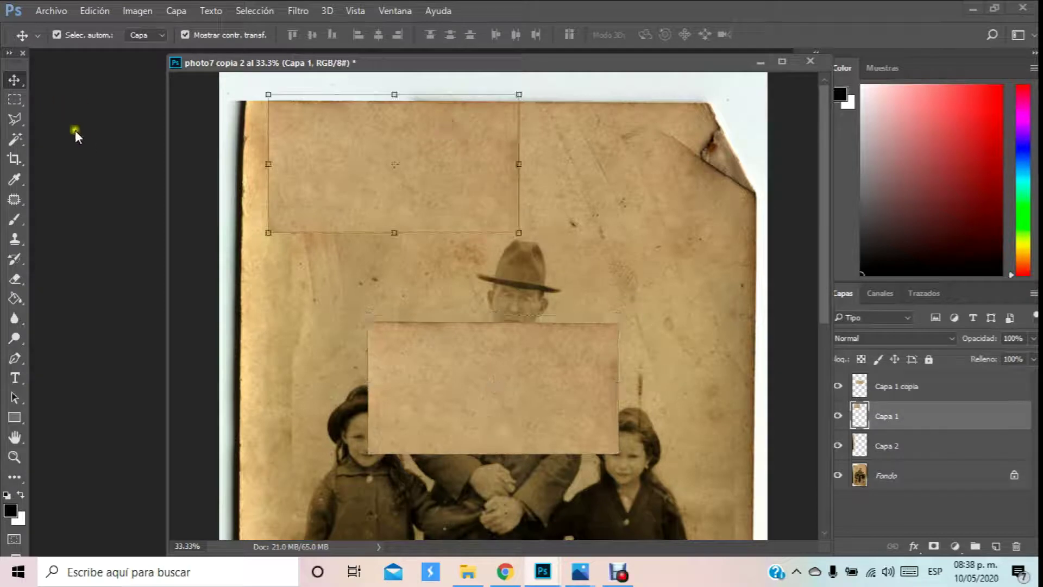
click(15, 119)
click(402, 86)
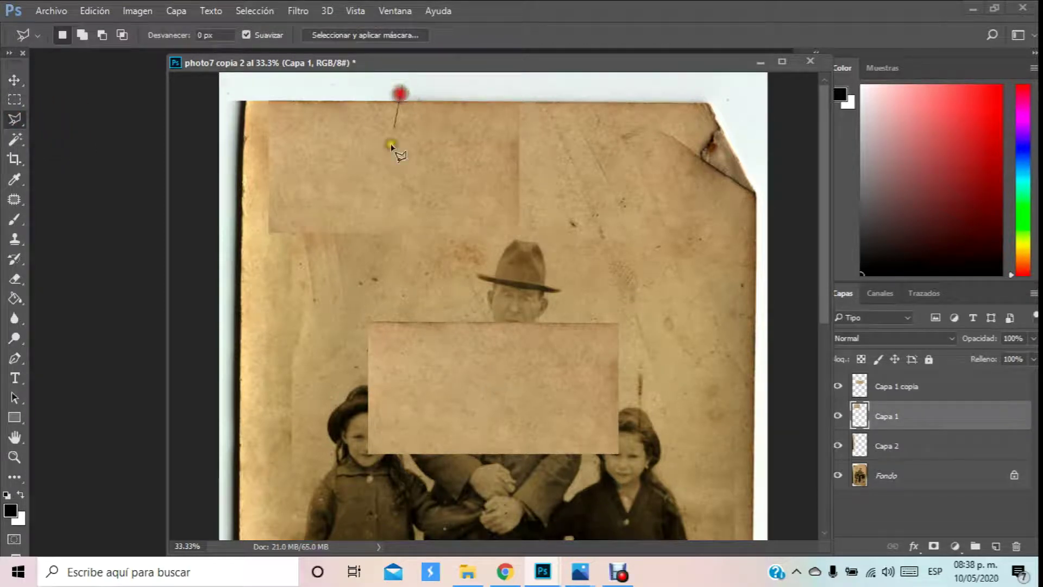
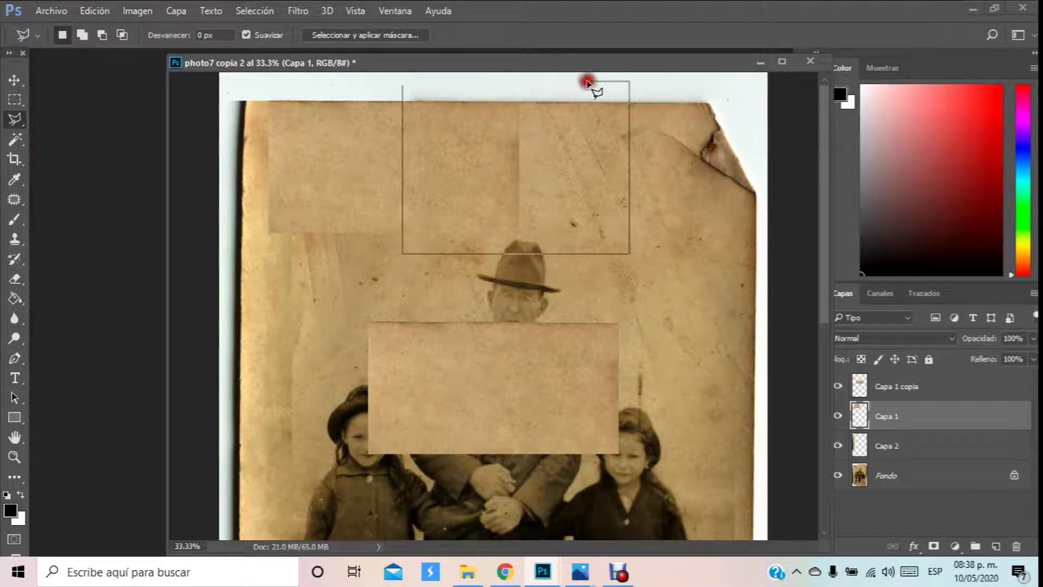
click(403, 85)
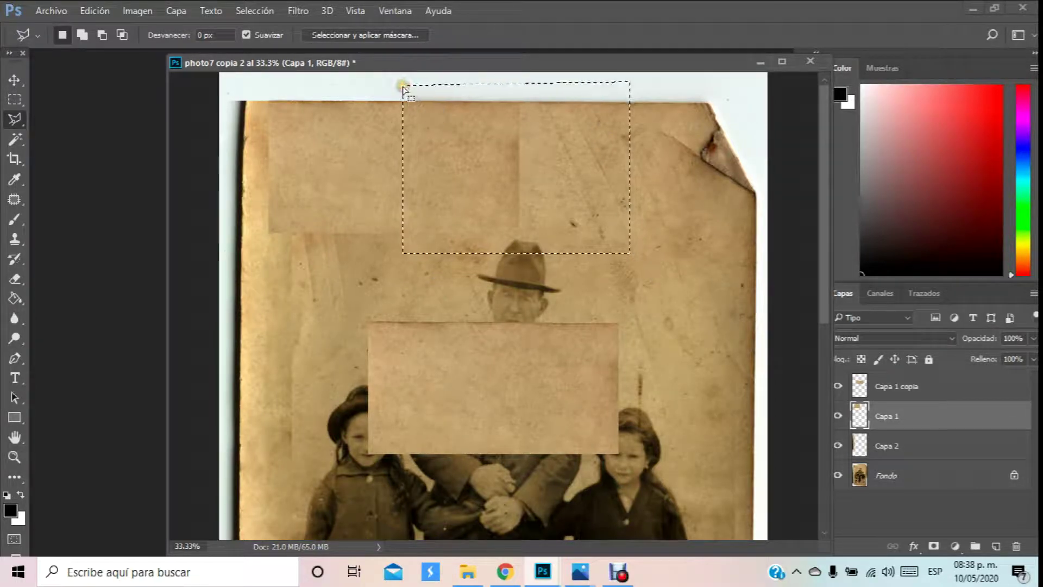
key(Delete)
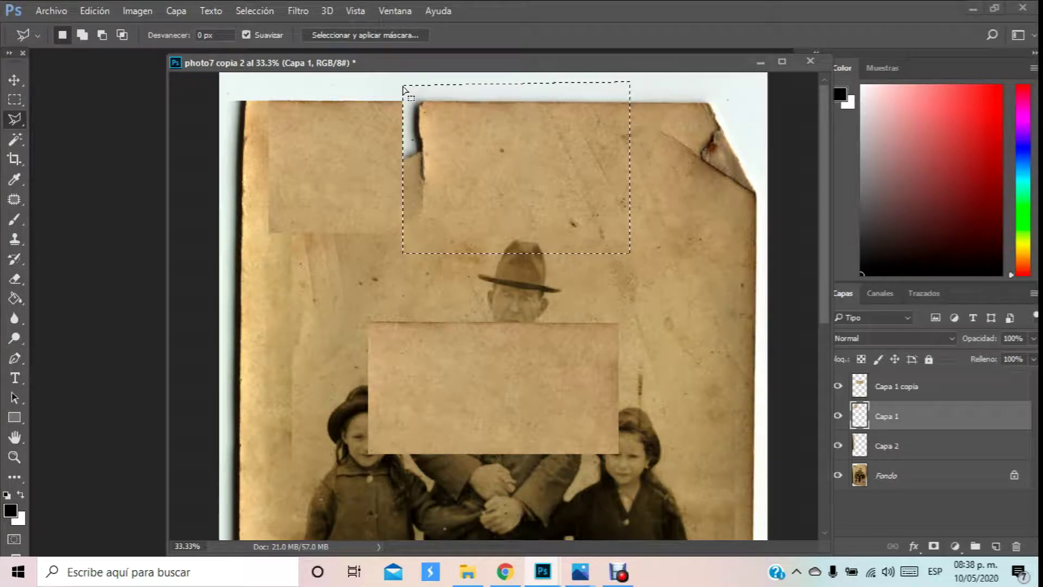
key(ctrl+z)
Step: Delete the right-hand end of Capa 1 inside a polygonal selection starting just past the torn edge, and clear the selection
click(440, 88)
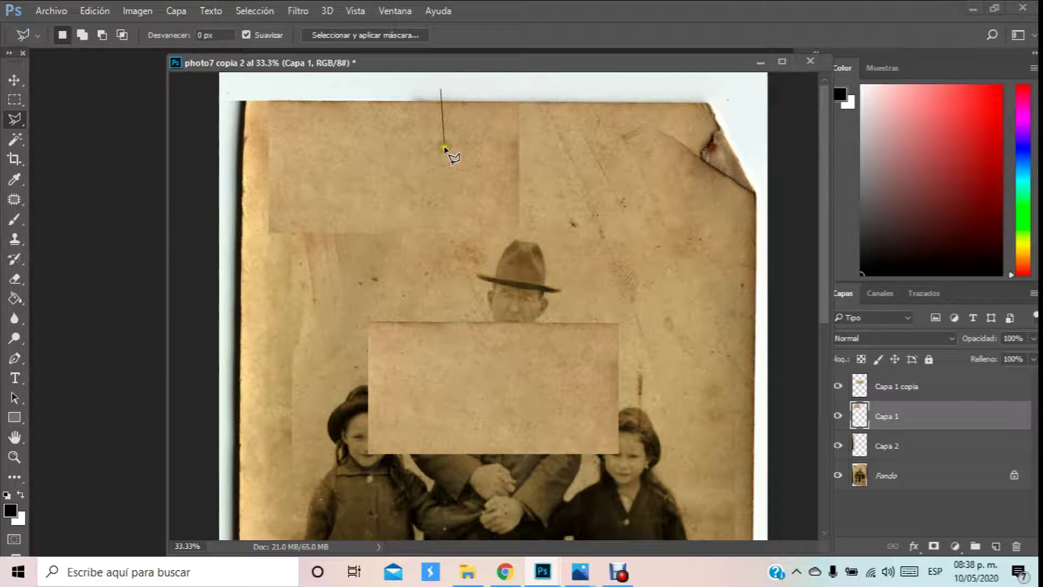
click(440, 249)
click(574, 247)
click(573, 92)
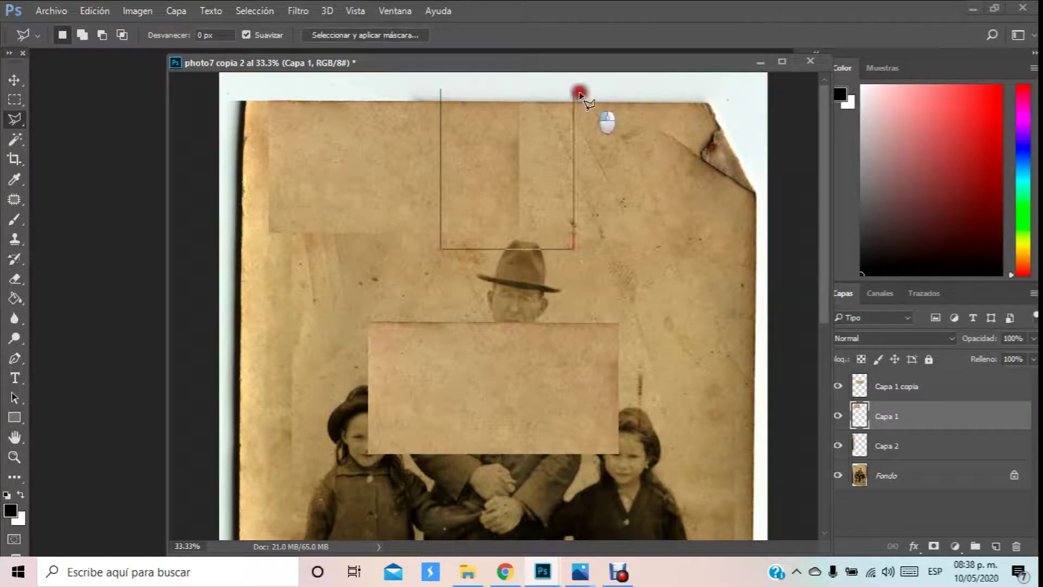
click(441, 89)
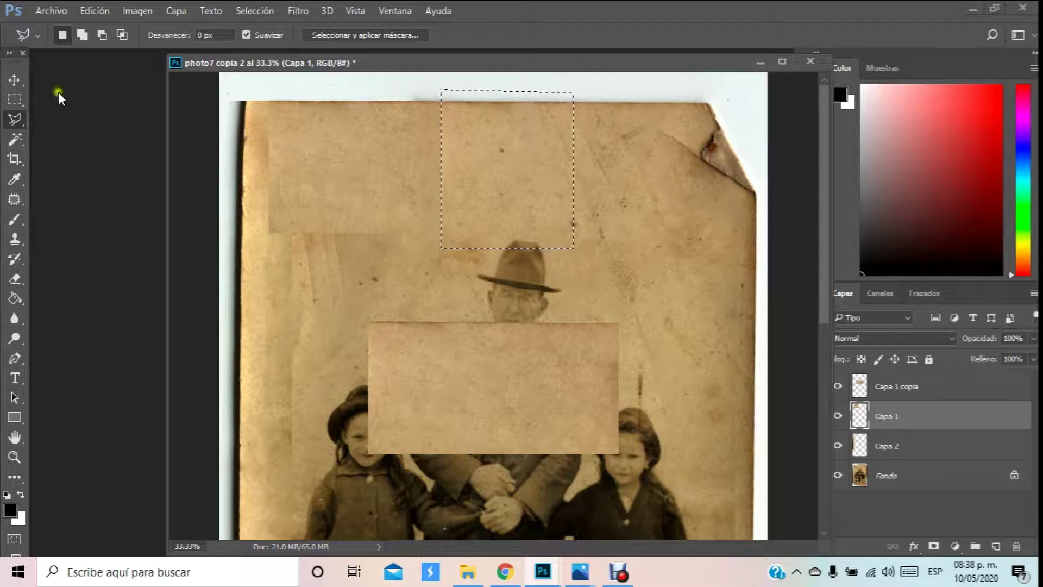
click(14, 139)
click(657, 156)
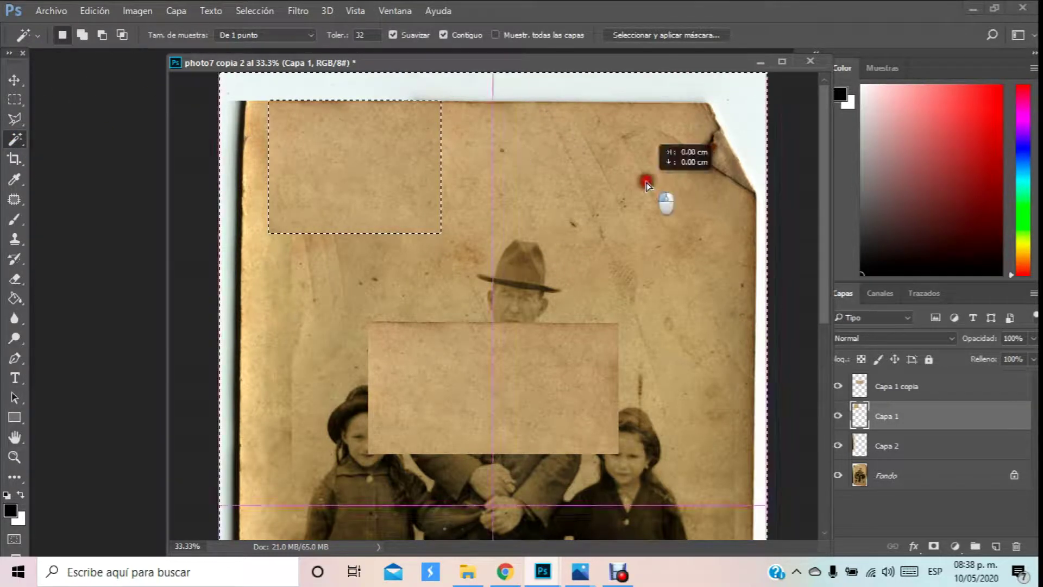
key(ctrl+d)
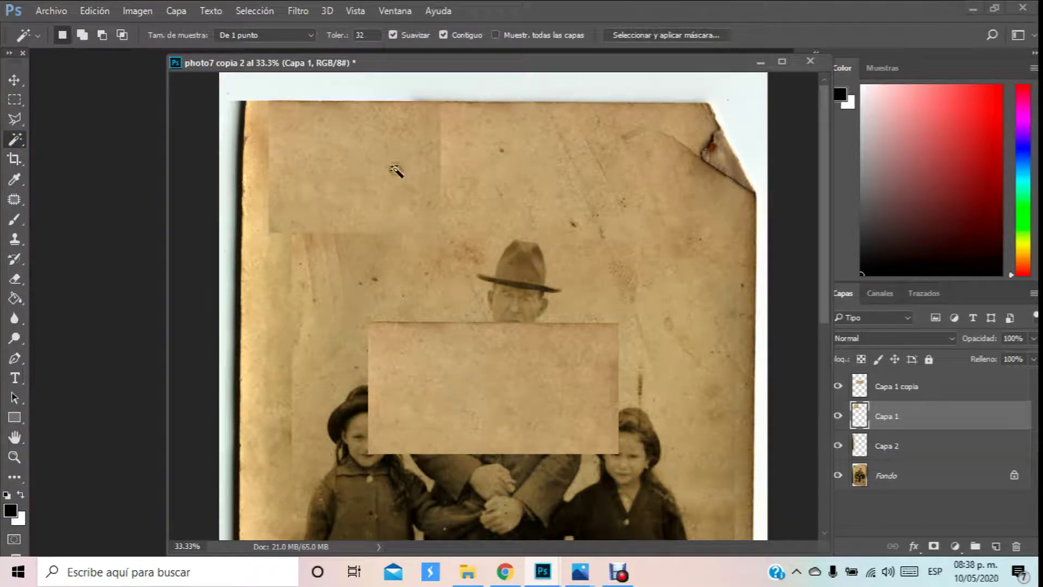
Step: Try Capa 1 copia over the folded upper-right corner, flush with the photo's right edge, and move it back over the man's torso
click(13, 81)
click(457, 354)
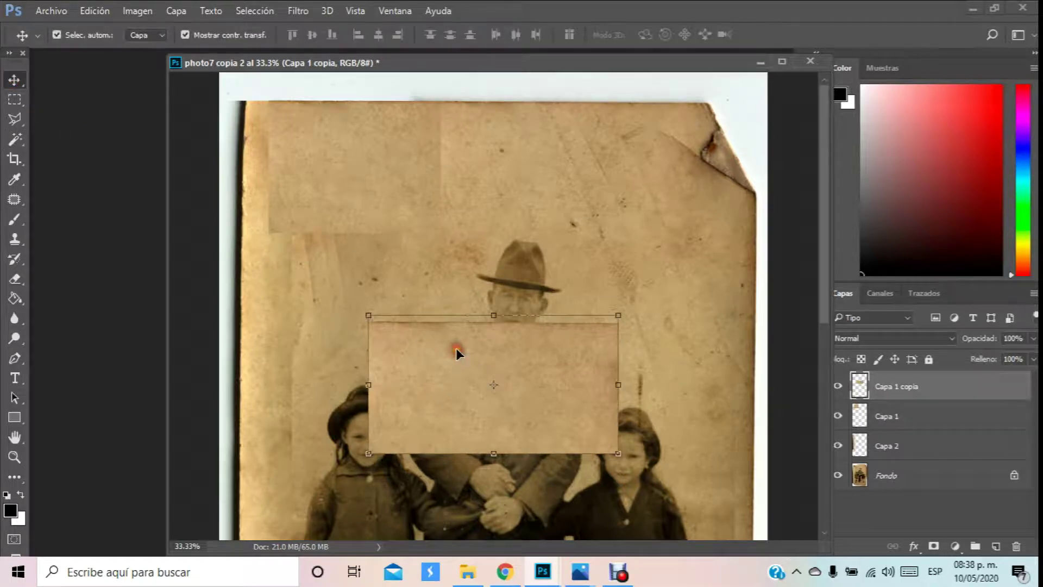
scroll(464, 334, down, 3)
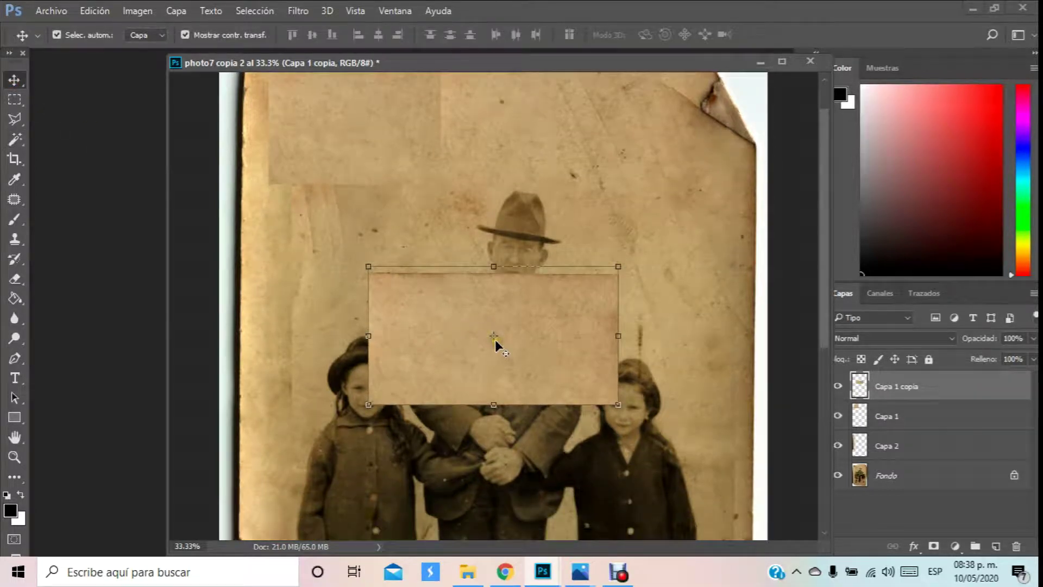
scroll(495, 344, up, 3)
drag(482, 373, 620, 150)
key(shift+Down)
key(shift+Down)
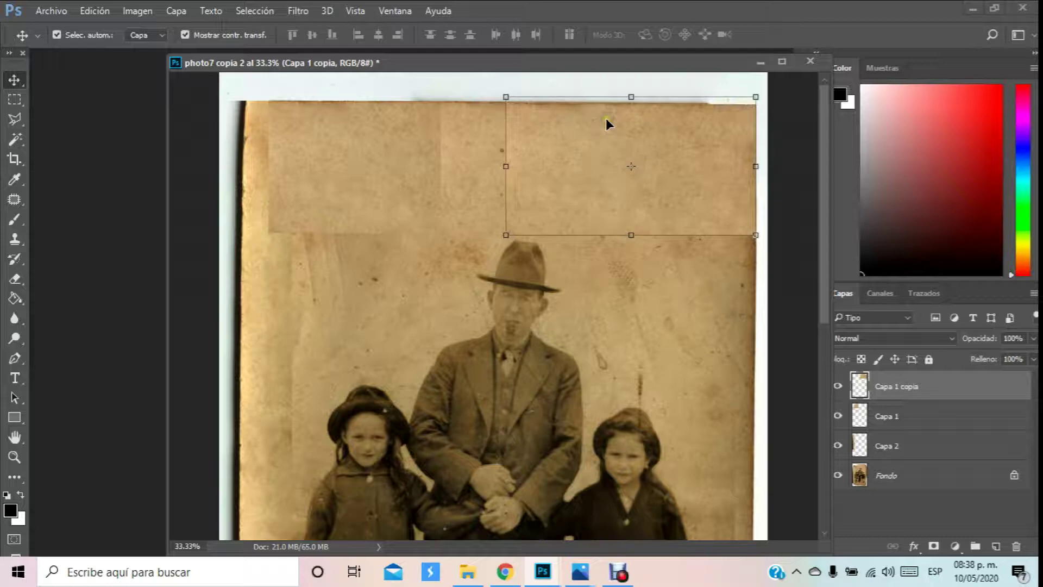
drag(608, 124, 607, 234)
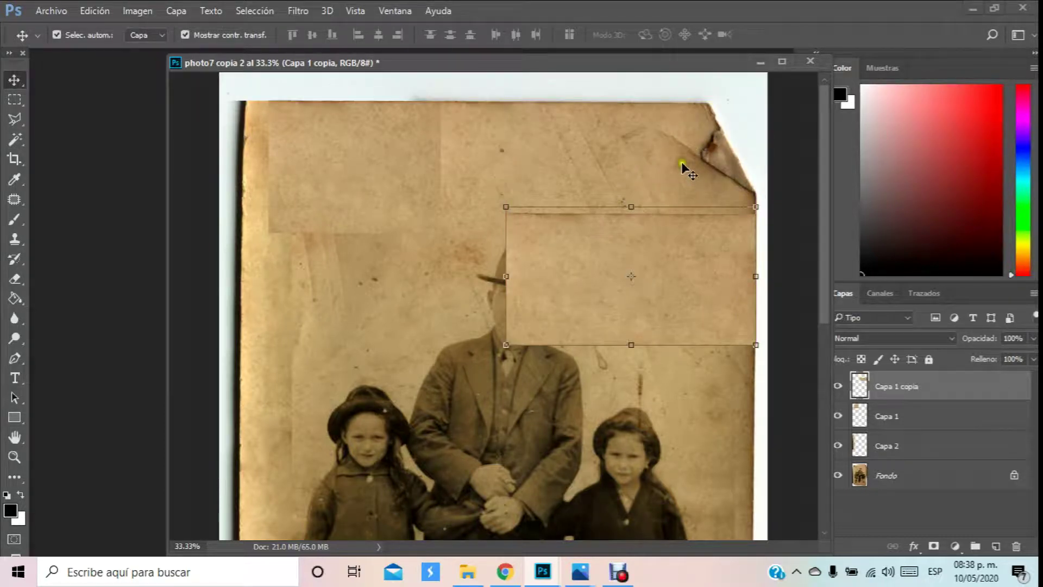
drag(631, 276, 493, 384)
Step: Place Capa 1 copia over the folded upper-right corner, slightly inside the photo's right edge, and nudge it down to match the top edge
drag(552, 364, 678, 148)
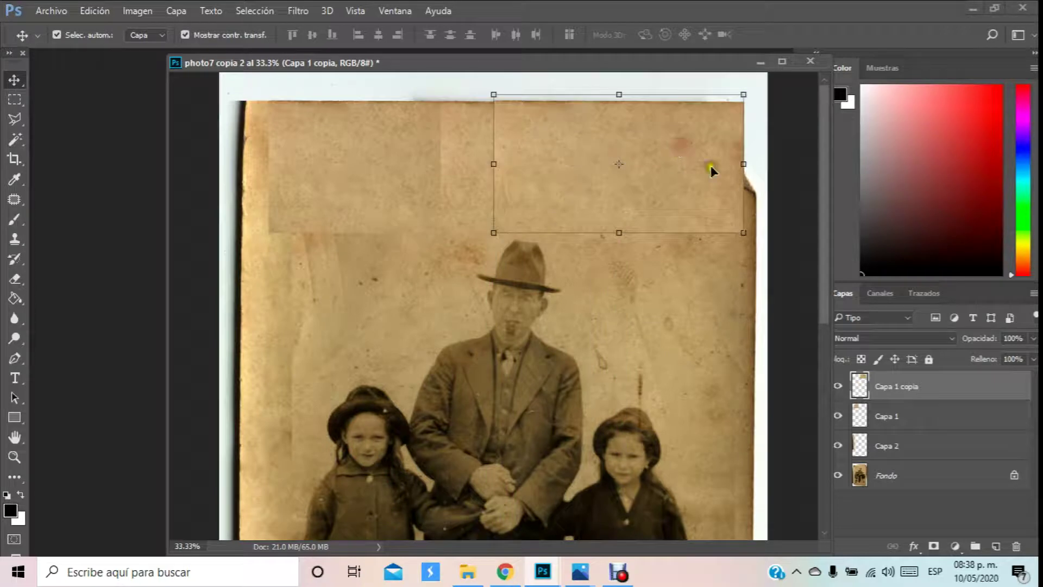
key(Down)
key(Down)
key(Down)
key(Down)
key(Down)
key(Down)
key(Down)
key(Down)
key(Down)
key(Down)
key(Down)
key(Down)
key(Up)
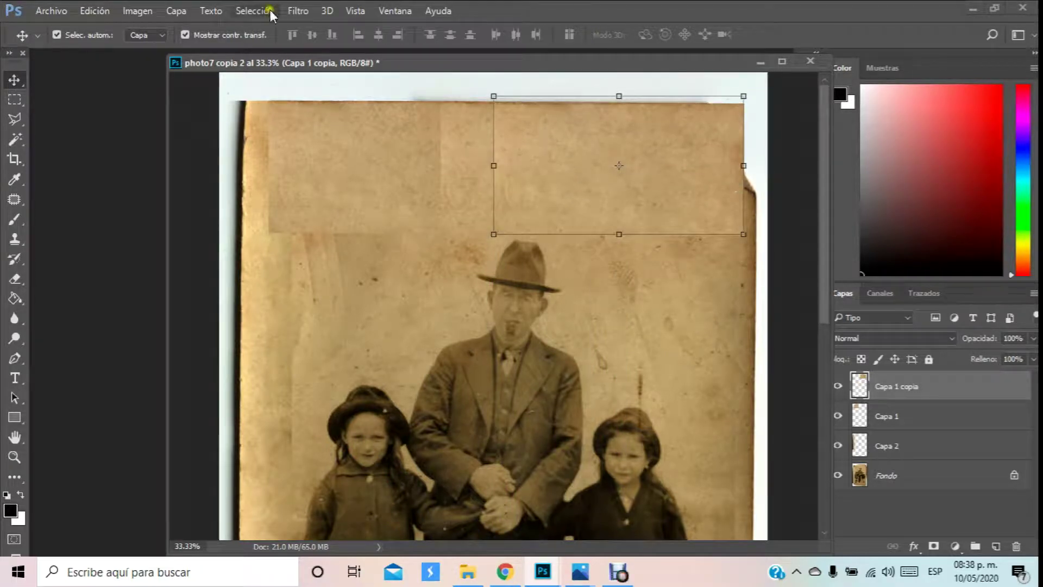
Step: Delete the left part of Capa 1 copia with a polygonal selection, keeping only the piece over the upper-right corner, and deselect
click(14, 99)
click(485, 83)
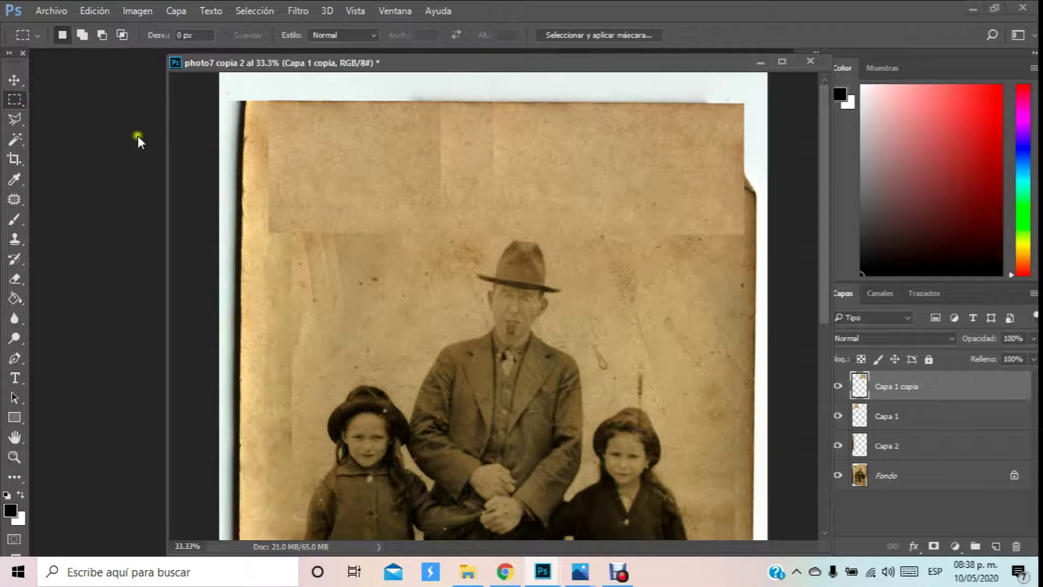
click(19, 117)
click(484, 85)
click(477, 265)
click(673, 261)
click(678, 132)
click(675, 87)
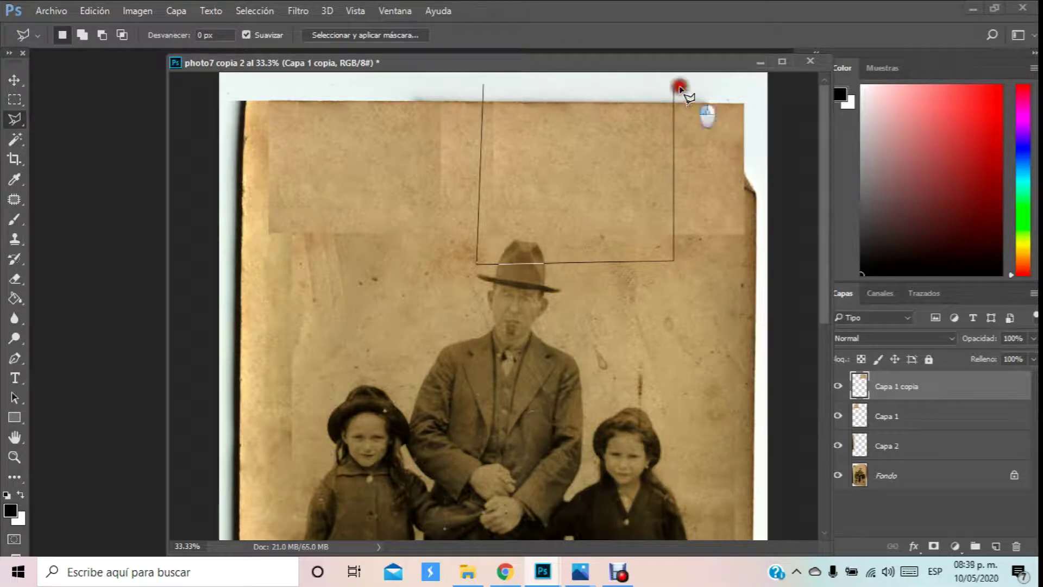
click(484, 86)
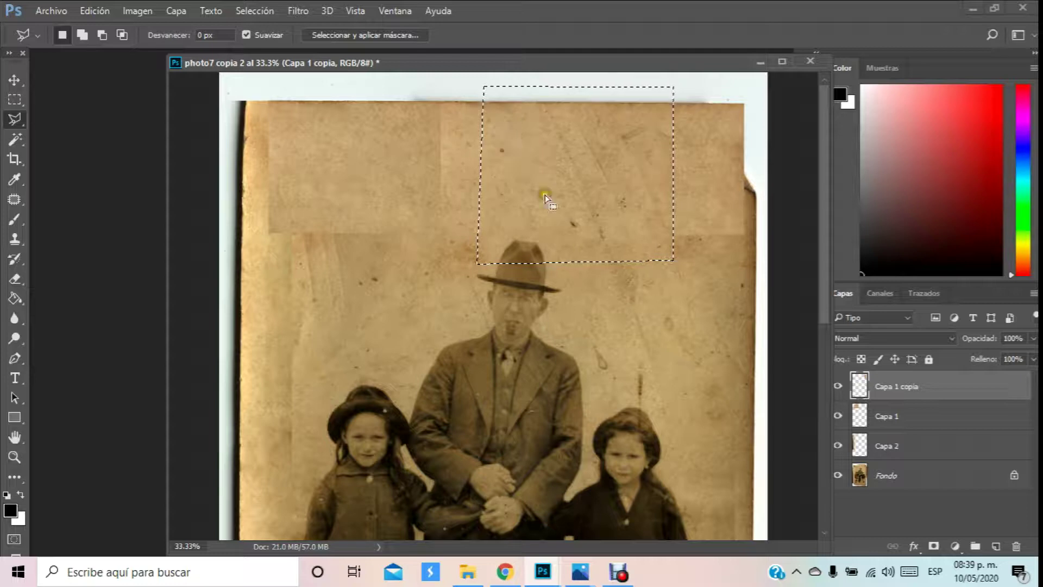
click(15, 139)
click(337, 274)
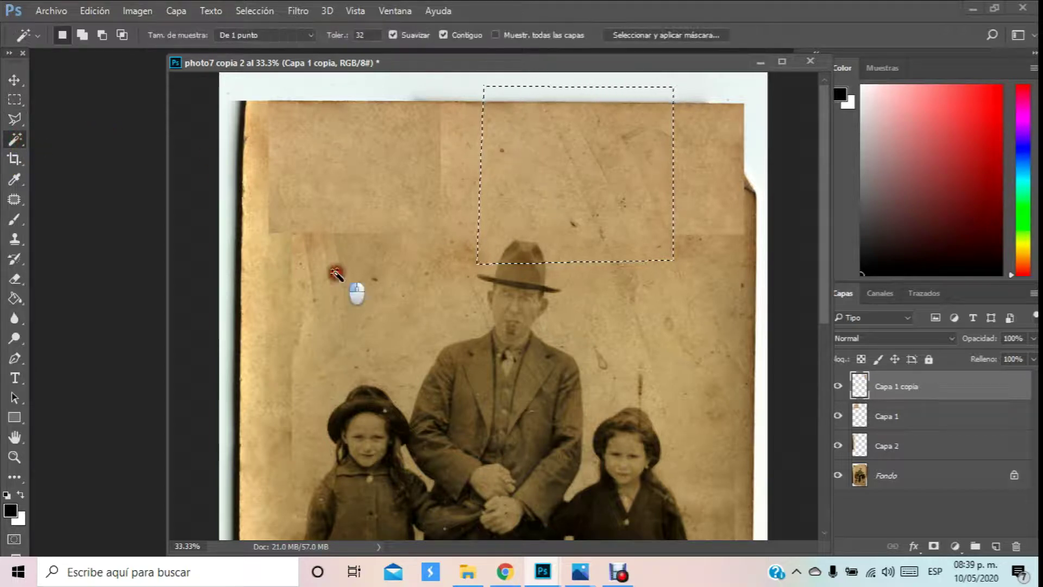
key(ctrl+d)
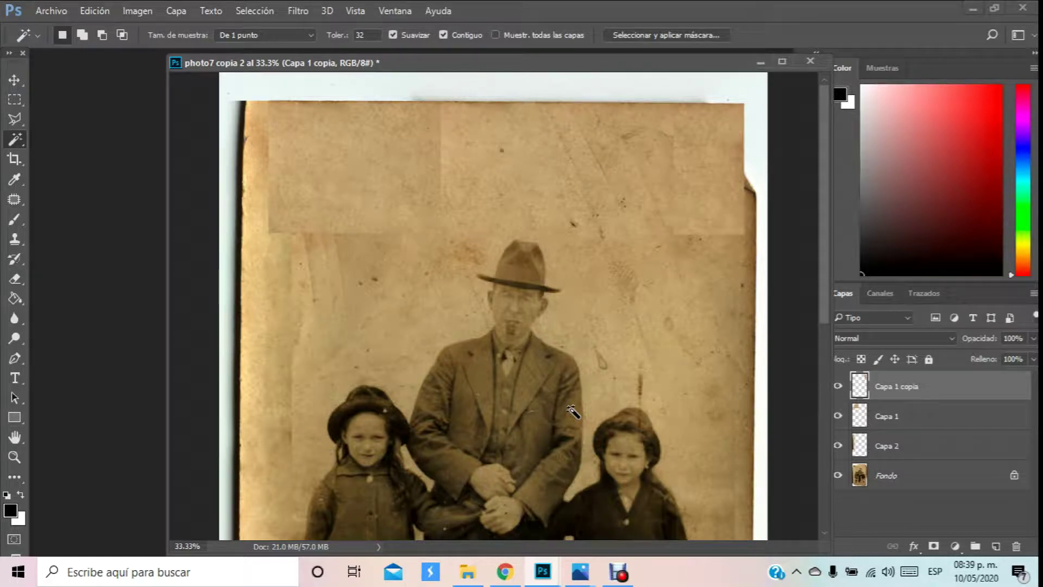
drag(713, 64, 550, 100)
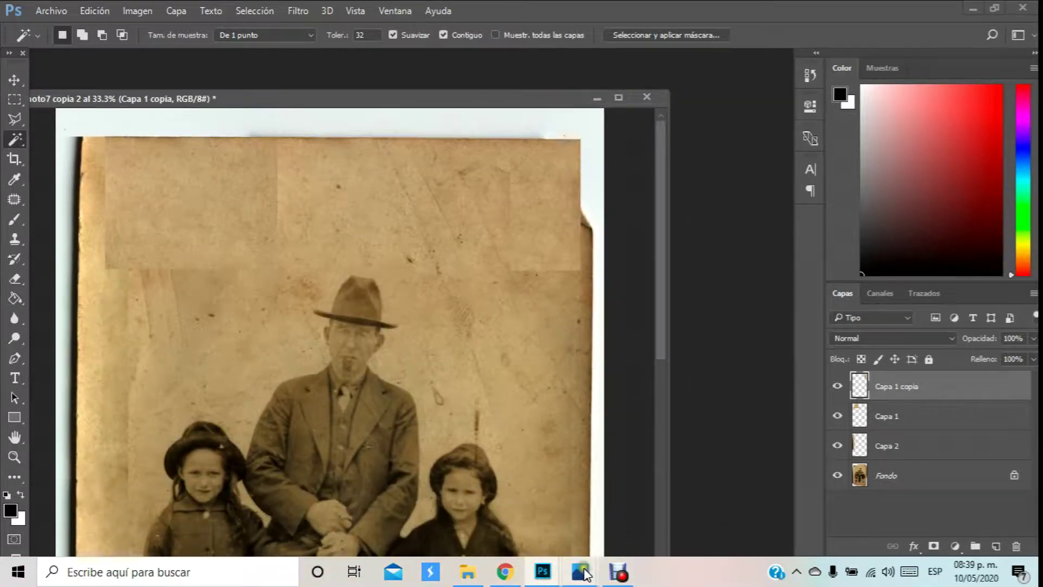
mouse_move(545, 575)
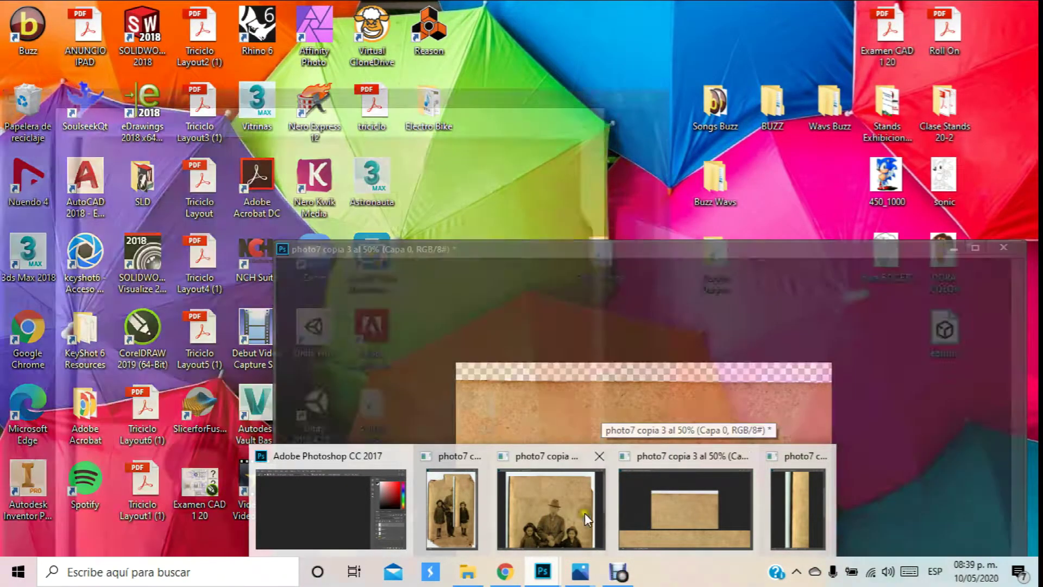
click(571, 516)
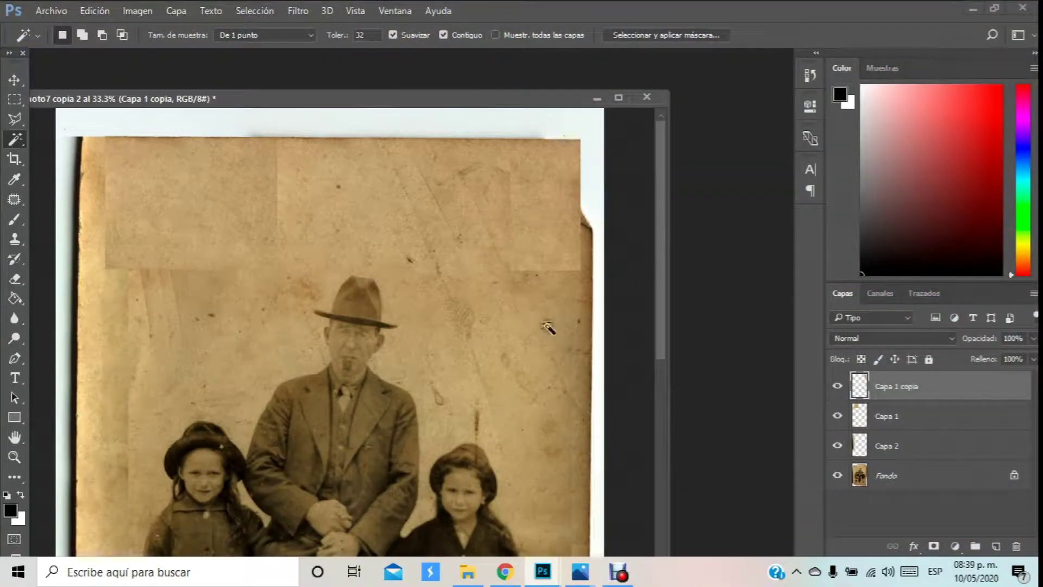
drag(426, 105, 505, 78)
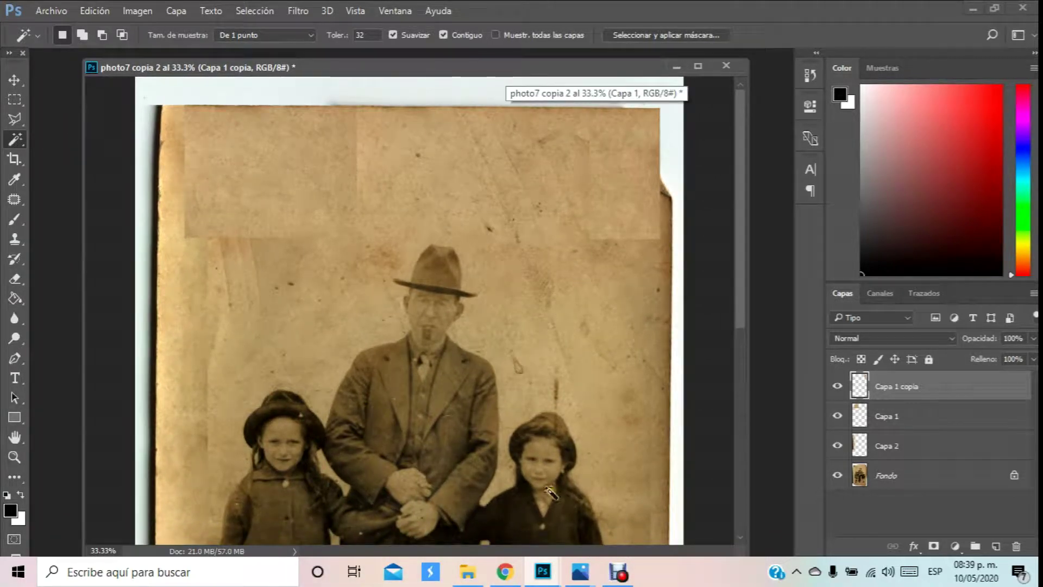
mouse_move(581, 574)
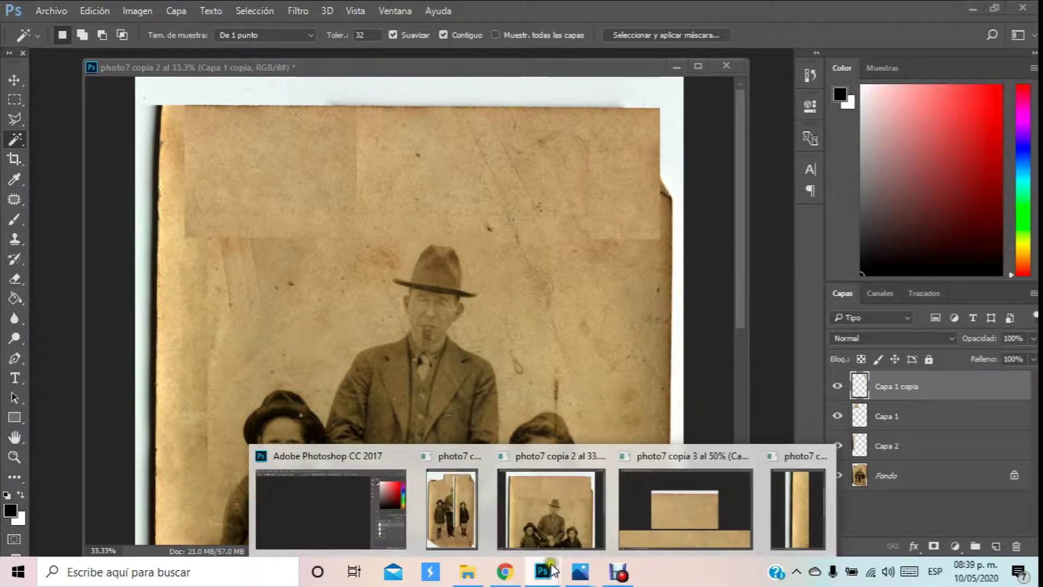
click(594, 491)
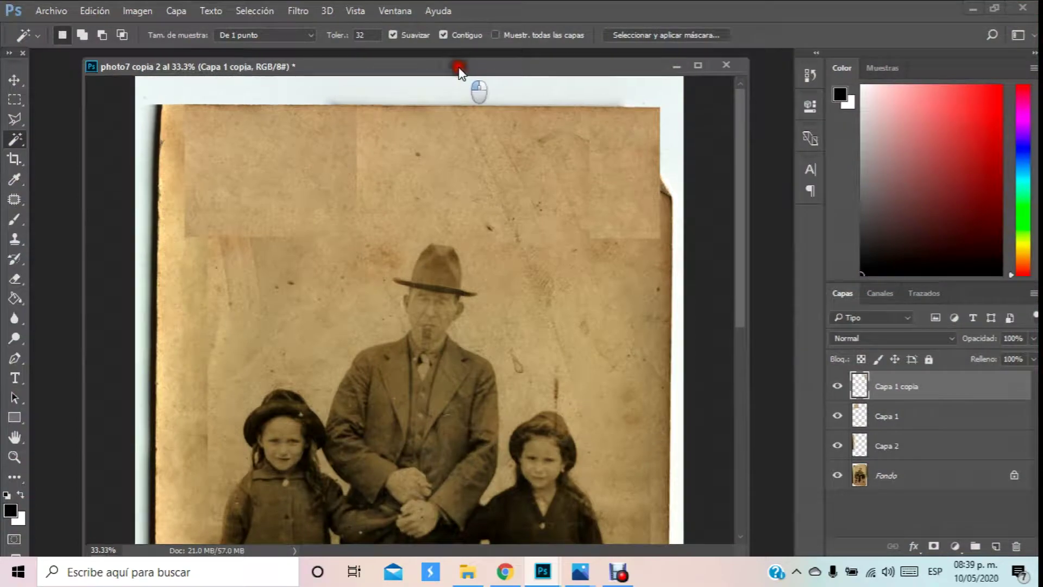
drag(458, 69, 414, 58)
Step: Bring the photo7 copia document to the front, over photo7 copia 2
mouse_move(541, 565)
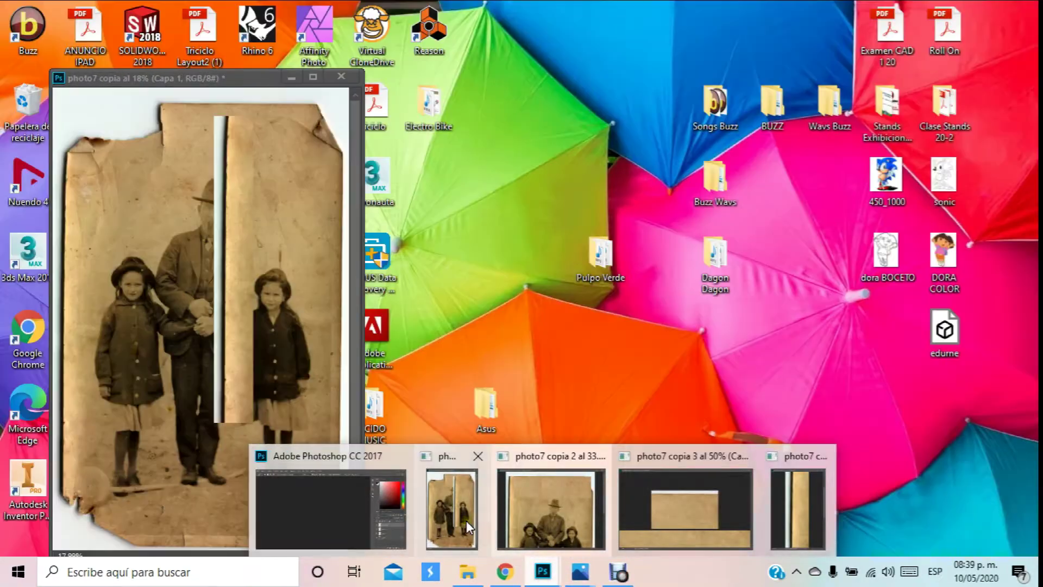
click(466, 520)
drag(252, 80, 669, 106)
click(15, 80)
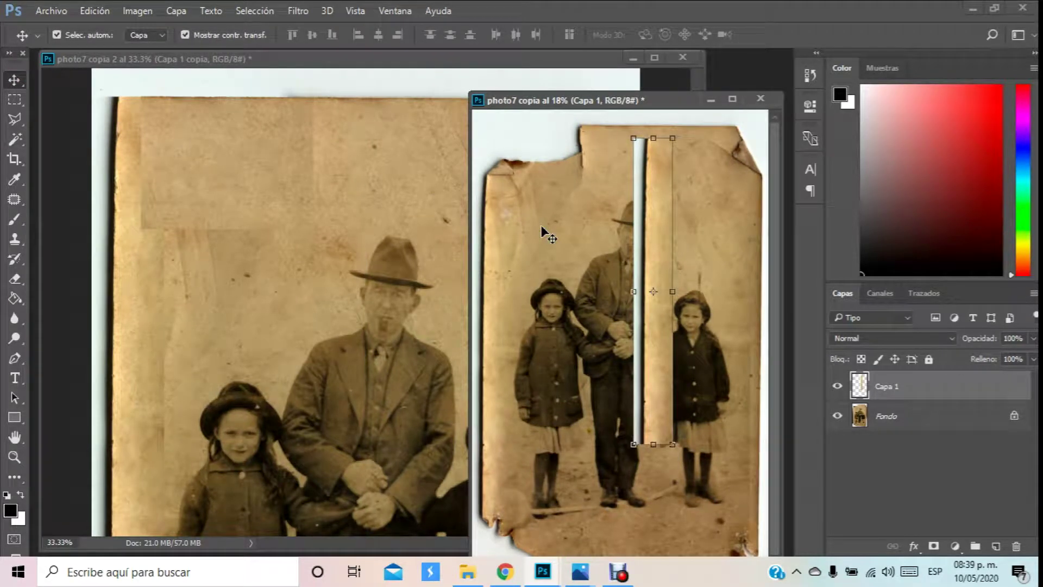
drag(668, 96, 441, 103)
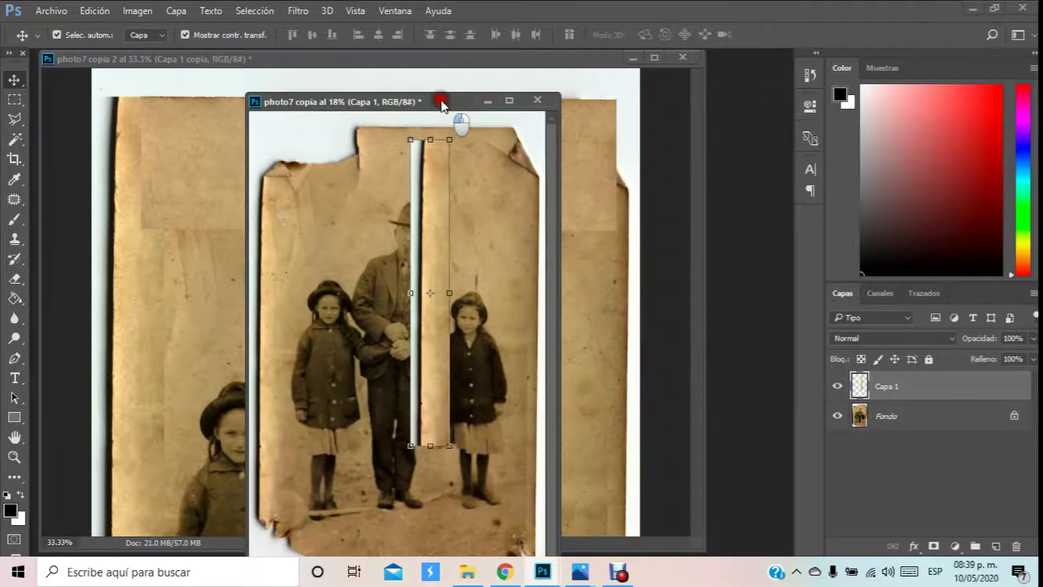
Step: Duplicate the photo7 copia image with its layers as a new document and minimize the original
click(138, 11)
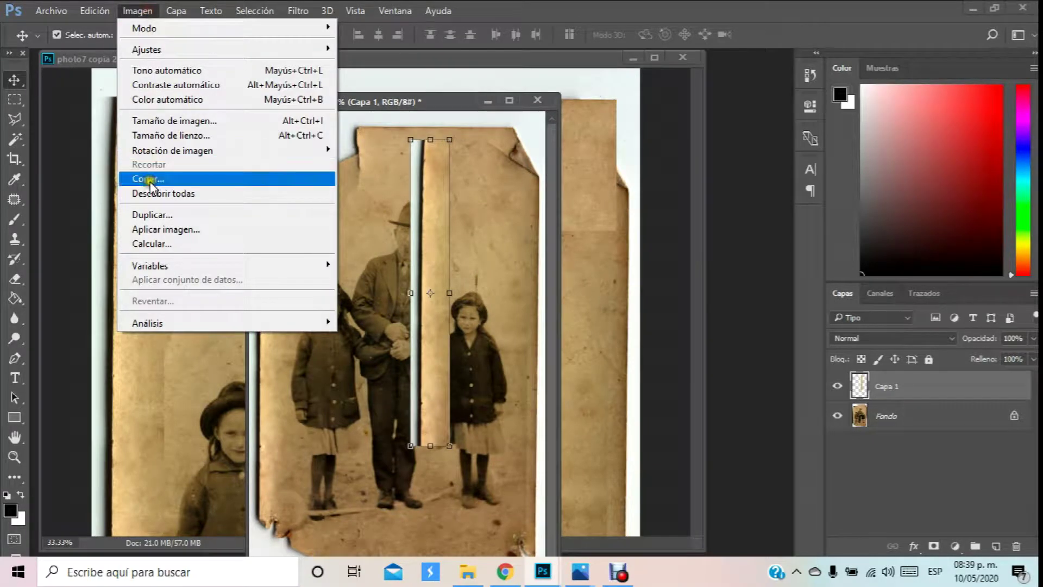
click(162, 209)
click(641, 193)
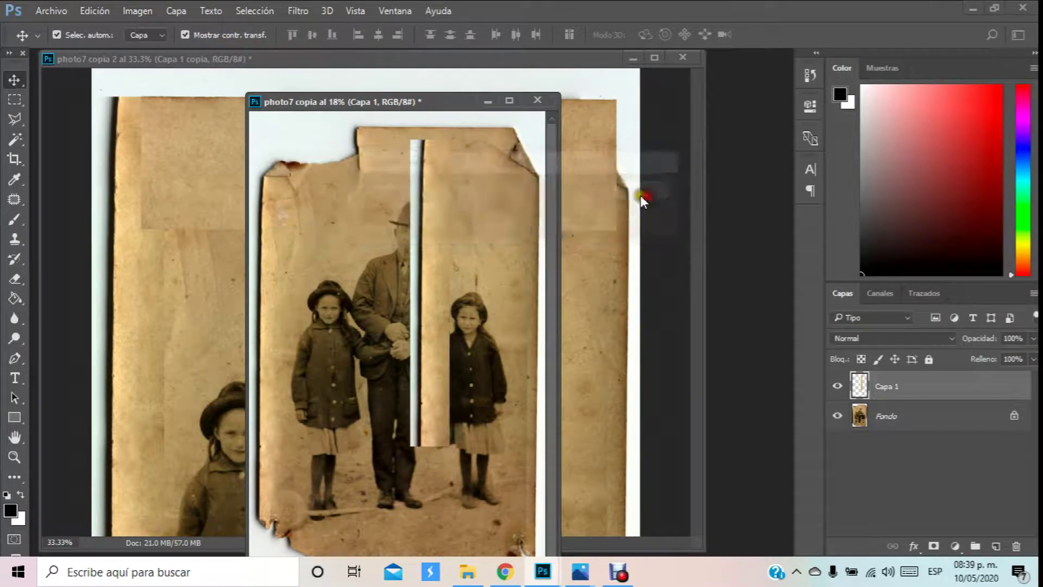
drag(431, 122, 401, 91)
click(484, 97)
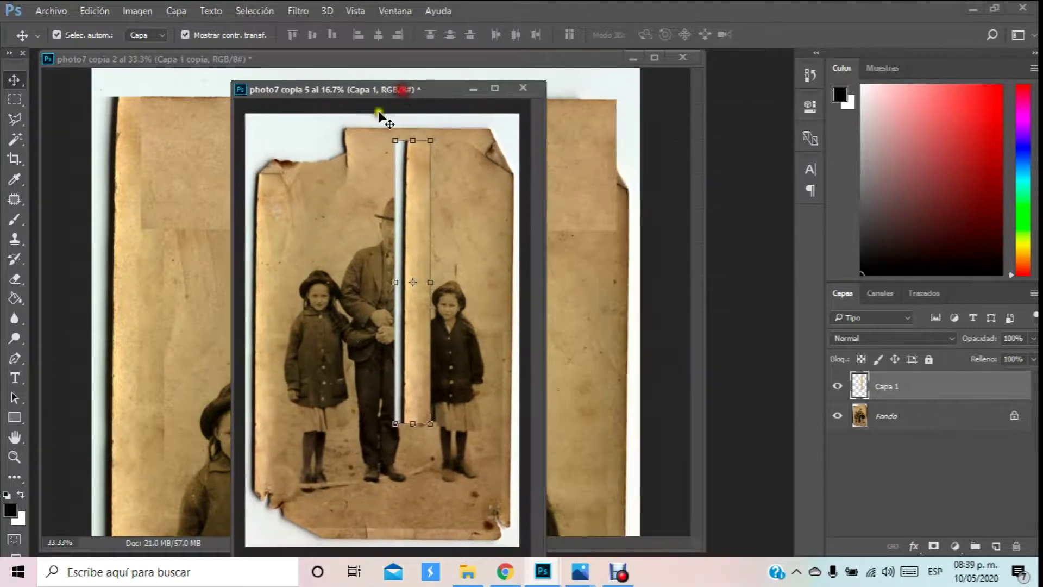
Step: Crop the duplicate to a narrow vertical strip along the photo's right edge, including a little of the white margin
click(14, 457)
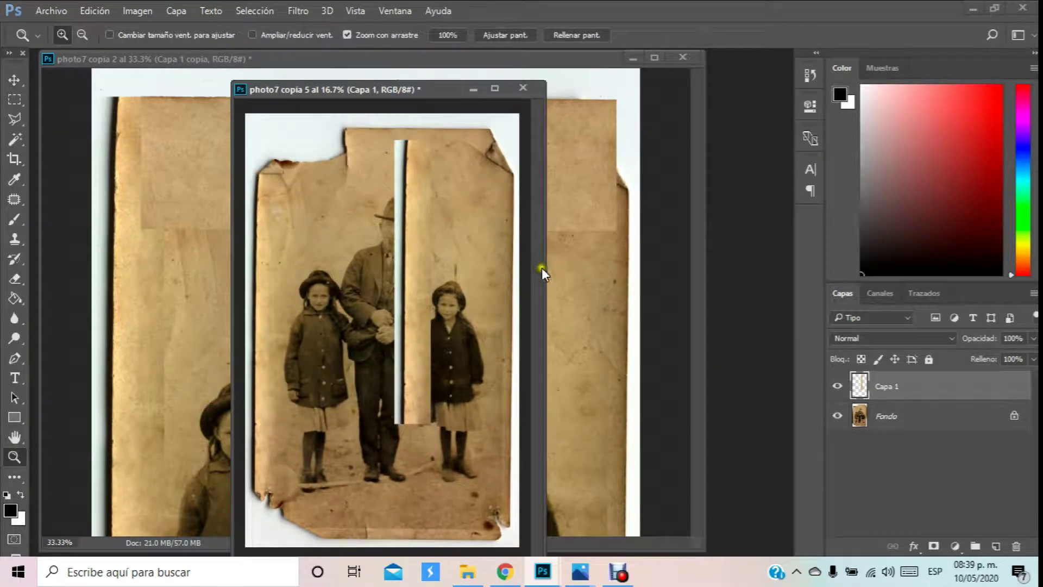
drag(543, 270, 701, 279)
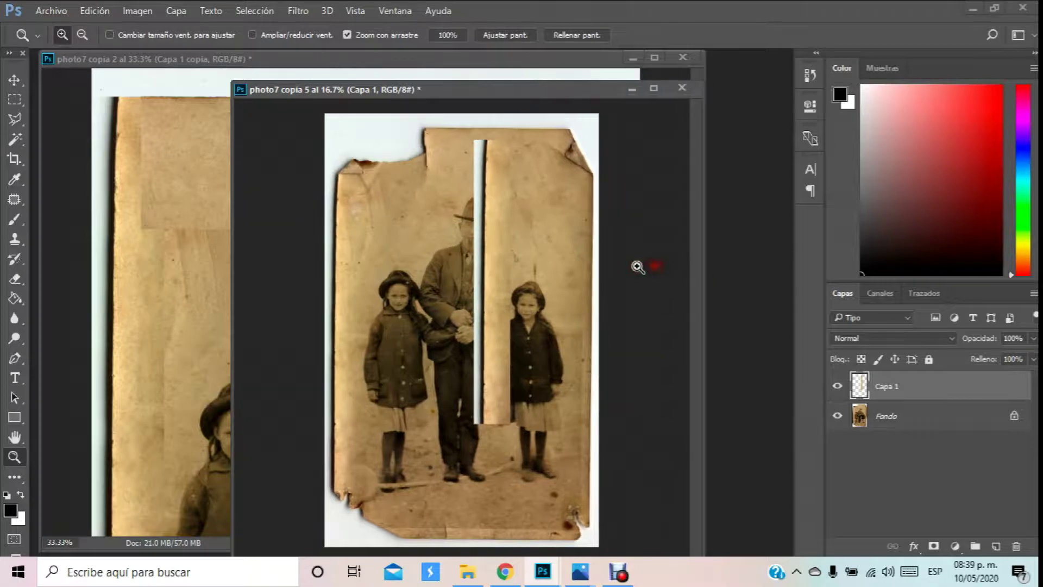
click(638, 267)
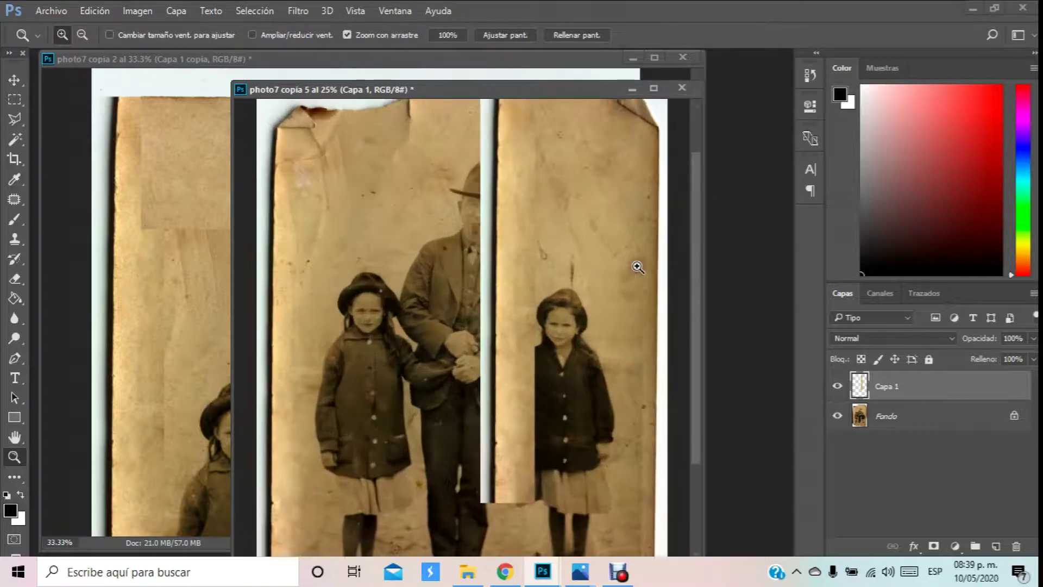
click(15, 159)
drag(630, 153, 705, 472)
drag(444, 328, 441, 328)
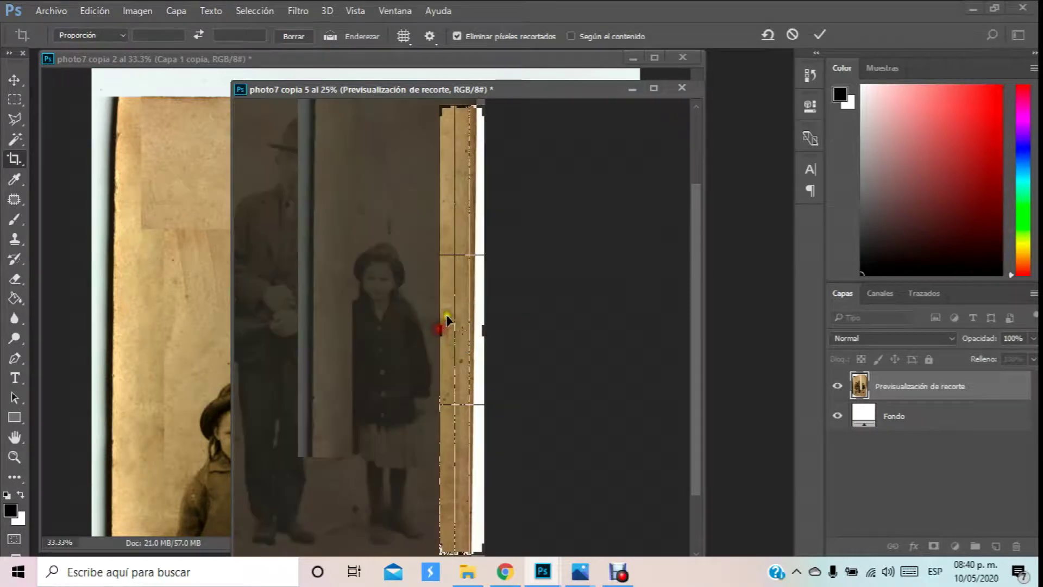
double_click(457, 291)
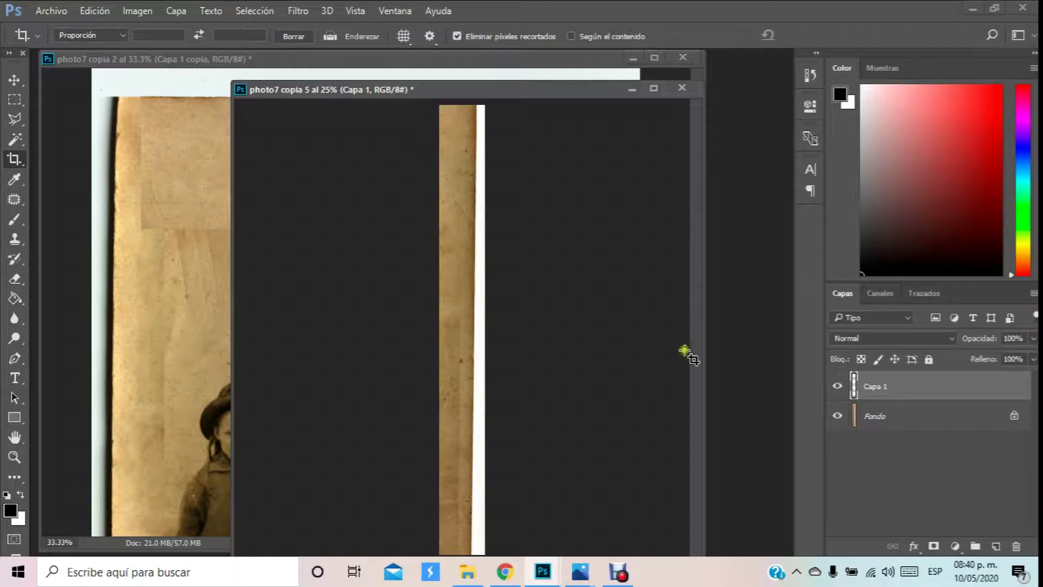
Step: Convert the cropped duplicate's locked Fondo background into a regular layer with the default settings
click(15, 140)
click(472, 137)
click(472, 142)
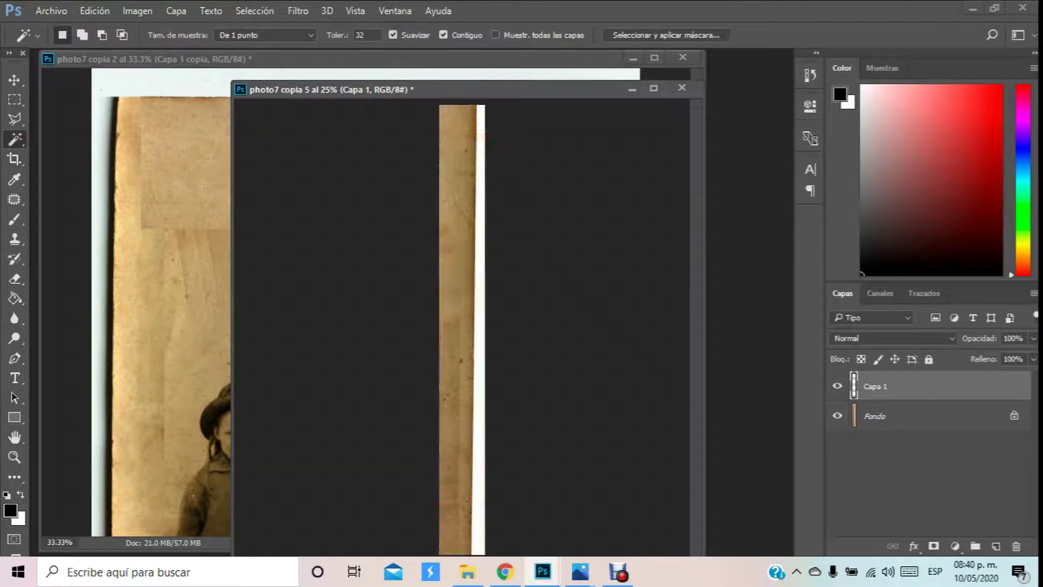
click(955, 414)
right_click(944, 413)
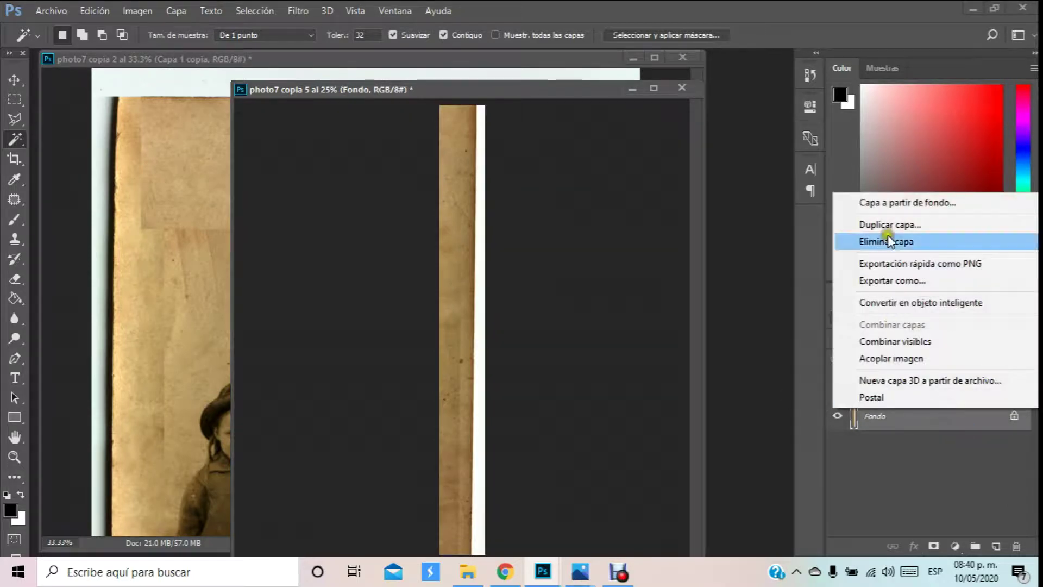
click(906, 194)
right_click(899, 417)
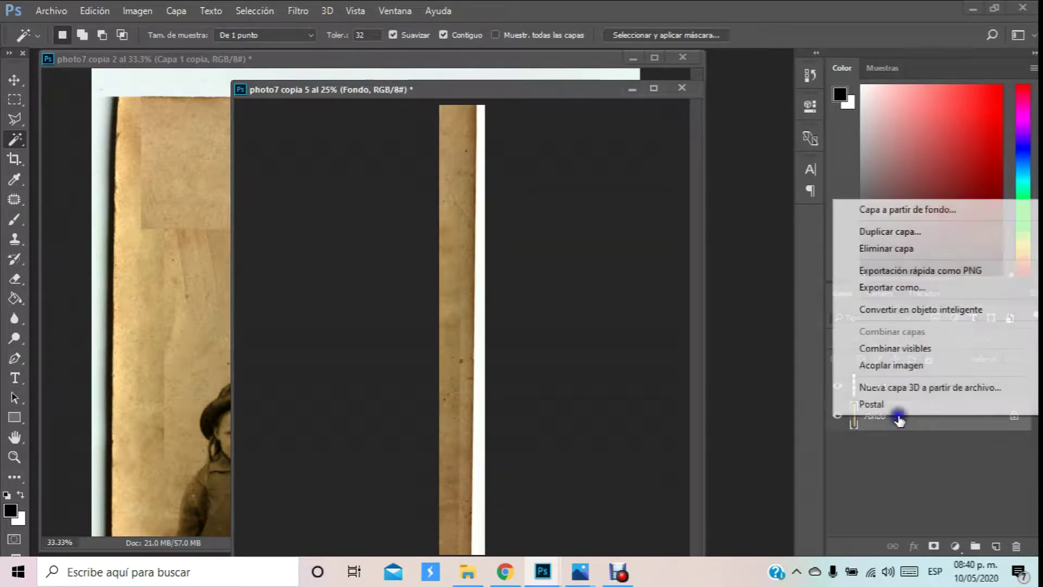
click(895, 208)
click(677, 180)
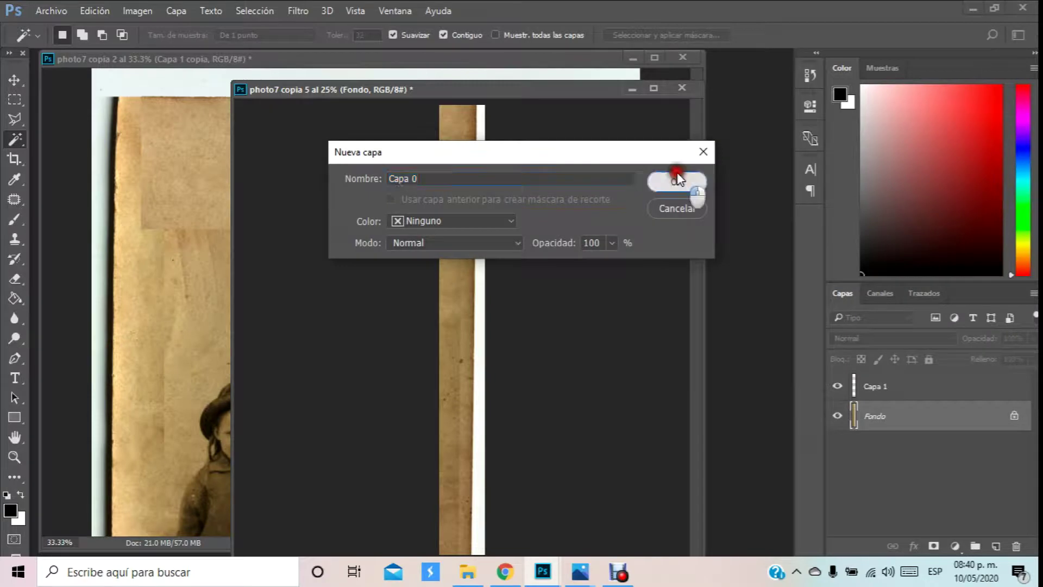
Step: Delete the white margin beside the strip's right edge with the Magic Wand and clear the selection
click(481, 242)
key(Delete)
click(479, 246)
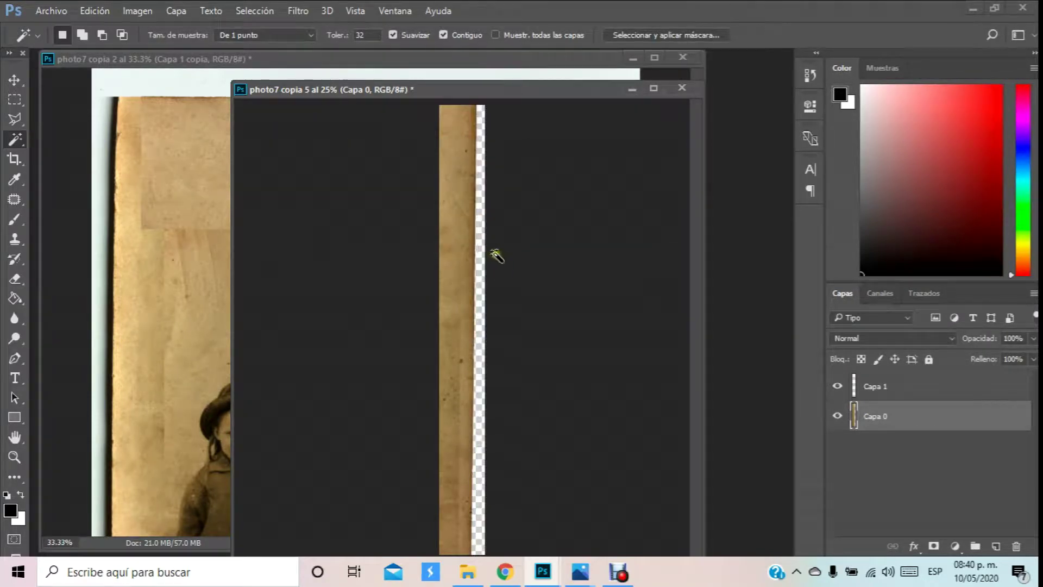
Step: Remove the crease and dark spots along the strip with the Patch tool, using cleaner paper areas above them, and deselect
click(14, 457)
click(463, 169)
scroll(468, 258, down, 3)
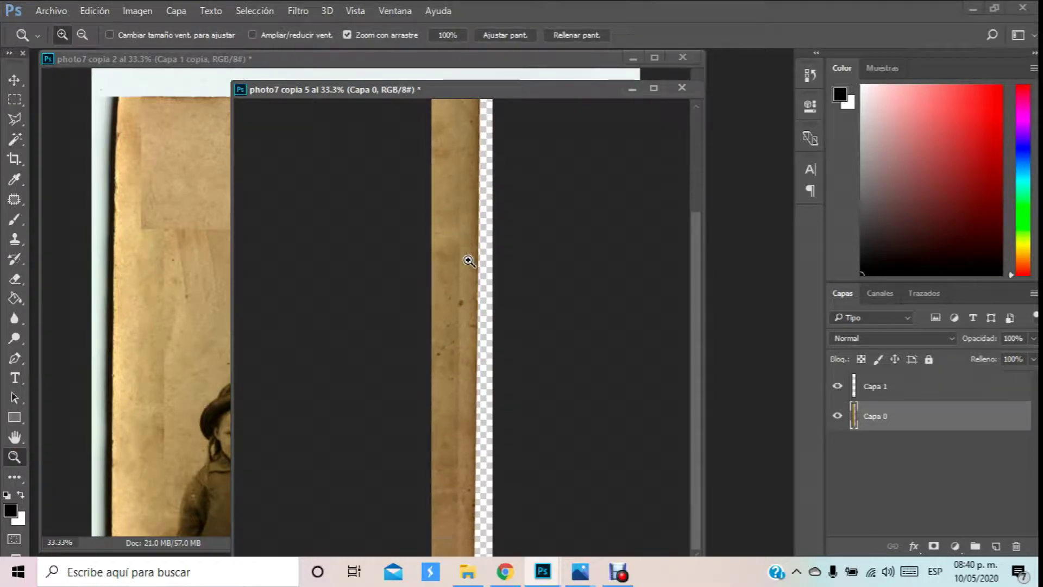
click(14, 203)
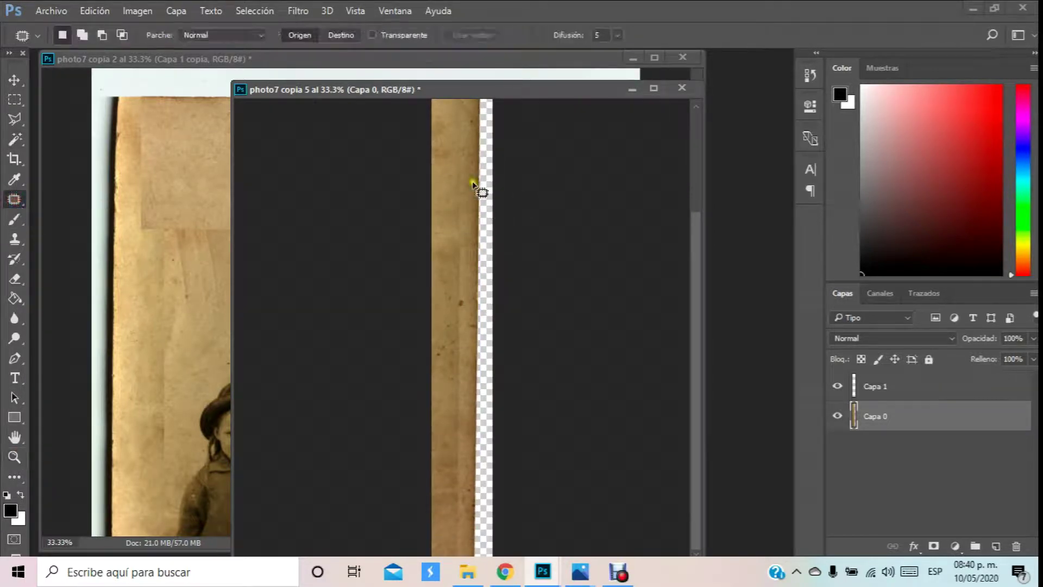
mouse_move(471, 164)
mouse_down()
mouse_move(458, 189)
mouse_move(448, 519)
mouse_move(461, 512)
mouse_move(472, 164)
mouse_up()
mouse_move(470, 200)
mouse_down()
mouse_move(450, 157)
mouse_move(454, 124)
mouse_up()
click(450, 169)
mouse_move(451, 343)
mouse_down()
mouse_move(451, 326)
mouse_move(465, 366)
mouse_move(464, 143)
mouse_up()
click(451, 217)
mouse_move(447, 343)
mouse_down()
mouse_move(444, 427)
mouse_move(461, 445)
mouse_move(459, 345)
mouse_up()
mouse_move(460, 380)
mouse_down()
mouse_move(460, 185)
mouse_move(451, 193)
mouse_up()
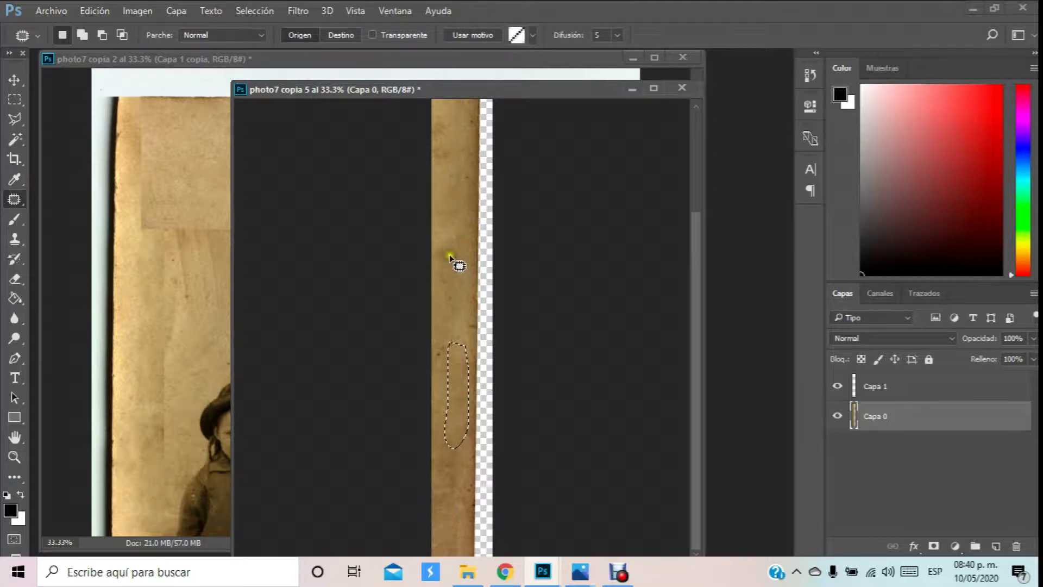
click(464, 468)
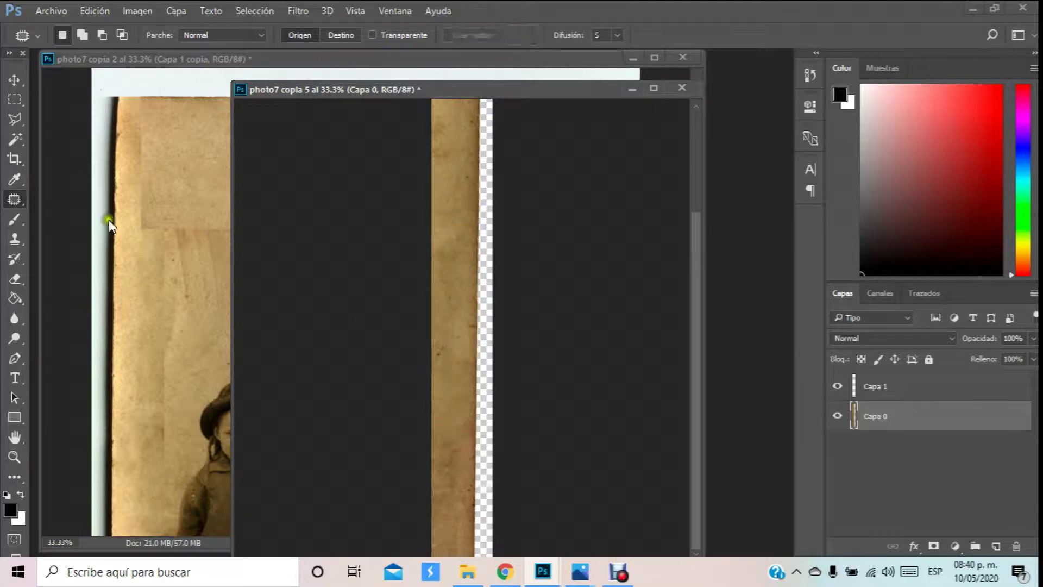
Step: Add the cleaned strip to photo7 copia 2, flush with the photo's top and right edges, and order its layer between Capa 1 and Capa 2
click(22, 80)
drag(524, 93, 917, 209)
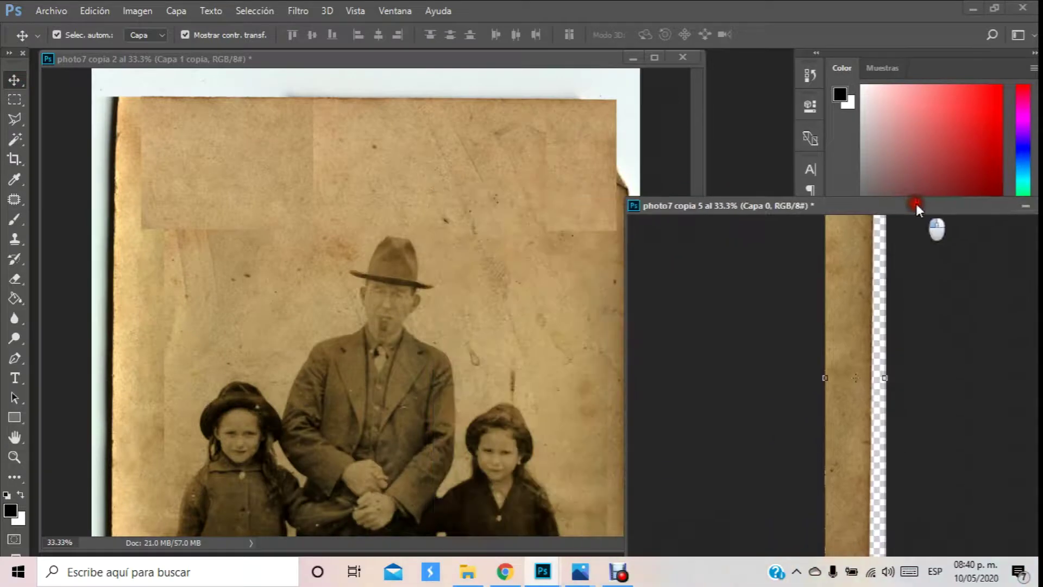
drag(870, 378, 535, 326)
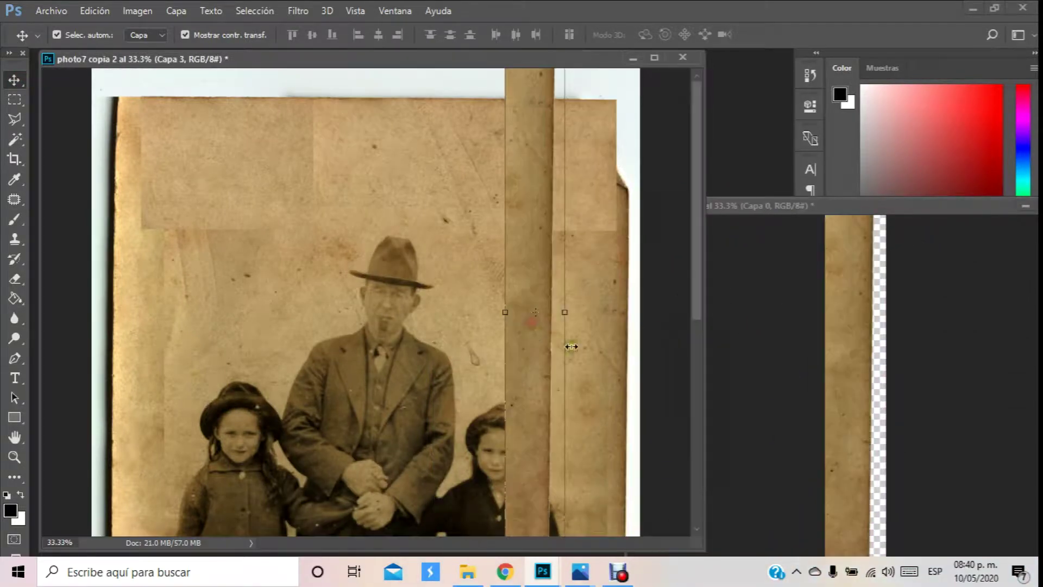
click(1018, 205)
drag(533, 157, 602, 251)
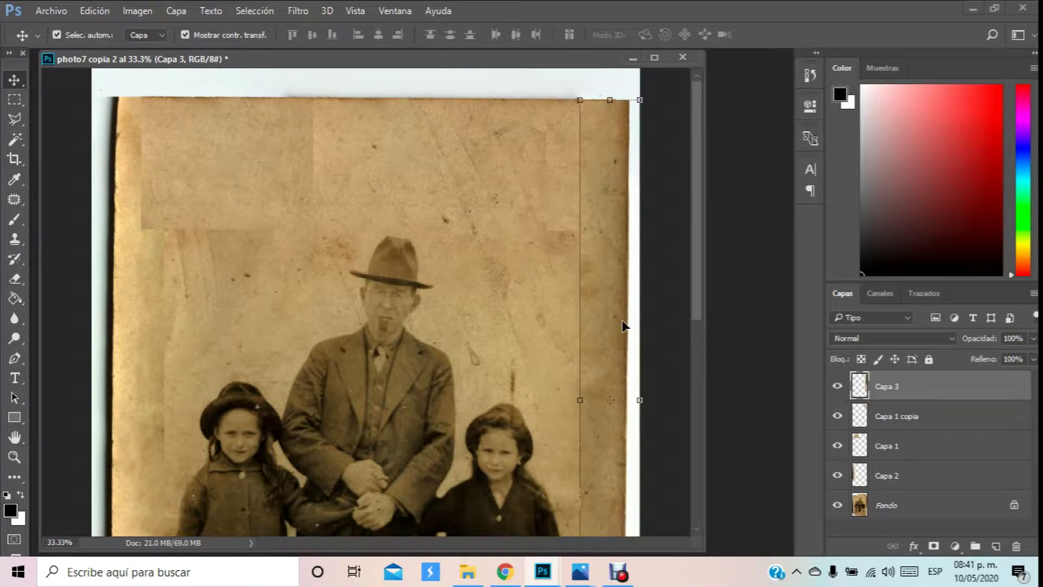
drag(908, 397, 919, 459)
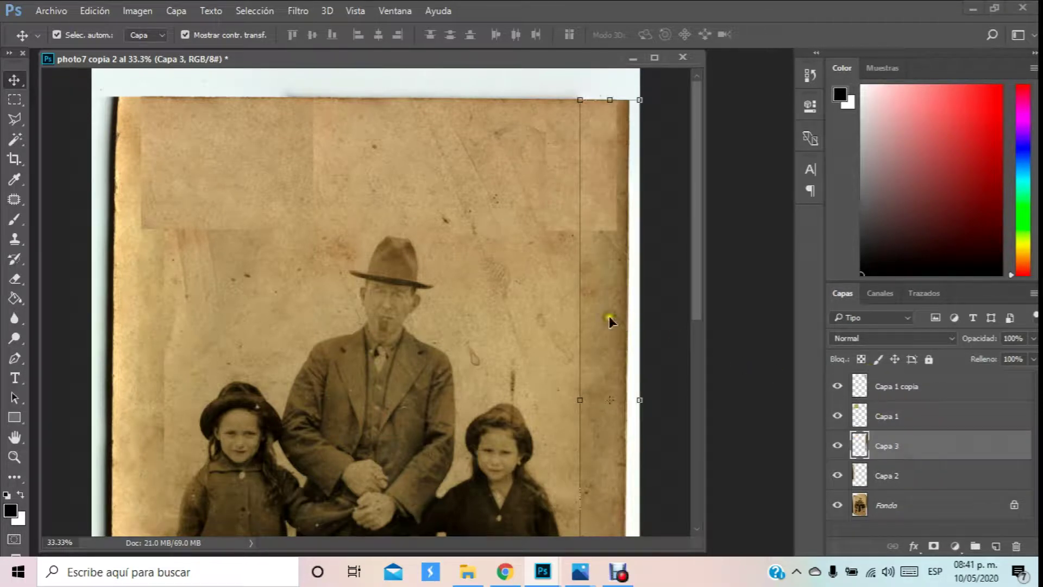
Step: Nudge the Capa 1 copia patch left until its right side only slightly overlaps the new right-edge strip
click(522, 295)
click(562, 205)
key(shift+Left)
key(shift+Left)
key(shift+Left)
key(shift+Left)
key(shift+Left)
key(shift+Left)
key(shift+Left)
key(shift+Left)
key(shift+Left)
key(shift+Left)
key(shift+Left)
key(shift+Left)
key(shift+Left)
key(shift+Left)
key(shift+Left)
key(shift+Left)
key(shift+Left)
key(shift+Left)
key(shift+Left)
key(shift+Left)
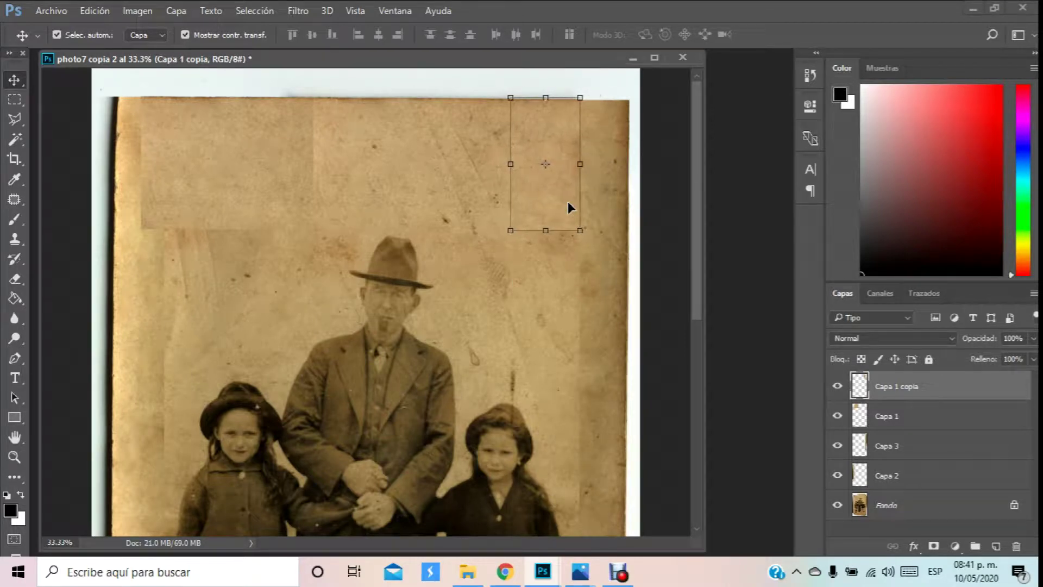
key(shift+Left)
key(shift+Left)
key(shift+Left)
key(shift+Right)
key(shift+Right)
key(shift+Right)
key(shift+Right)
key(shift+Right)
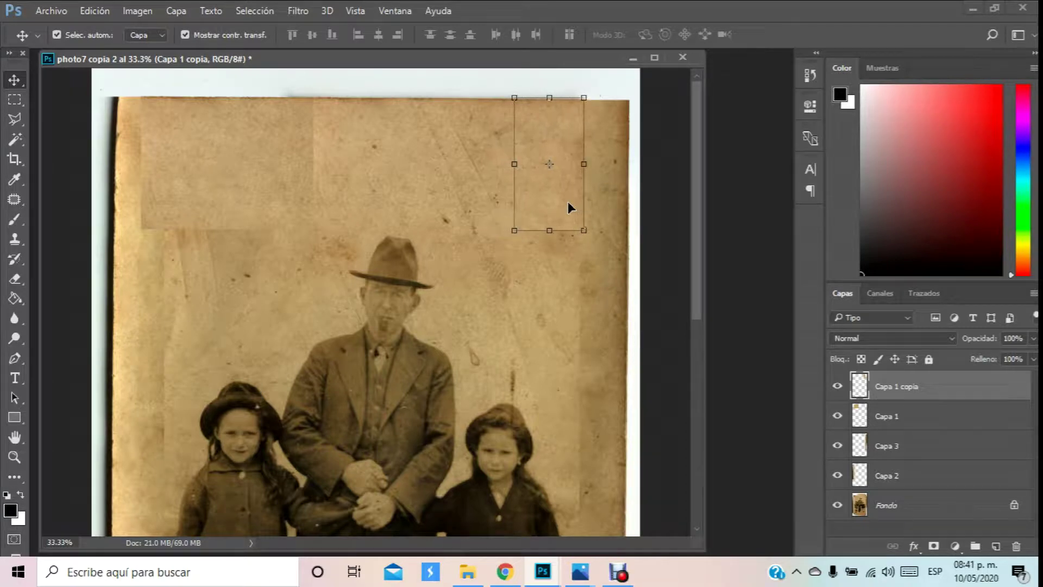
Step: Examine the patch joins along the photo's upper edge up close and across the whole photo
click(11, 459)
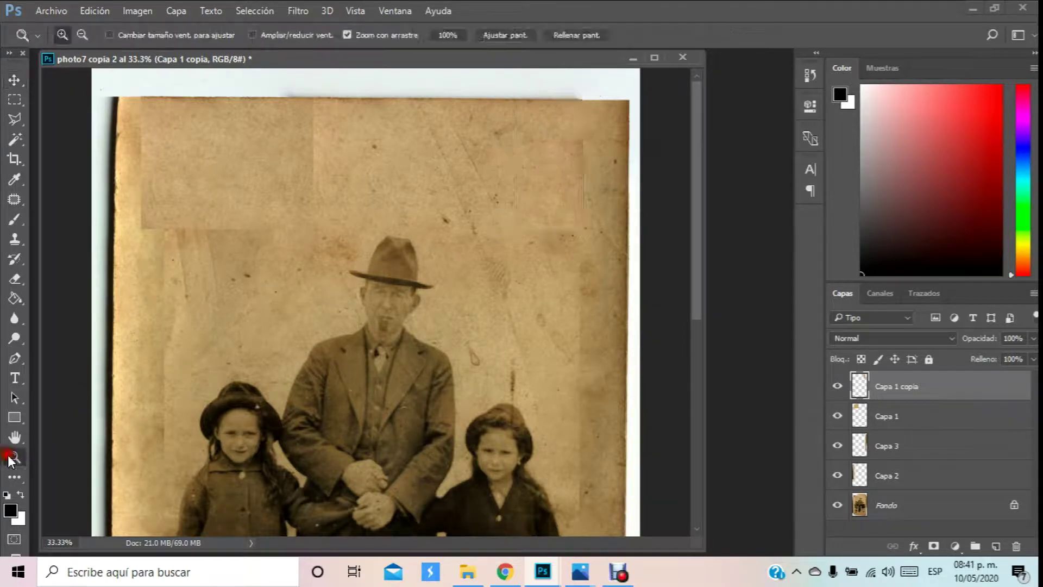
click(603, 107)
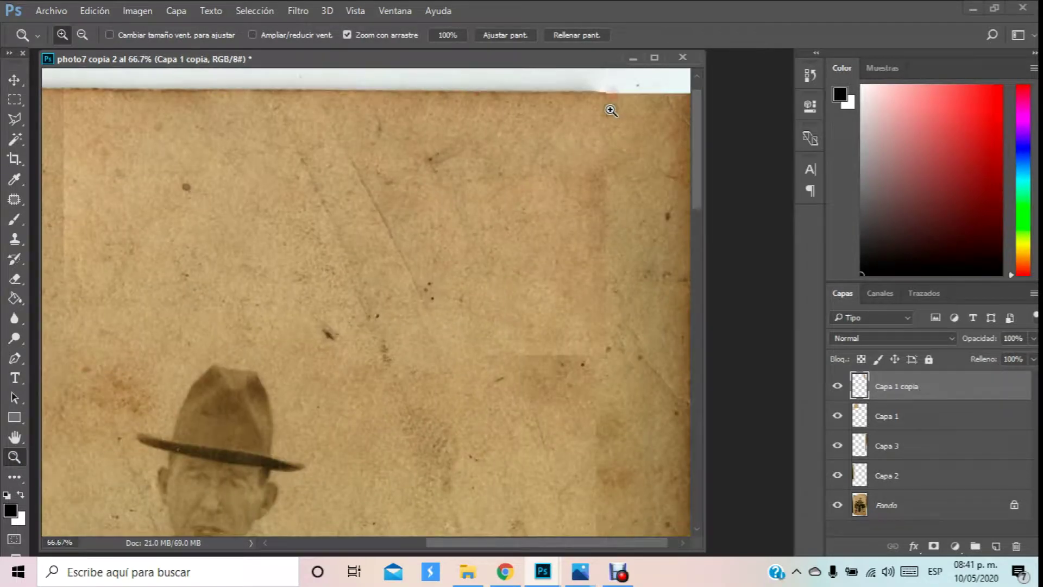
scroll(410, 186, down, 1)
scroll(427, 195, up, 2)
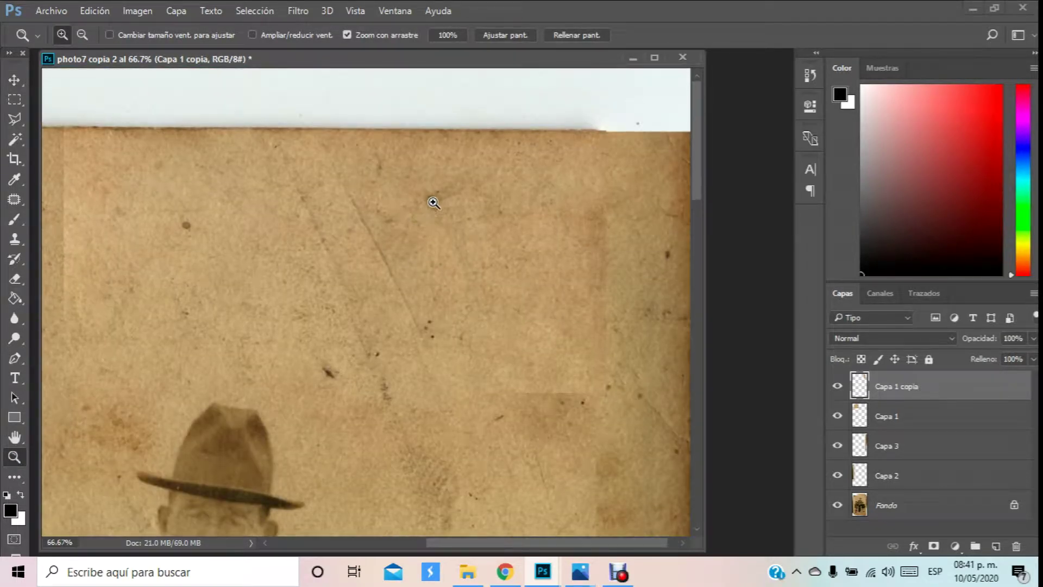
drag(465, 539, 476, 541)
right_click(384, 195)
click(454, 205)
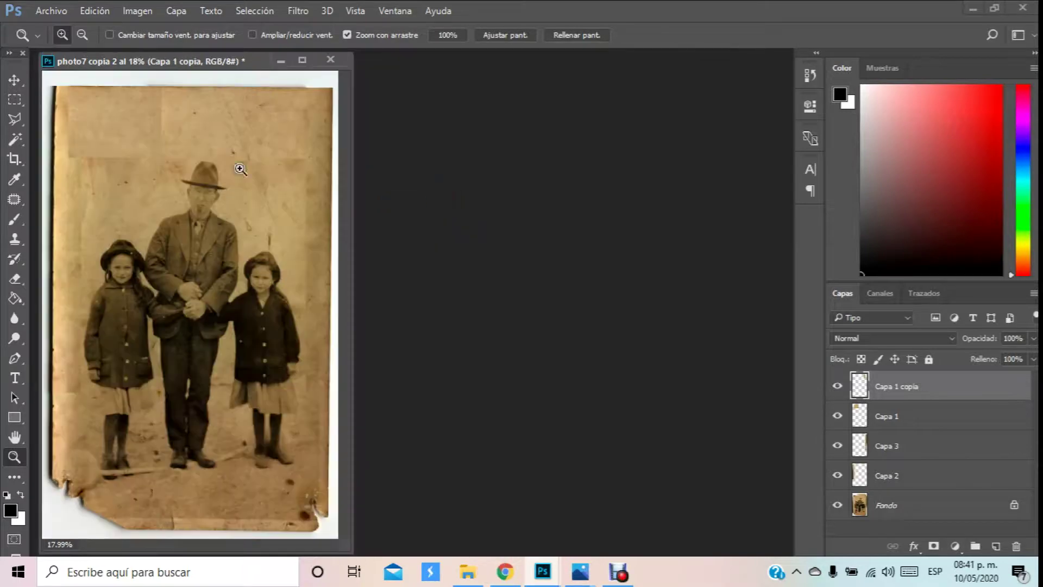
click(83, 88)
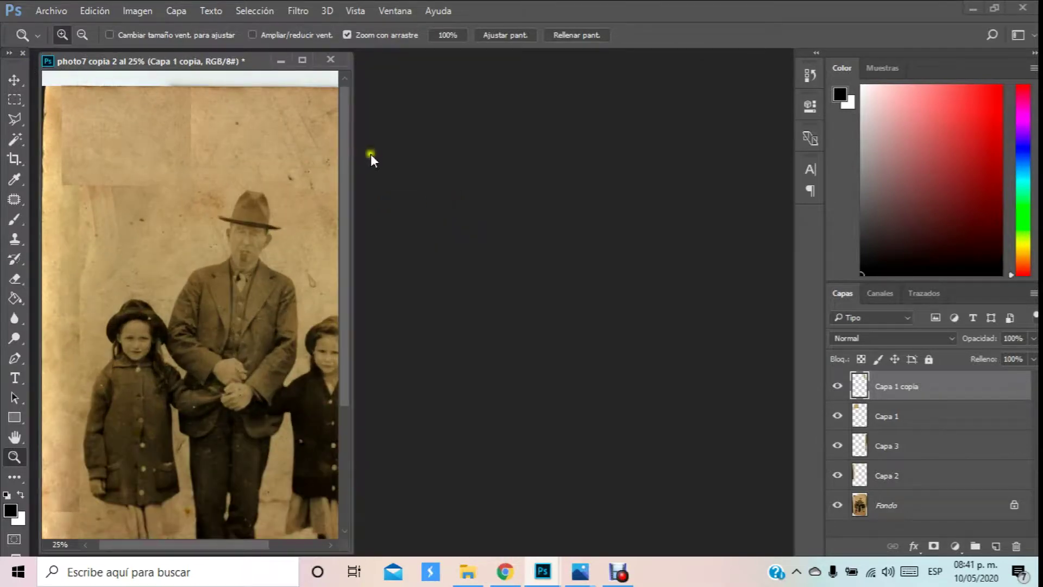
drag(352, 147, 740, 158)
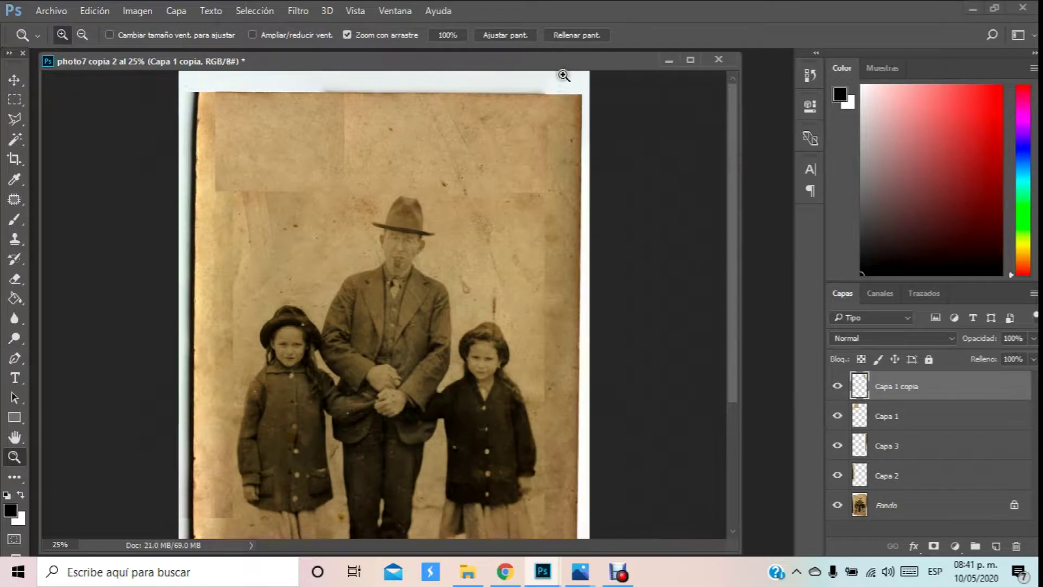
click(540, 93)
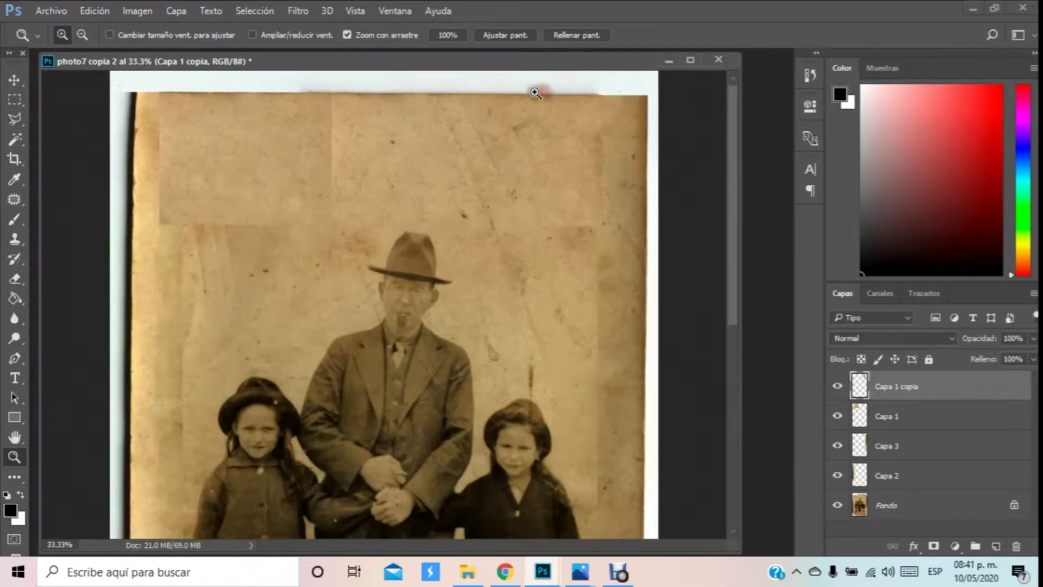
Step: Duplicate Capa 1, align the copy with the photo's upper-right corner, and order its layer between Capa 3 and Capa 2
click(15, 80)
click(277, 146)
right_click(277, 146)
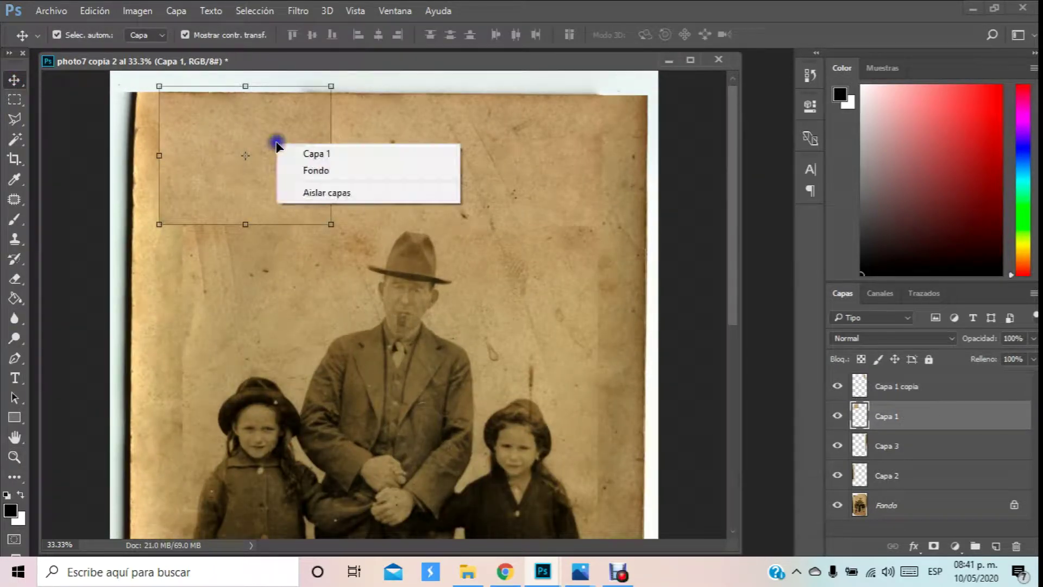
click(926, 430)
right_click(942, 429)
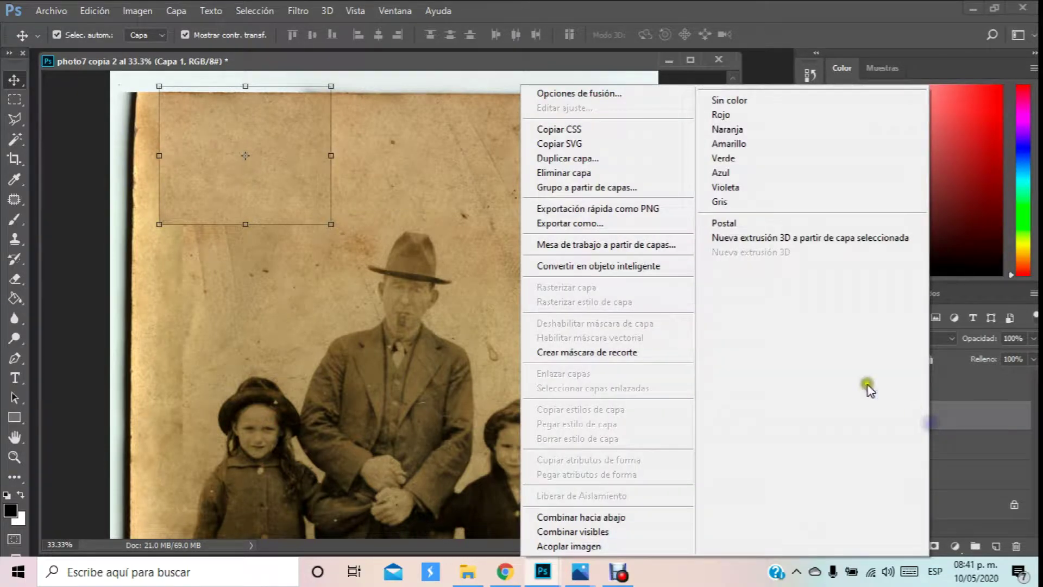
click(587, 158)
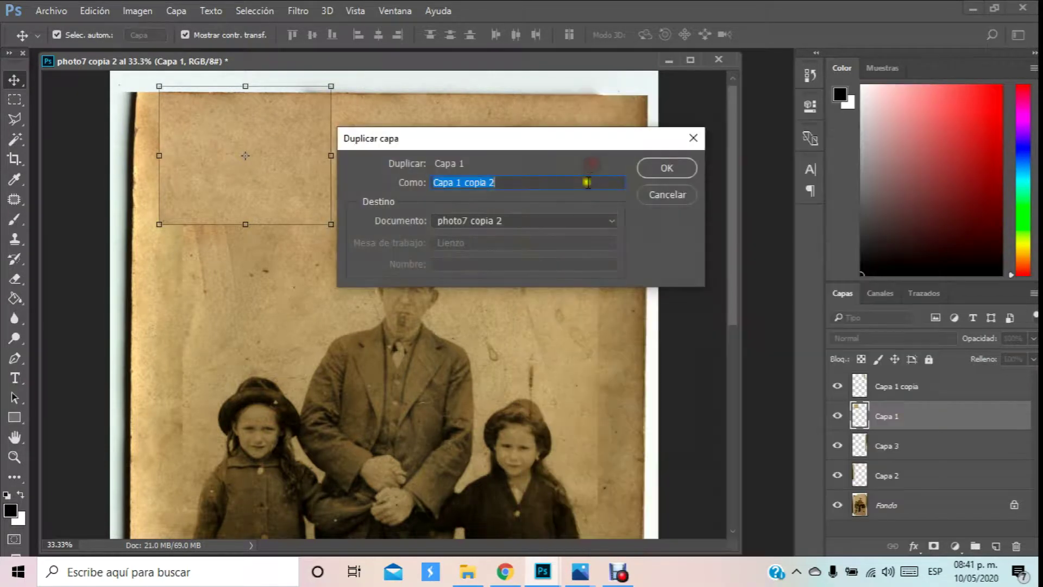
click(686, 168)
drag(277, 140, 583, 144)
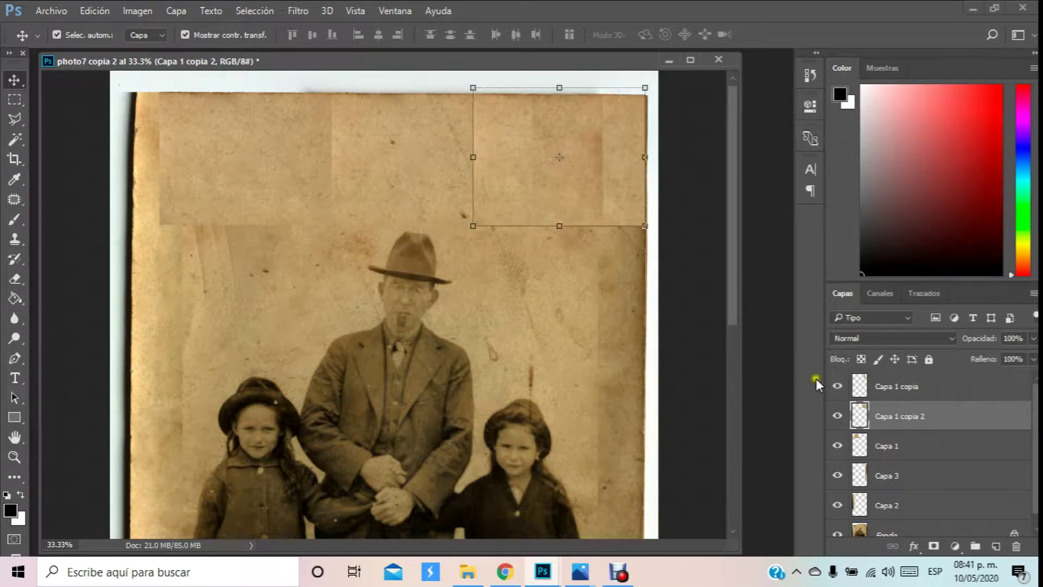
drag(899, 415, 907, 489)
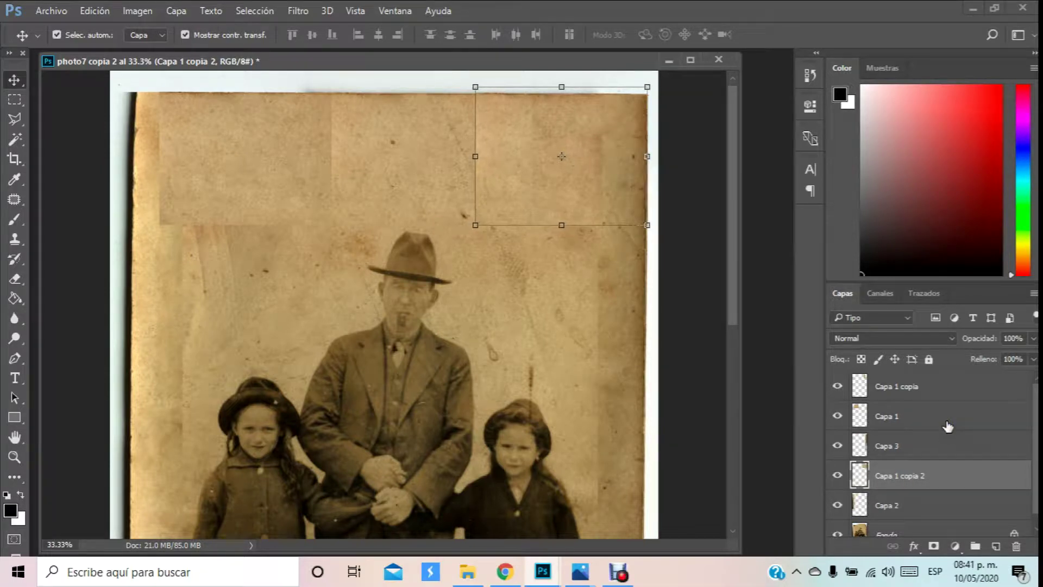
Step: Deselect the layers and flatten the image into a single background layer
click(652, 376)
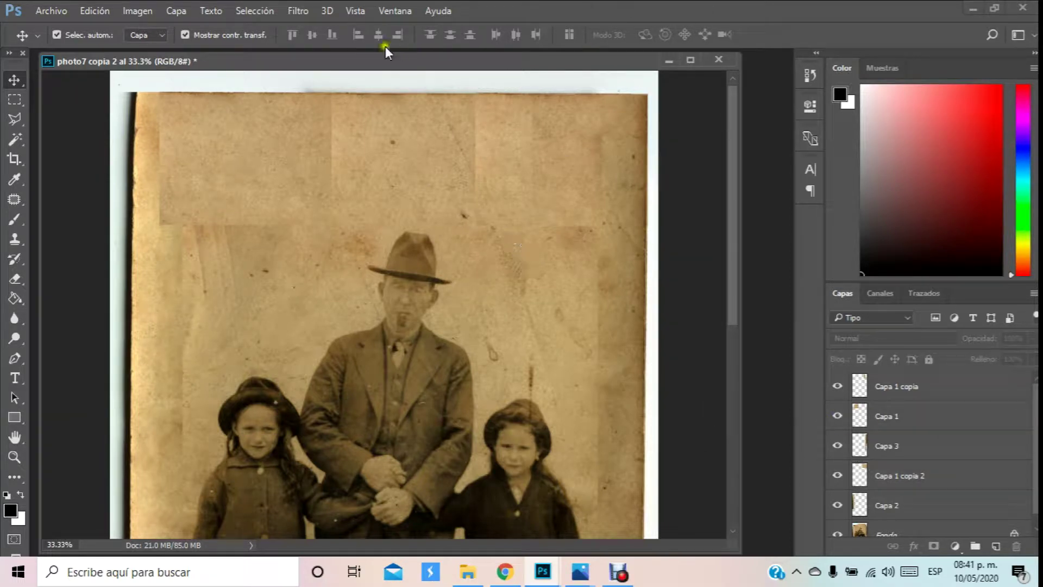
click(172, 18)
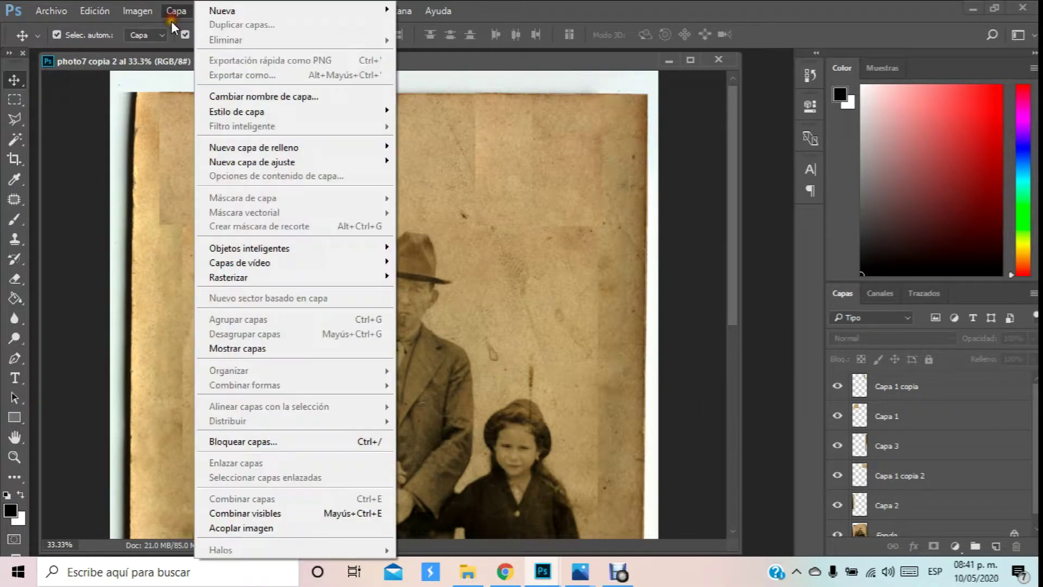
click(248, 529)
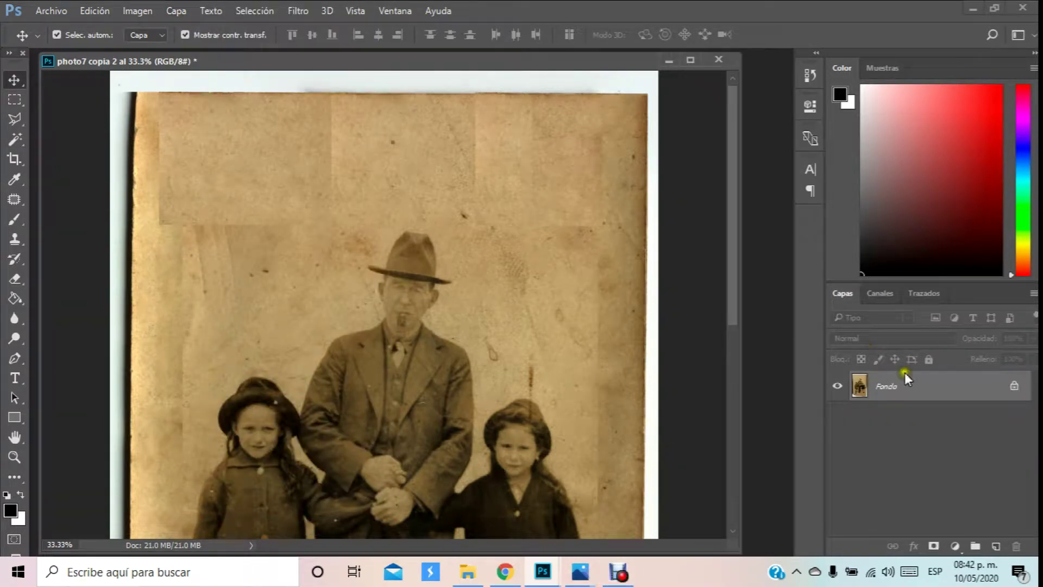
Step: Blend the left and lower seams of the upper-left patch into the background with the Patch tool
click(14, 196)
mouse_move(161, 104)
mouse_down()
mouse_move(140, 124)
mouse_move(142, 219)
mouse_move(198, 187)
mouse_move(268, 174)
mouse_move(288, 215)
mouse_move(275, 239)
mouse_up()
click(206, 168)
mouse_move(177, 191)
mouse_down()
mouse_move(209, 286)
mouse_move(240, 261)
mouse_move(234, 215)
mouse_move(260, 229)
mouse_move(197, 209)
mouse_move(182, 241)
mouse_move(217, 316)
mouse_move(249, 308)
mouse_move(239, 268)
mouse_move(271, 174)
mouse_move(285, 228)
mouse_move(238, 209)
mouse_move(186, 223)
mouse_move(260, 239)
mouse_move(336, 227)
mouse_move(313, 220)
mouse_move(280, 178)
mouse_move(303, 153)
mouse_up()
click(259, 230)
click(302, 151)
Step: Patch the vertical seam beside the upper-left patch and the dark spots above and beside the man's hat
mouse_move(333, 98)
mouse_down()
mouse_move(319, 161)
mouse_move(365, 187)
mouse_move(282, 221)
mouse_up()
mouse_move(408, 186)
mouse_down()
mouse_move(400, 128)
mouse_move(407, 182)
mouse_move(398, 164)
mouse_move(340, 196)
mouse_up()
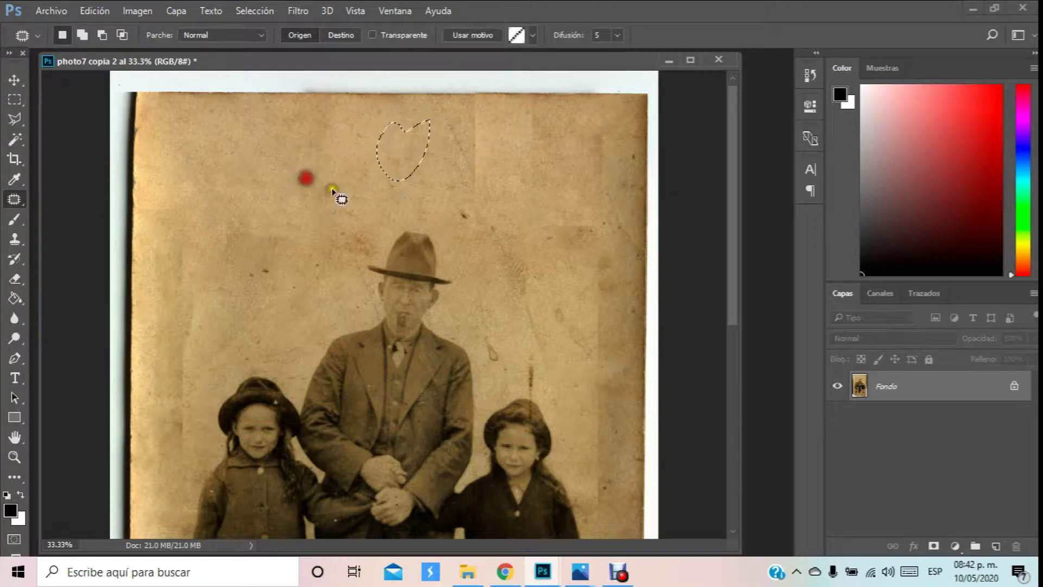
mouse_move(472, 201)
mouse_down()
mouse_move(489, 242)
mouse_move(496, 221)
mouse_move(358, 202)
mouse_up()
click(433, 139)
Step: Patch the diagonal creases and the seams of the upper-right pieces using cleaner paper areas of the background
mouse_move(468, 87)
mouse_down()
mouse_move(465, 180)
mouse_move(493, 198)
mouse_move(486, 209)
mouse_move(458, 189)
mouse_up()
click(385, 163)
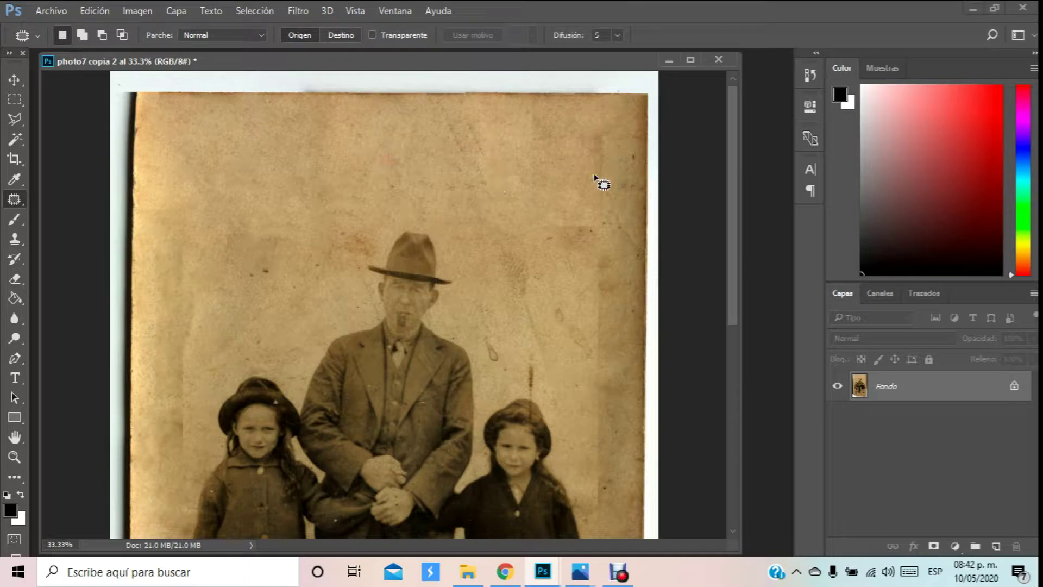
mouse_move(469, 111)
mouse_down()
mouse_move(435, 121)
mouse_move(507, 158)
mouse_move(461, 107)
mouse_up()
click(425, 173)
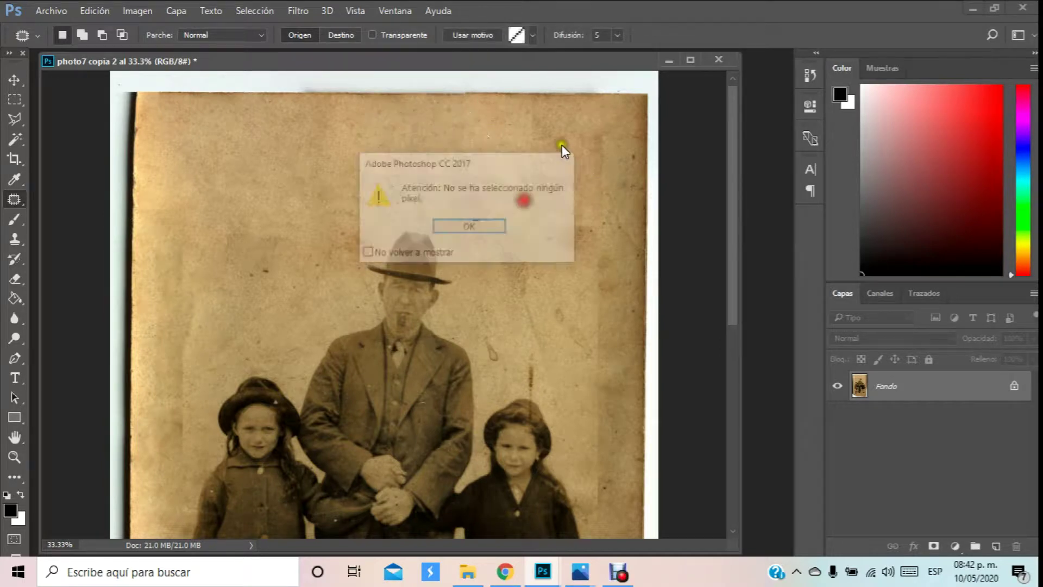
click(469, 227)
mouse_move(541, 100)
mouse_down()
mouse_move(526, 196)
mouse_move(601, 240)
mouse_move(617, 135)
mouse_move(541, 101)
mouse_up()
mouse_move(599, 165)
mouse_down()
mouse_move(284, 193)
mouse_move(244, 186)
mouse_up()
click(300, 167)
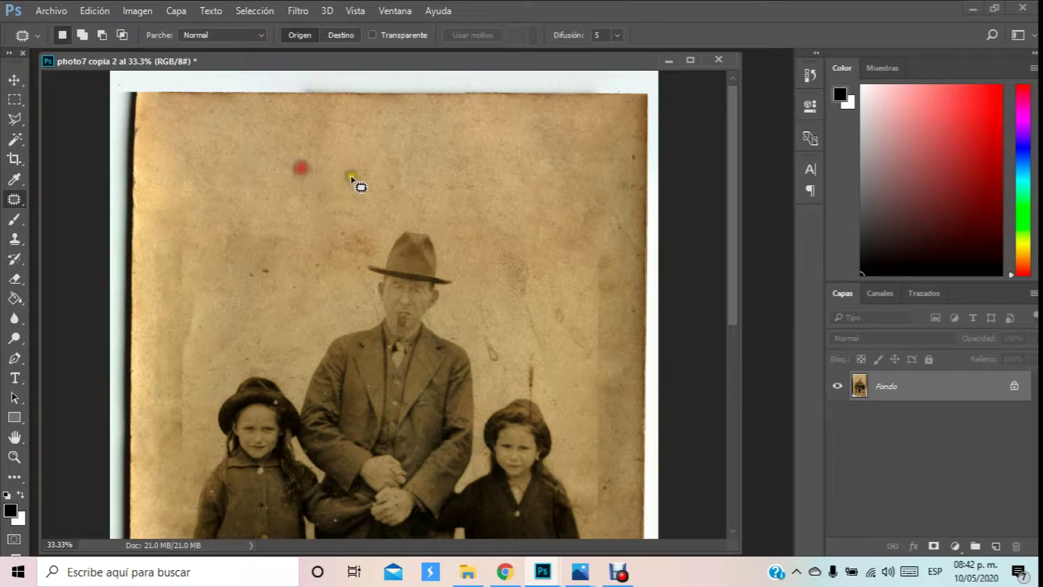
Step: Patch the upper part of the right-edge strip's seam and the stains between it and the man's hat
mouse_move(615, 202)
mouse_down()
mouse_move(587, 298)
mouse_move(605, 281)
mouse_move(613, 213)
mouse_move(547, 265)
mouse_move(537, 256)
mouse_up()
click(554, 315)
mouse_move(611, 235)
mouse_down()
mouse_move(583, 293)
mouse_move(601, 400)
mouse_move(624, 312)
mouse_move(612, 235)
mouse_up()
mouse_move(601, 331)
mouse_down()
mouse_move(477, 200)
mouse_move(472, 234)
mouse_up()
click(542, 186)
mouse_move(538, 228)
mouse_down()
mouse_move(536, 310)
mouse_move(548, 229)
mouse_up()
mouse_move(510, 279)
mouse_down()
mouse_move(463, 234)
mouse_move(266, 174)
mouse_up()
click(331, 194)
Step: Patch the left-edge strip's inner seam and the stains and specks in the background beside the man's hat
scroll(489, 179, down, 5)
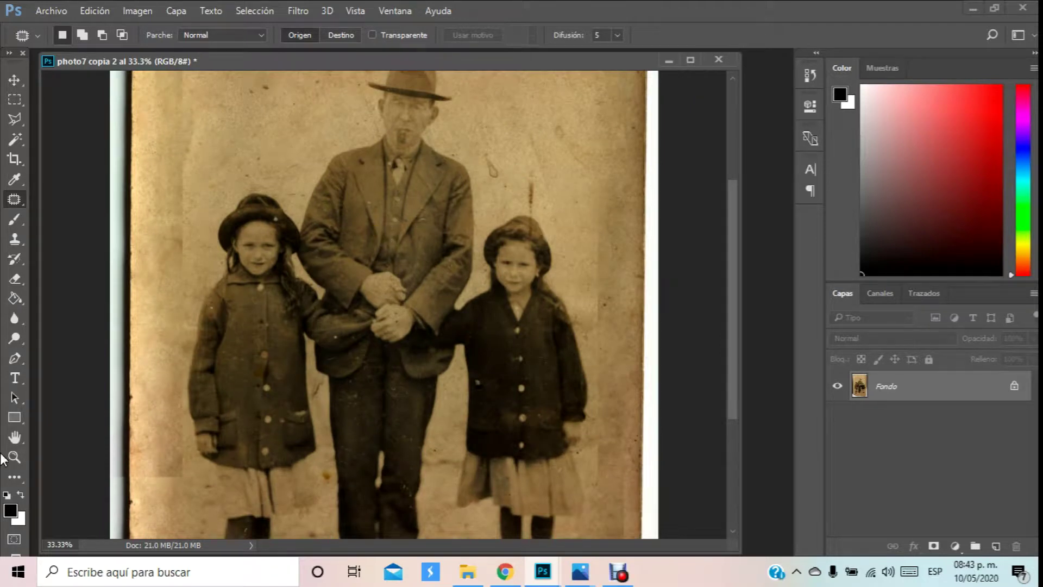
scroll(325, 296, up, 5)
mouse_move(200, 272)
mouse_down()
mouse_move(158, 266)
mouse_move(168, 433)
mouse_move(299, 283)
mouse_move(295, 296)
mouse_move(251, 251)
mouse_move(282, 263)
mouse_move(273, 296)
mouse_up()
click(272, 300)
click(522, 266)
mouse_move(348, 212)
mouse_down()
mouse_move(353, 273)
mouse_move(377, 259)
mouse_move(351, 211)
mouse_up()
click(313, 170)
scroll(364, 224, down, 3)
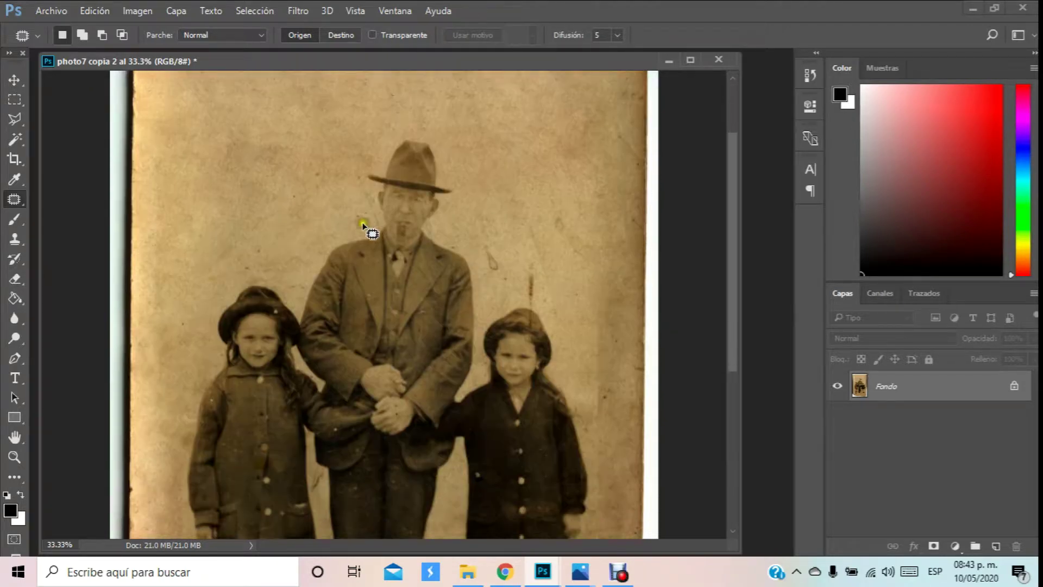
mouse_move(311, 158)
mouse_down()
mouse_move(333, 168)
mouse_move(230, 134)
mouse_up()
click(246, 196)
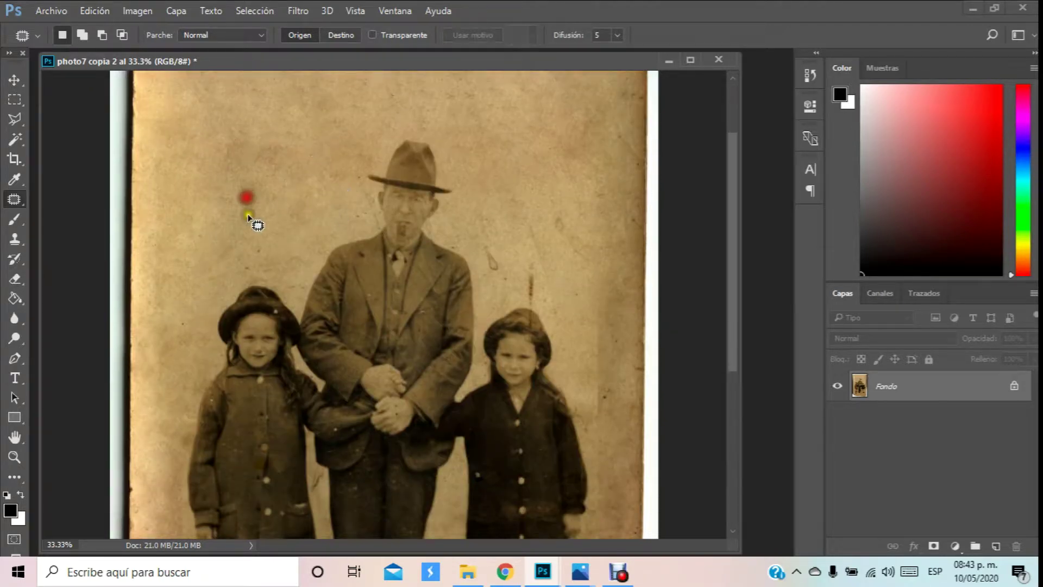
Step: Patch the white spot on the left girl's hat and the light blemish on her coat near the shoulder
scroll(259, 279, down, 3)
scroll(259, 279, down, 2)
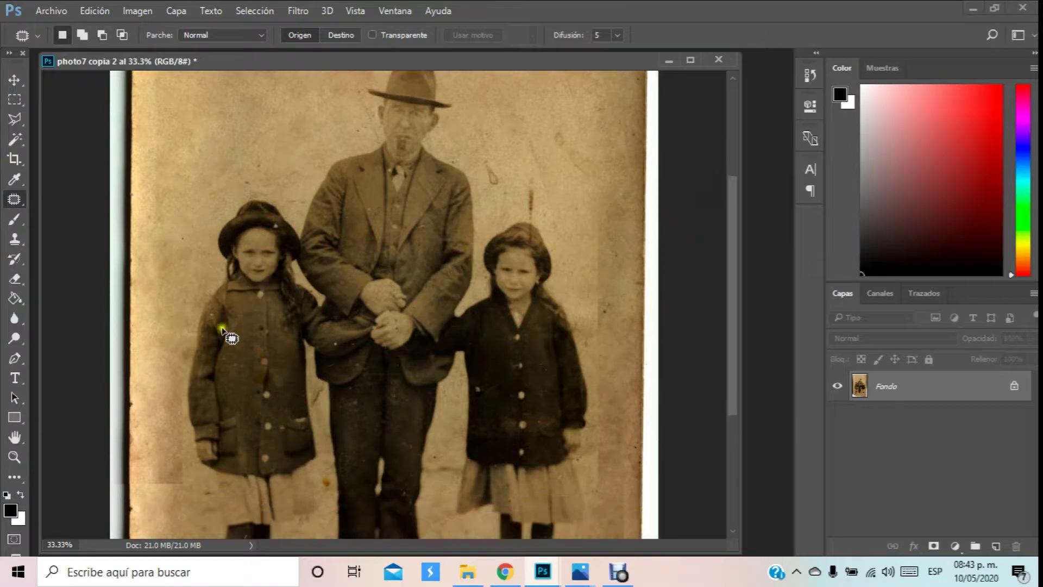
click(15, 457)
click(287, 223)
click(281, 233)
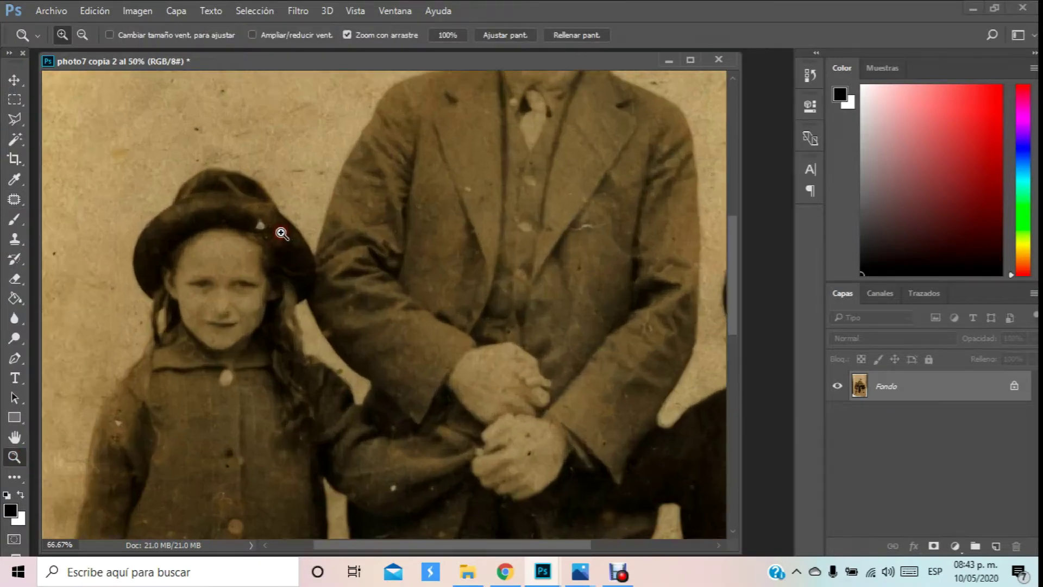
click(281, 233)
click(15, 199)
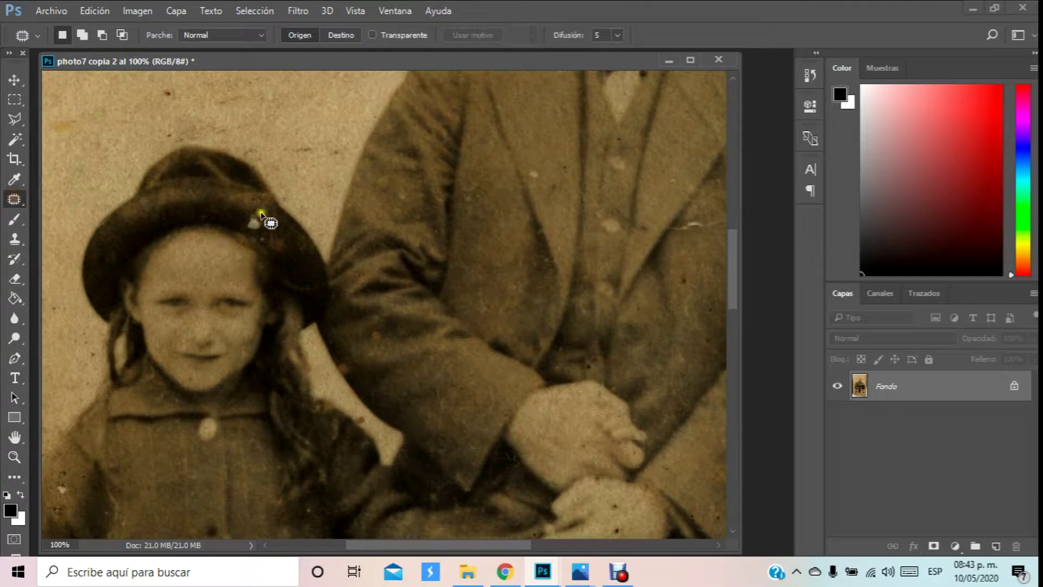
drag(217, 180, 212, 214)
scroll(305, 249, down, 5)
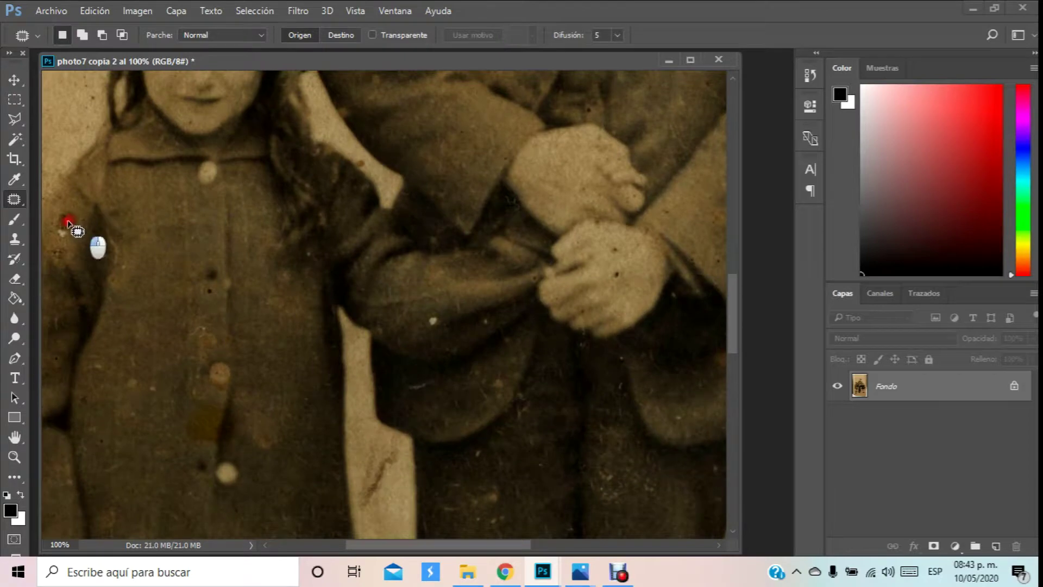
mouse_move(67, 222)
mouse_down()
mouse_move(63, 233)
mouse_move(78, 221)
mouse_move(65, 232)
mouse_move(178, 241)
mouse_up()
Step: Examine the remaining damage on the clothes, the legs and ground, and the brown streak above the right girl's head
scroll(193, 216, down, 12)
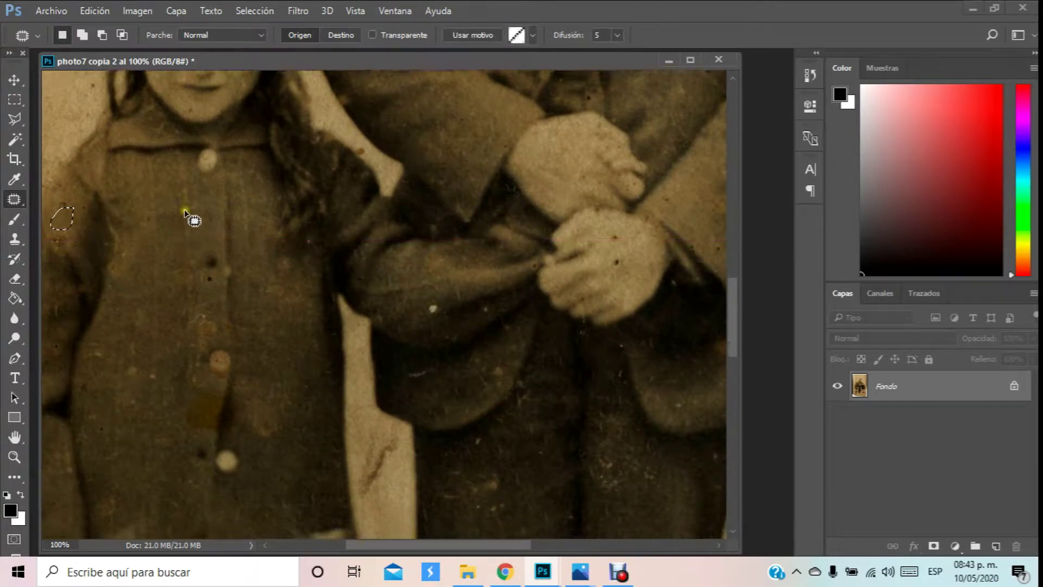
scroll(207, 228, down, 5)
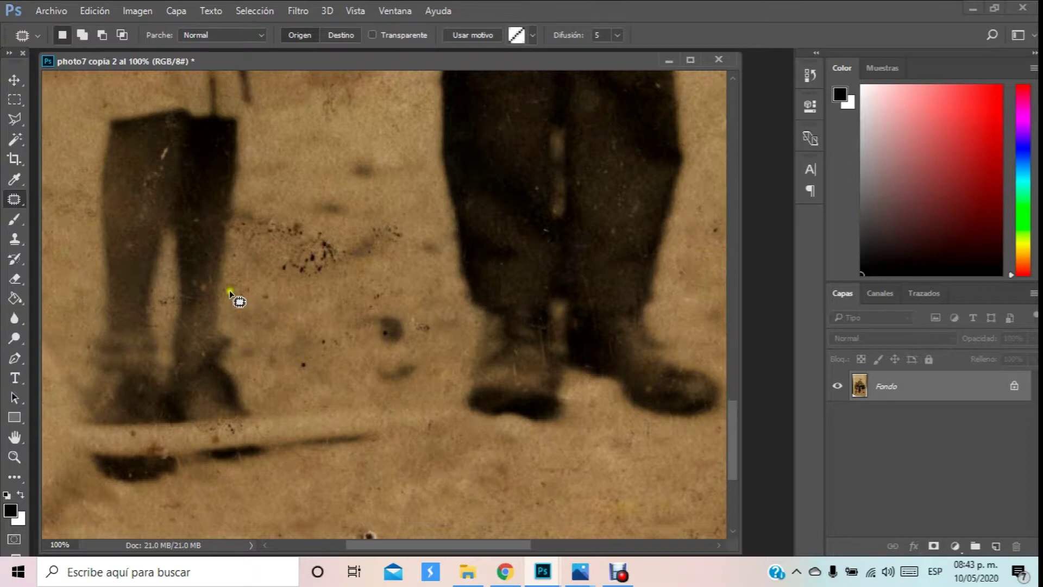
scroll(230, 293, up, 10)
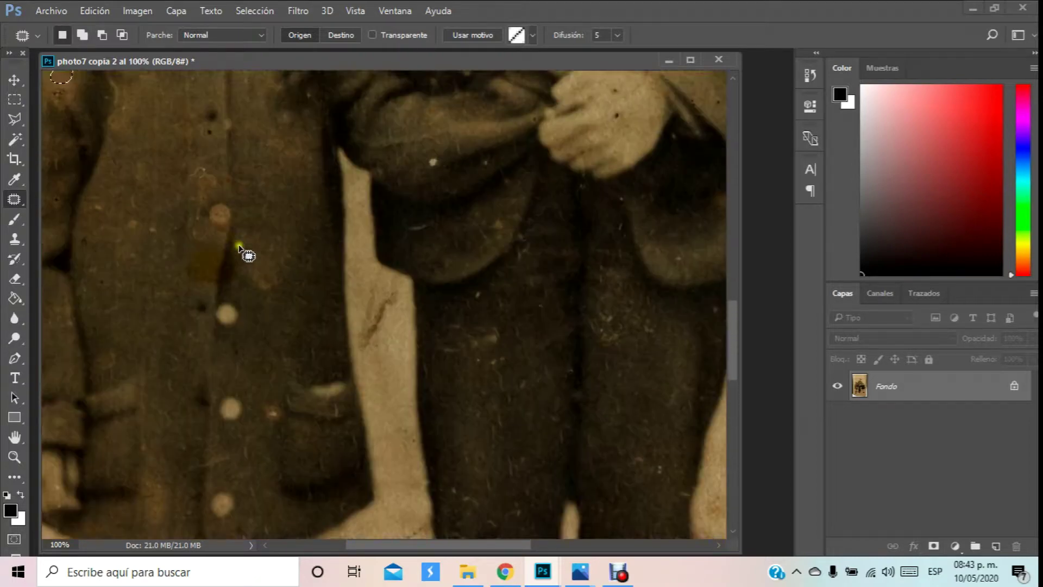
scroll(245, 253, up, 10)
scroll(247, 252, down, 2)
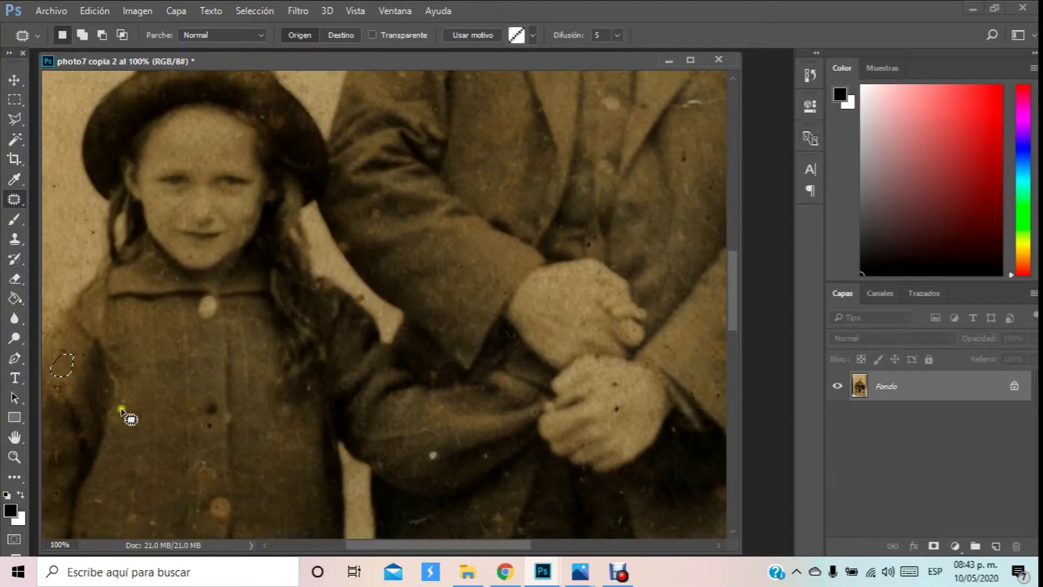
click(14, 456)
right_click(304, 208)
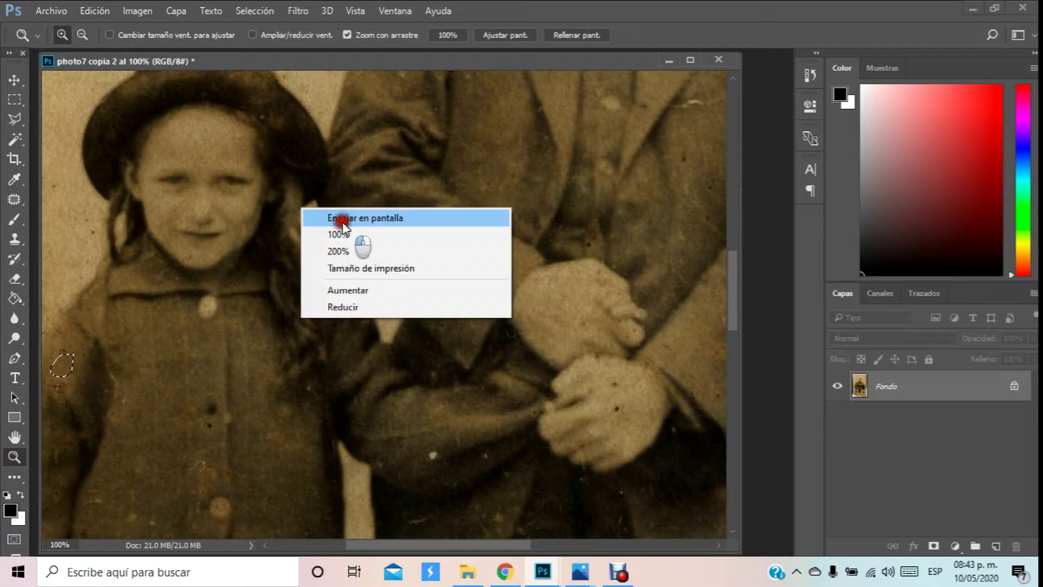
click(329, 216)
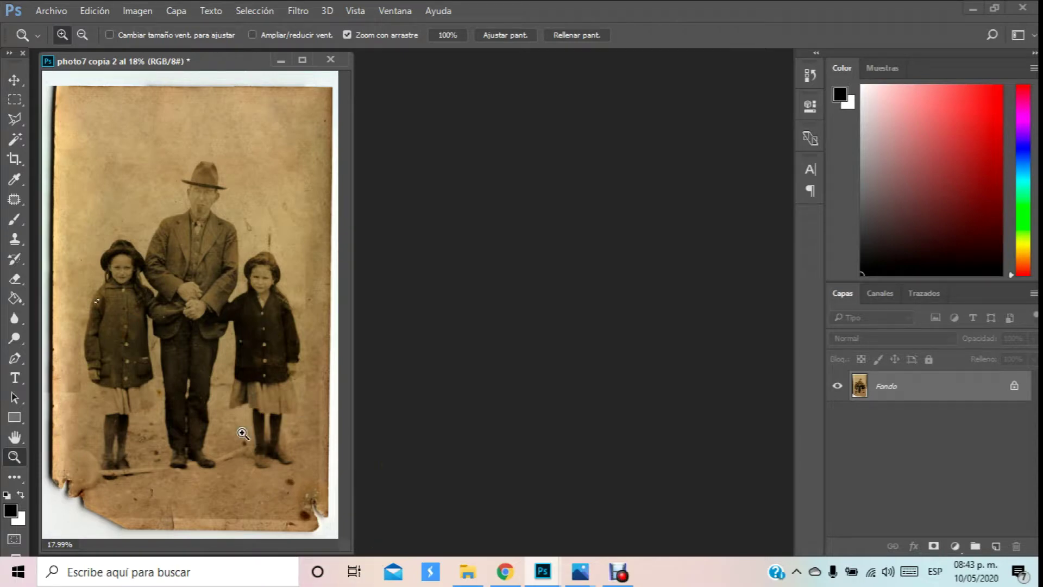
drag(280, 264, 283, 252)
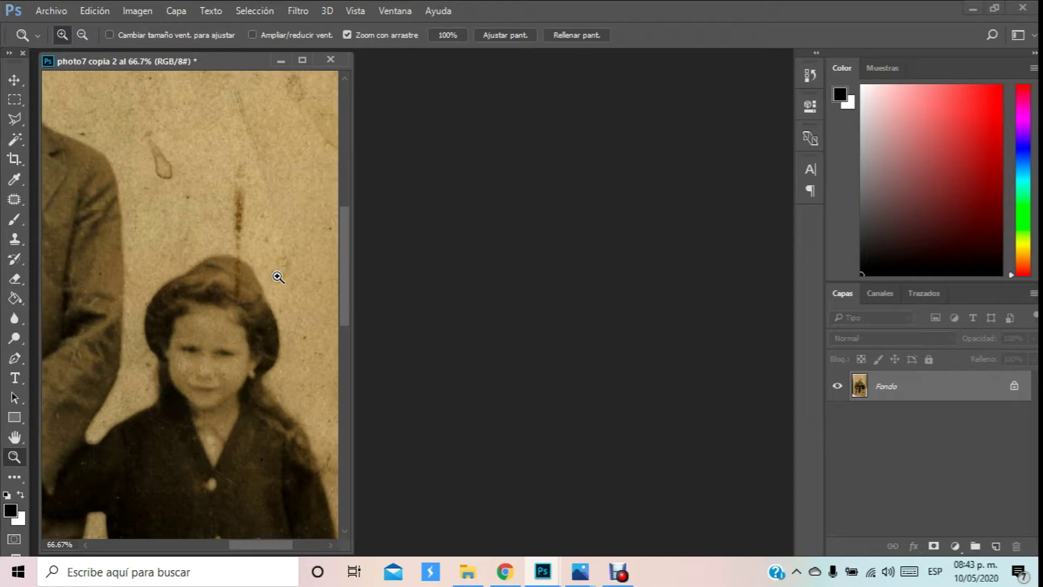
mouse_move(548, 573)
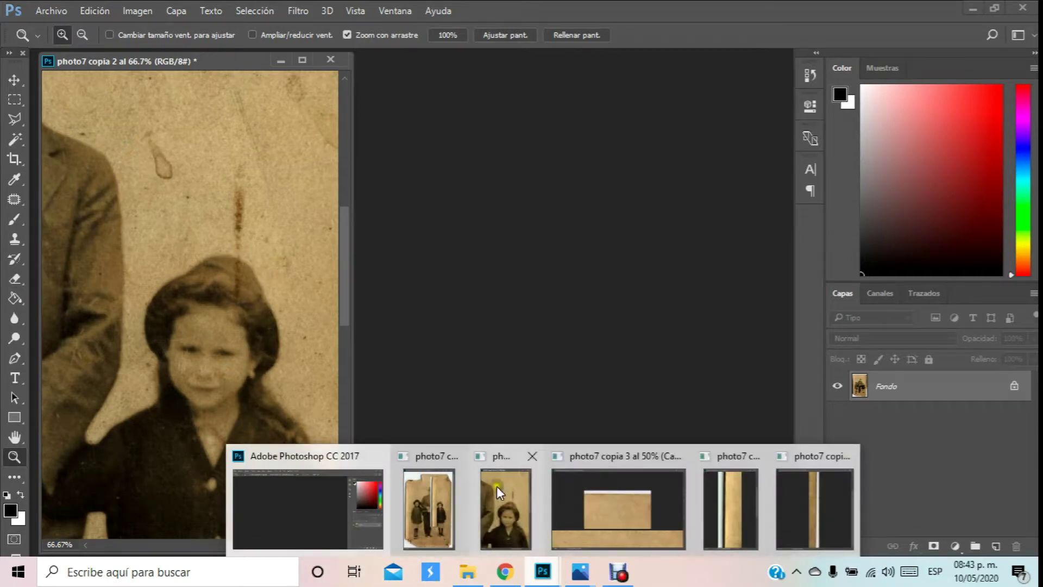
click(284, 222)
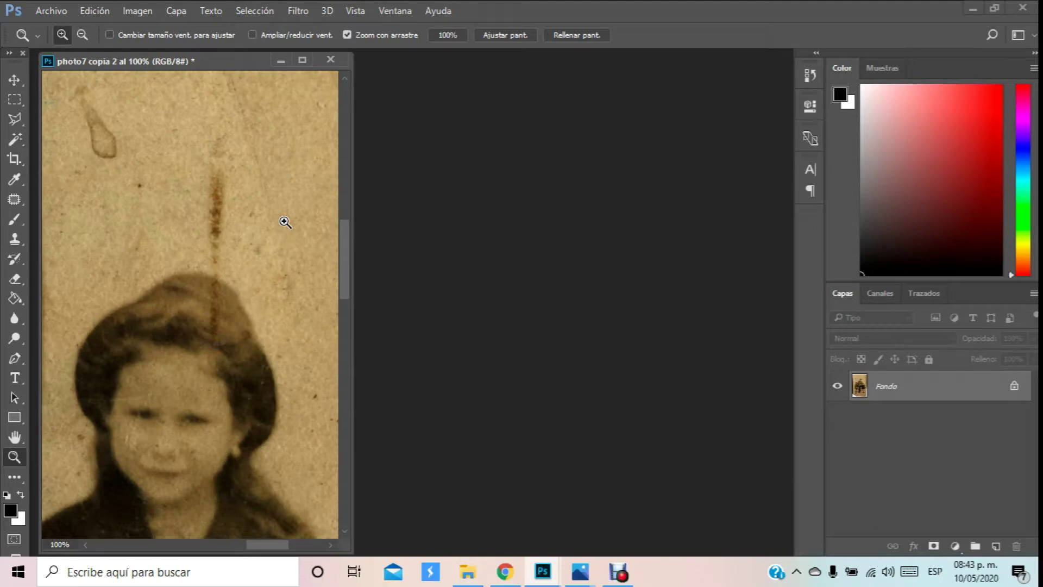
Step: Patch out the brown streak above the right girl's hat, the drop-shaped stain, and the nearby speck and blotch in the background
mouse_move(234, 142)
mouse_down()
mouse_move(196, 168)
mouse_move(272, 275)
mouse_move(239, 180)
mouse_up()
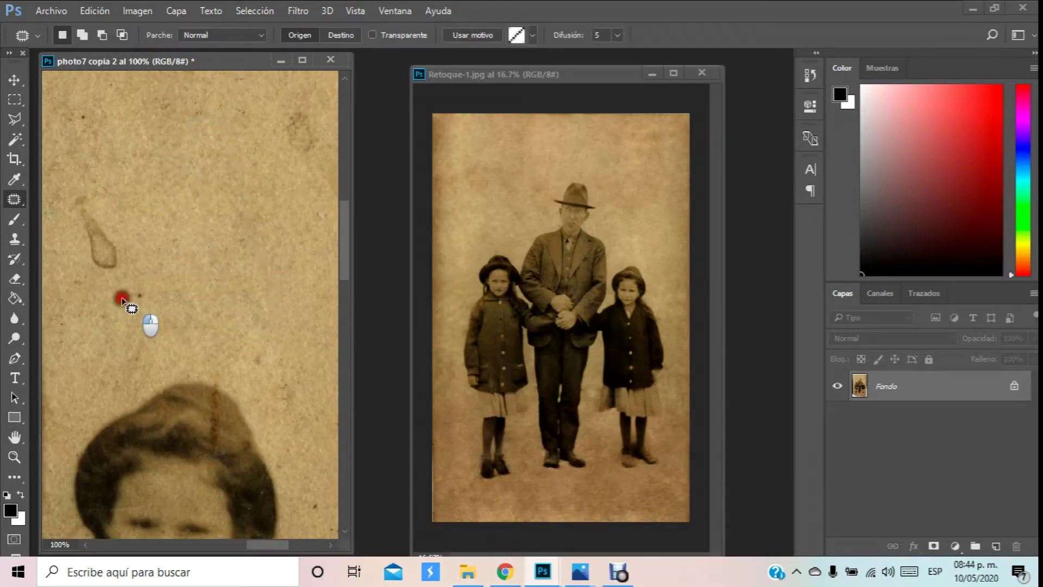
mouse_move(92, 175)
mouse_down()
mouse_move(100, 281)
mouse_move(92, 175)
mouse_up()
mouse_move(119, 250)
mouse_down()
mouse_move(130, 261)
mouse_move(231, 267)
mouse_up()
mouse_move(322, 91)
mouse_down()
mouse_move(309, 163)
mouse_move(147, 205)
mouse_up()
key(ctrl+d)
Step: Compare the left girl's face, coat, buttons and legs in the finished reference Retoque-1.jpg with the damaged areas in the working photo
key(z)
click(543, 365)
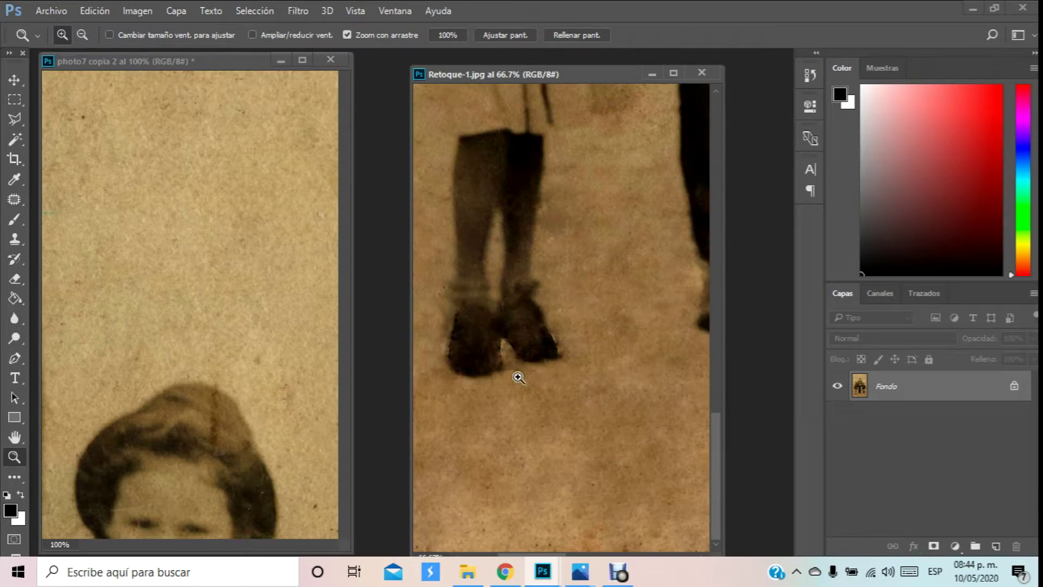
scroll(624, 207, up, 5)
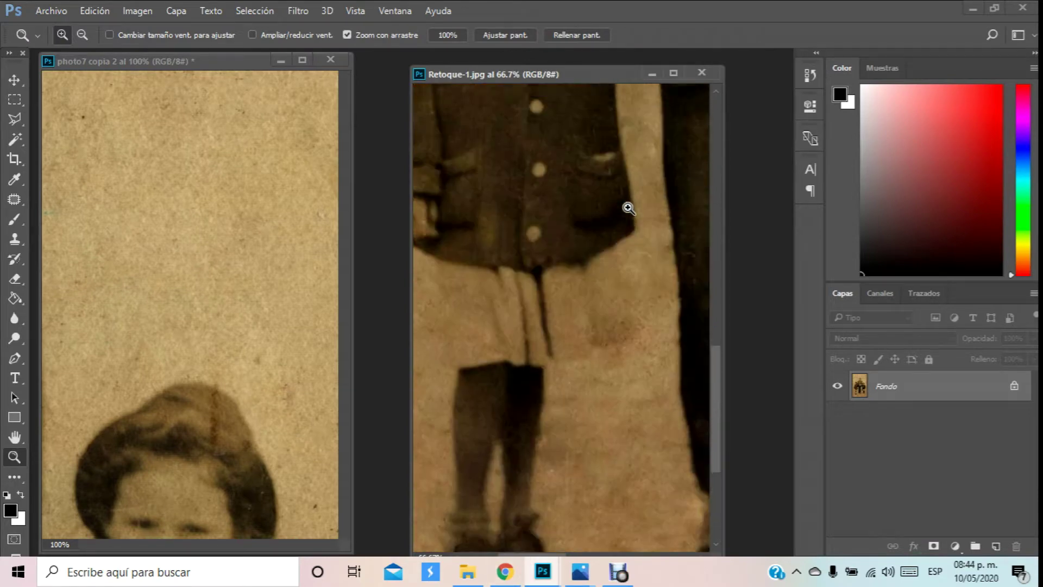
scroll(628, 208, up, 6)
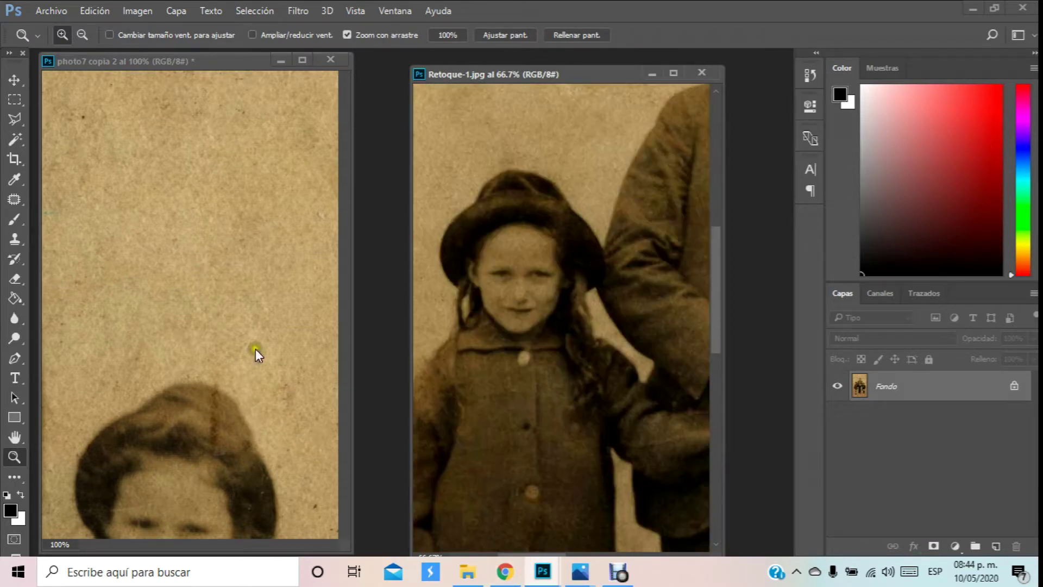
scroll(235, 296, down, 6)
mouse_move(341, 295)
mouse_down()
mouse_move(344, 326)
mouse_move(348, 293)
mouse_up()
drag(263, 545, 144, 546)
scroll(214, 324, up, 3)
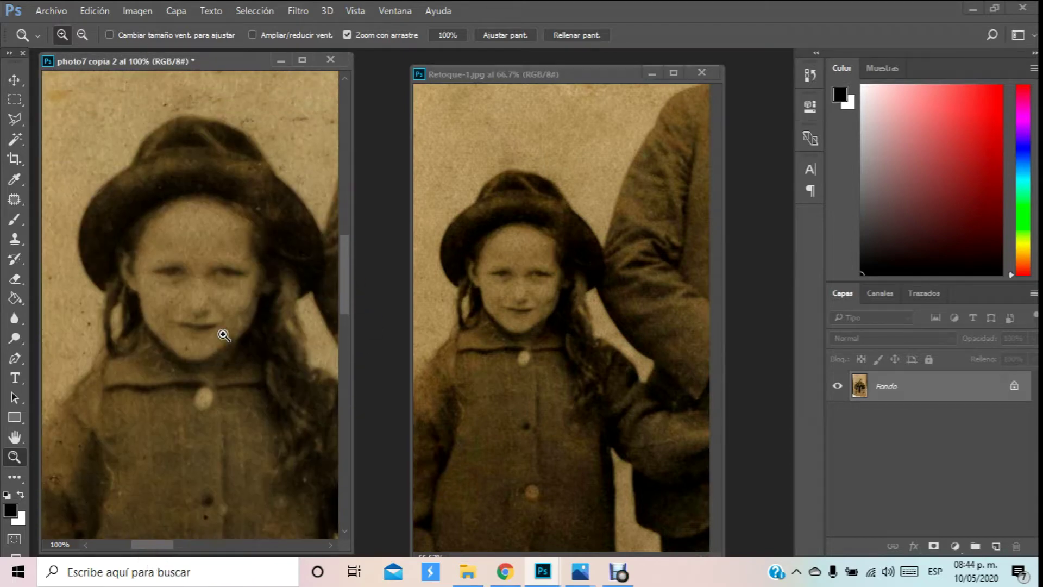
drag(354, 302, 383, 300)
scroll(175, 280, down, 5)
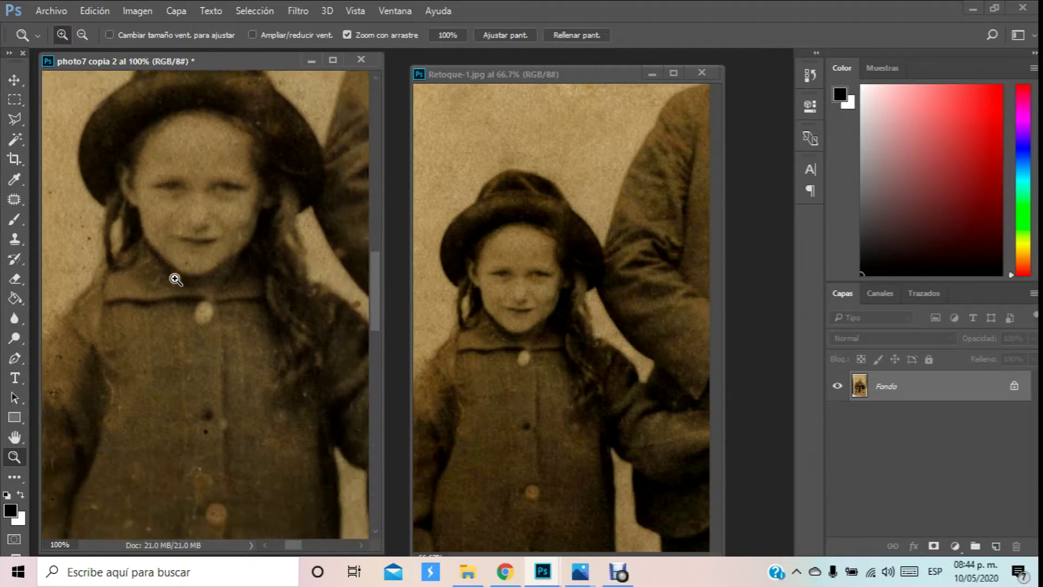
click(540, 355)
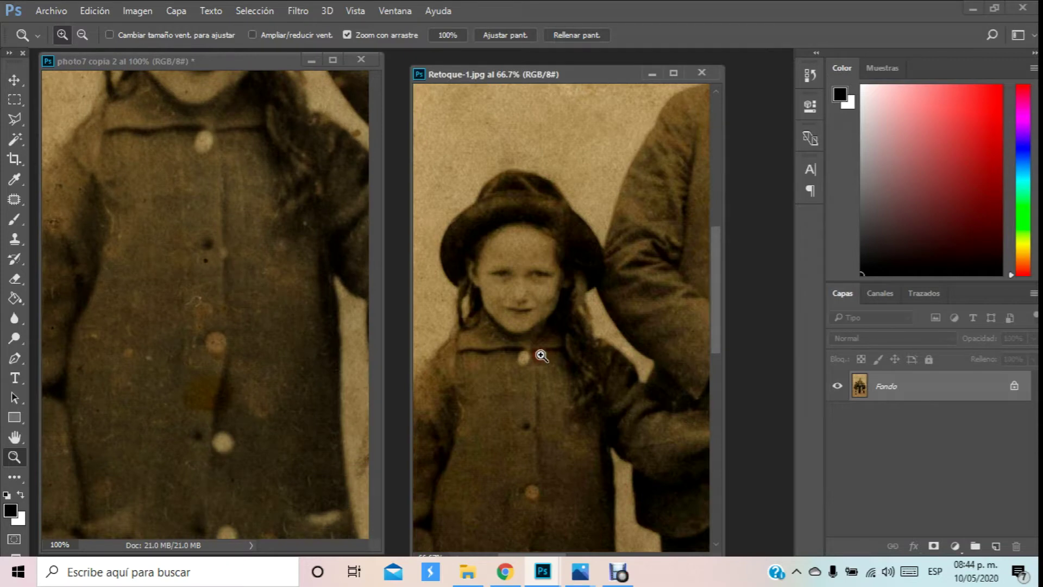
scroll(538, 352, down, 4)
scroll(638, 317, down, 2)
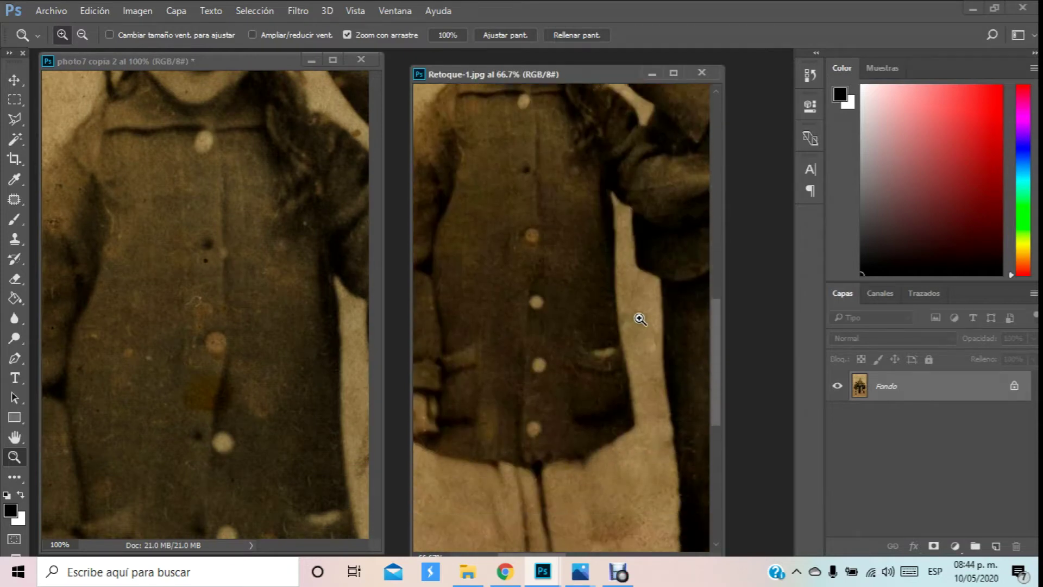
scroll(438, 291, up, 3)
scroll(477, 282, up, 4)
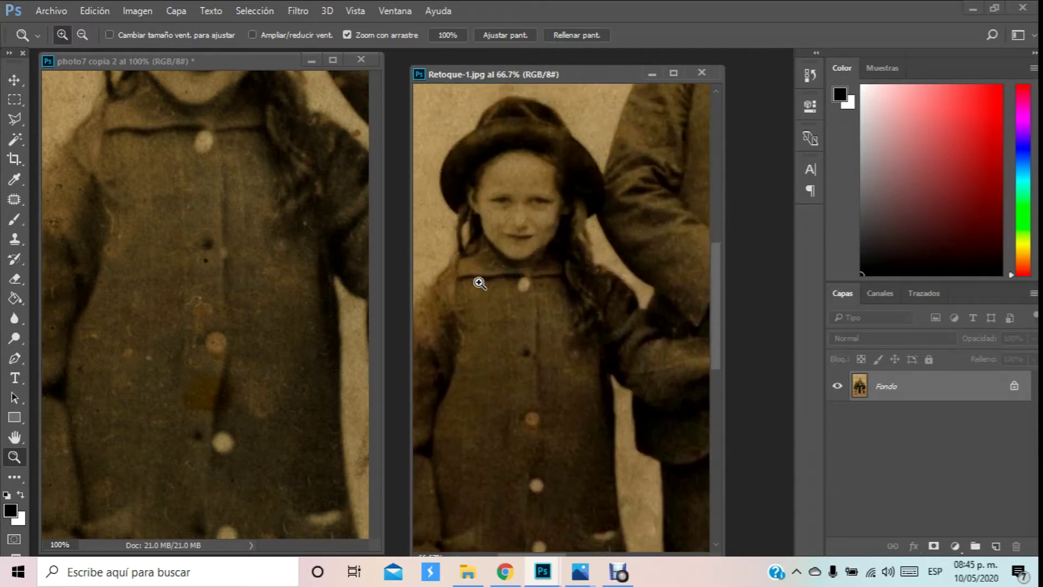
Step: Fit Retoque-1.jpg and the working photo to the screen and compare the whole figures and the ground around their feet
right_click(544, 226)
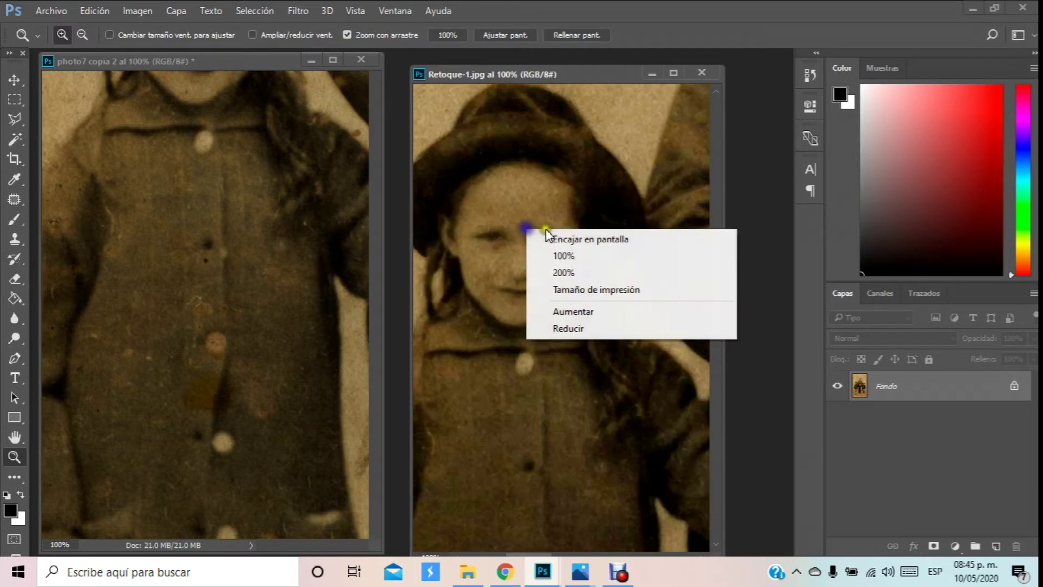
click(576, 237)
right_click(217, 225)
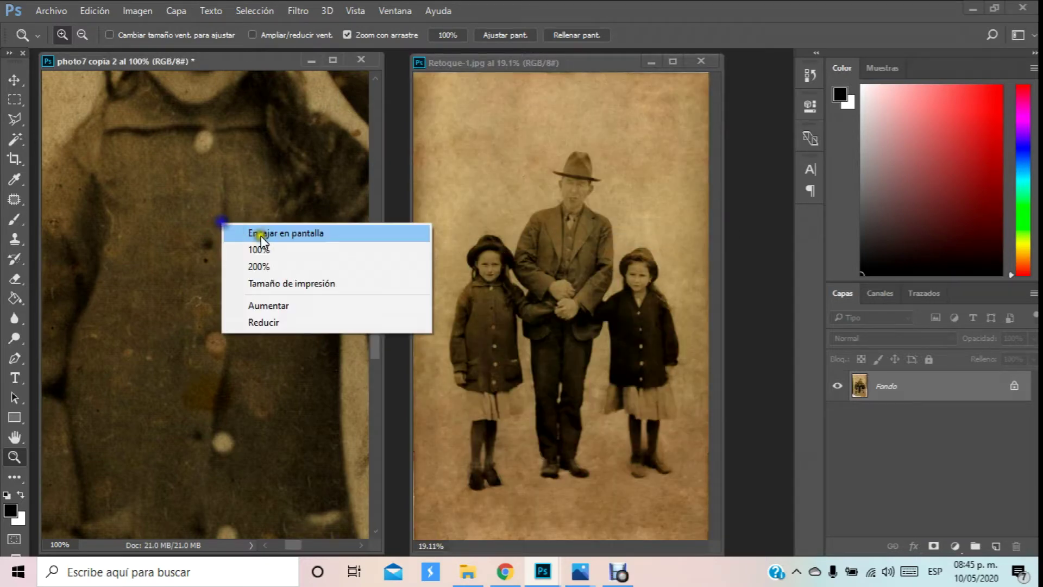
click(255, 231)
click(212, 251)
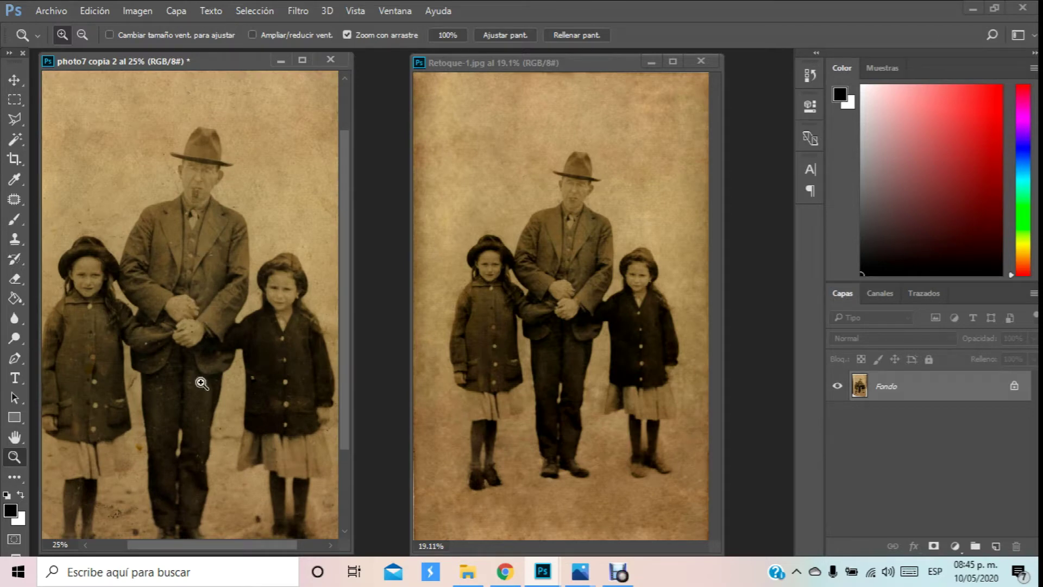
drag(208, 545, 201, 545)
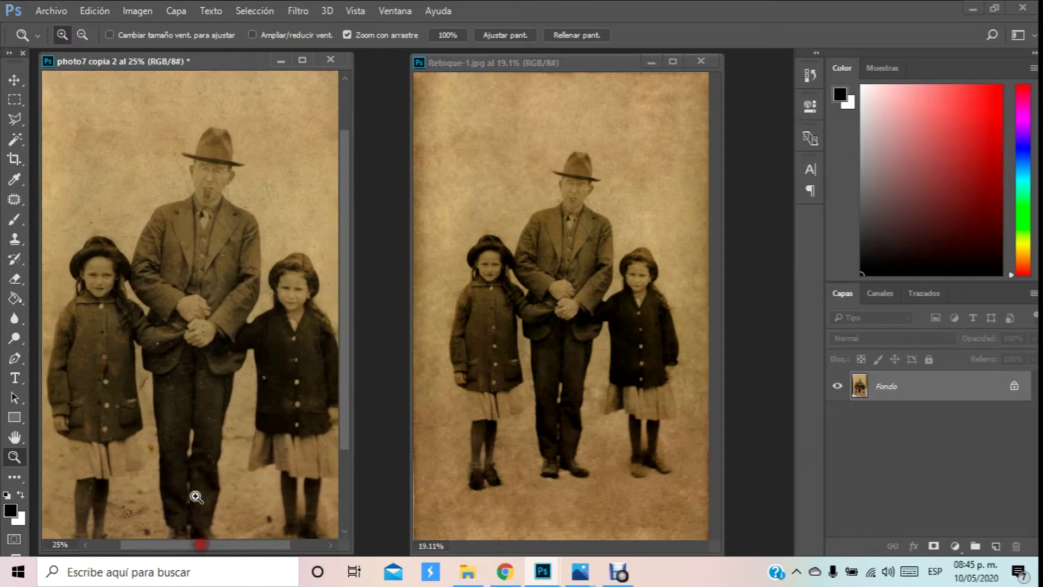
scroll(196, 497, down, 5)
scroll(116, 425, up, 1)
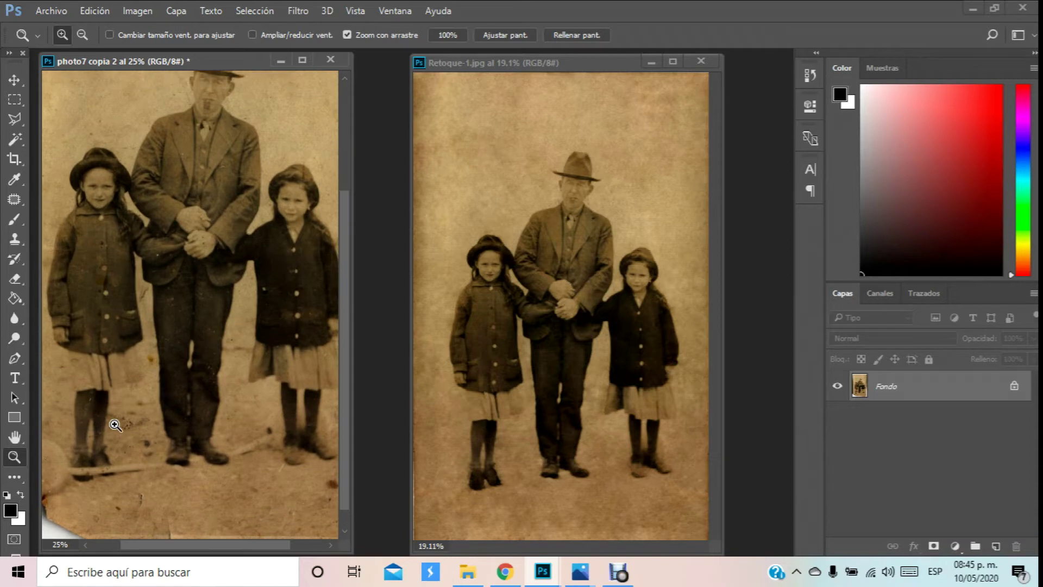
click(551, 304)
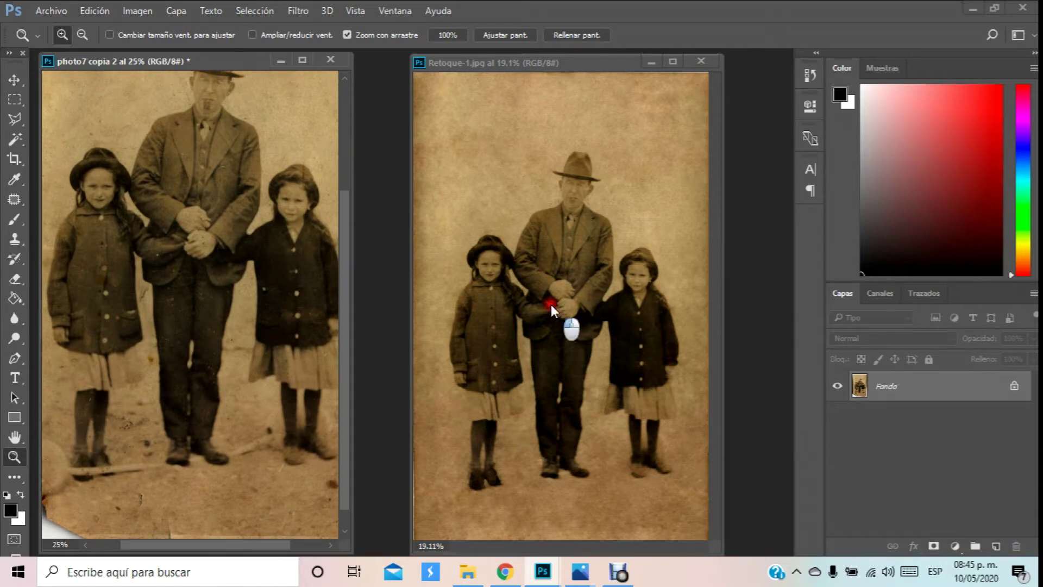
drag(533, 62, 527, 64)
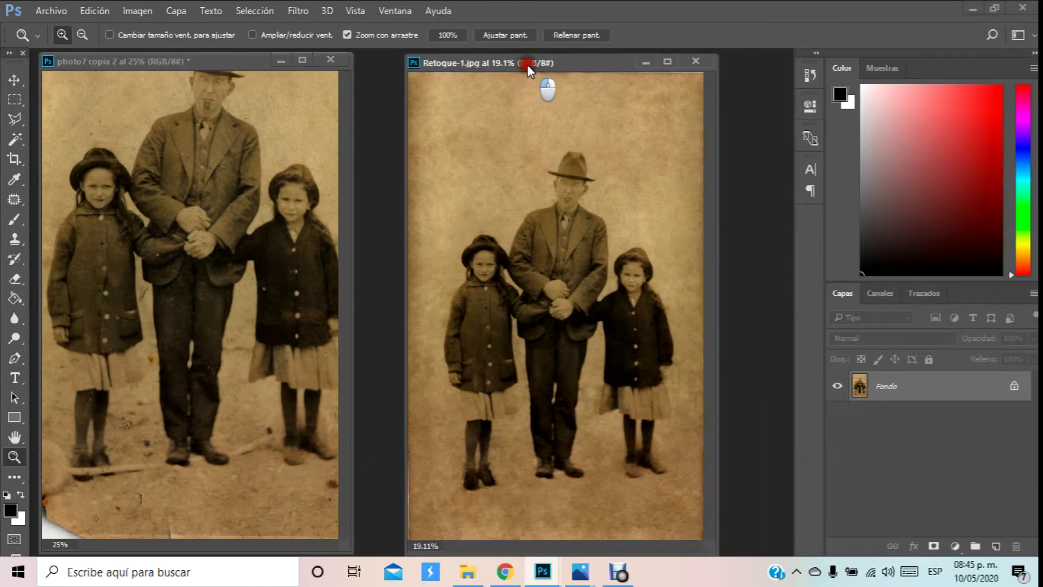